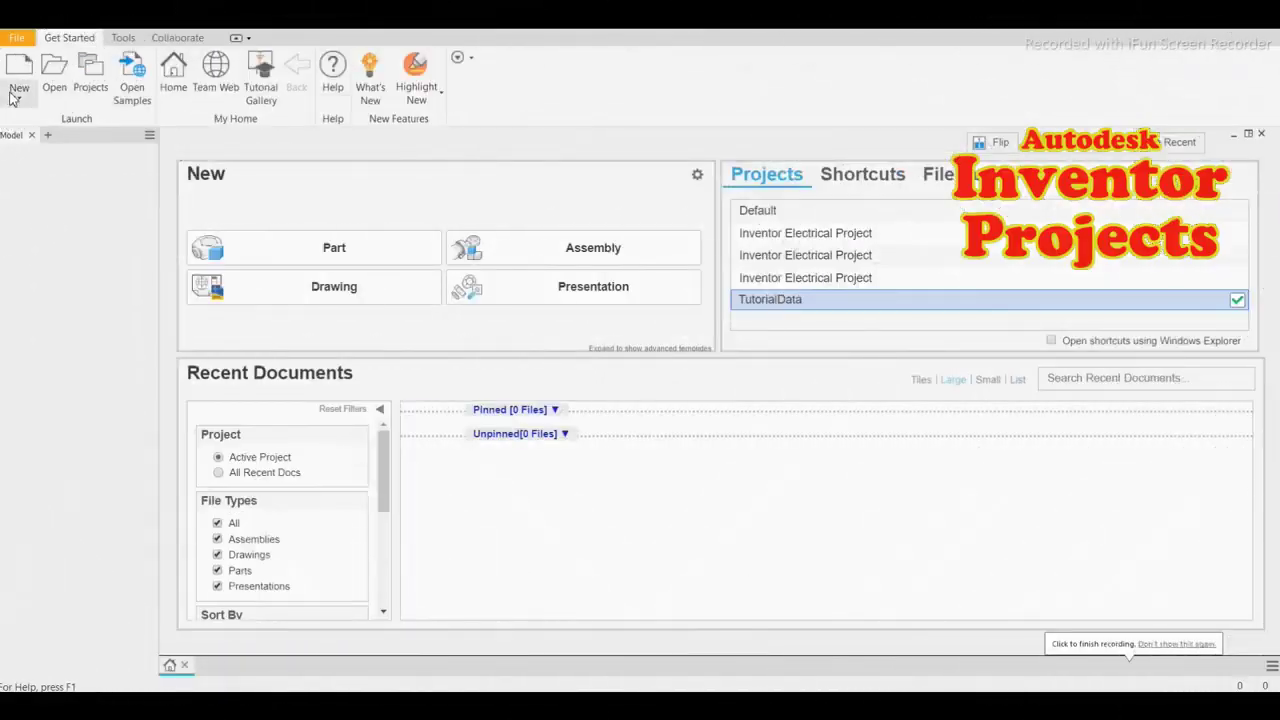
Create a Standard (mm) part, start a sketch on the XY plane, and begin a circle at the origin
click(12, 93)
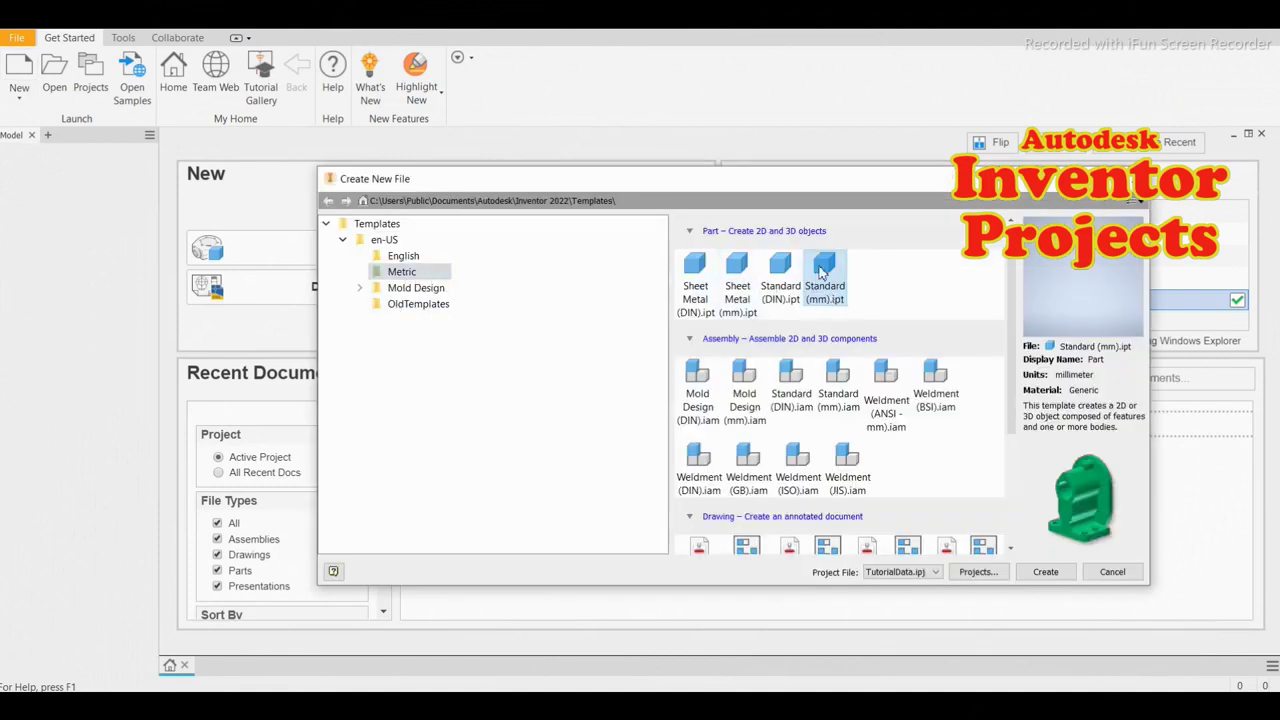
click(1033, 576)
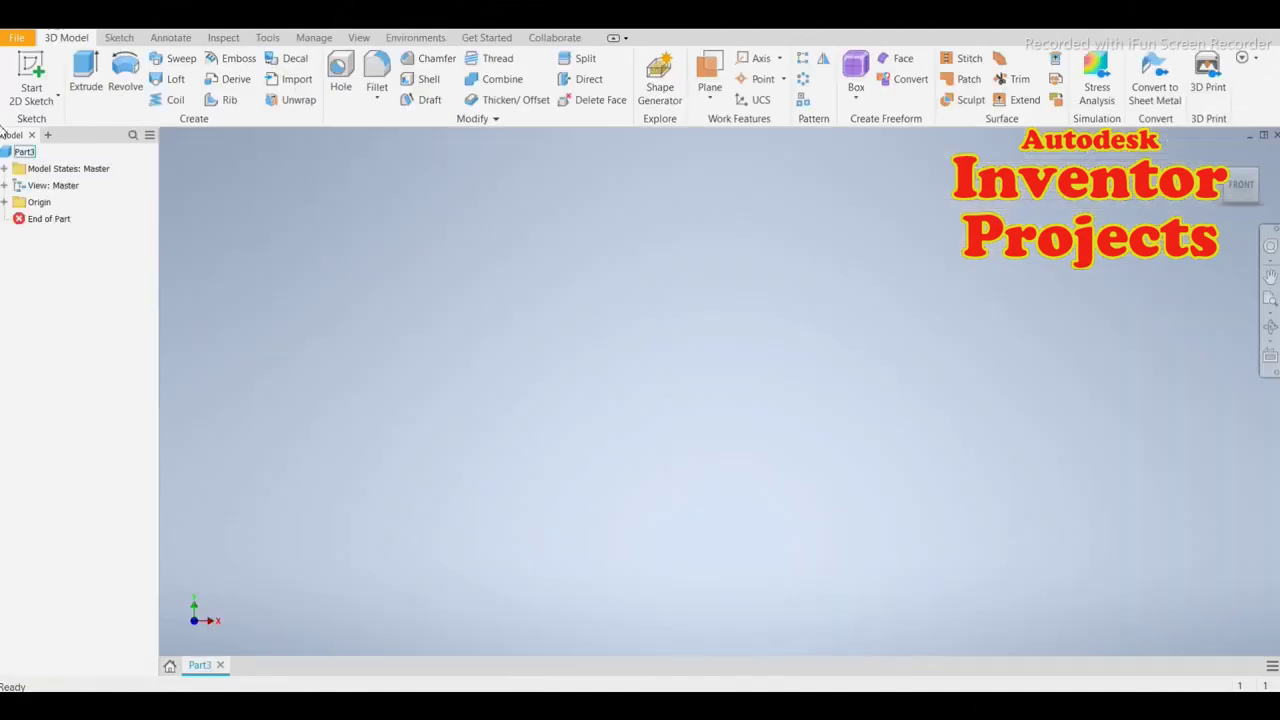
click(34, 94)
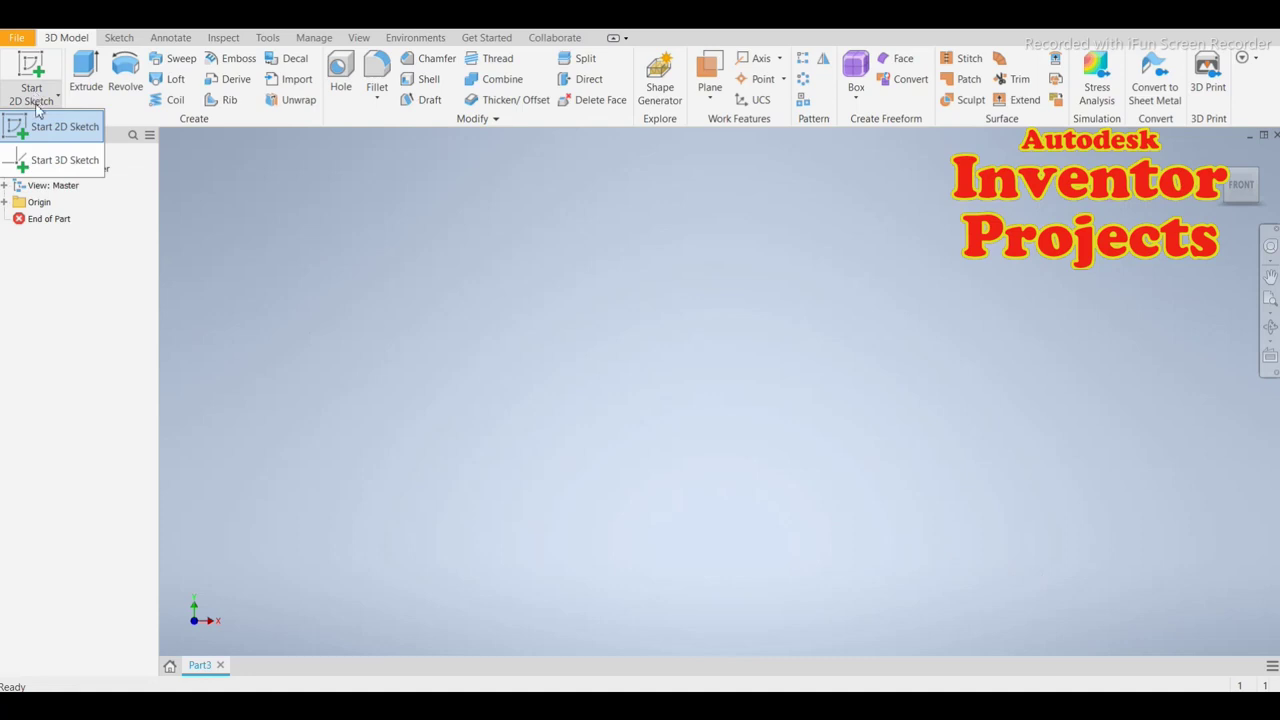
click(50, 128)
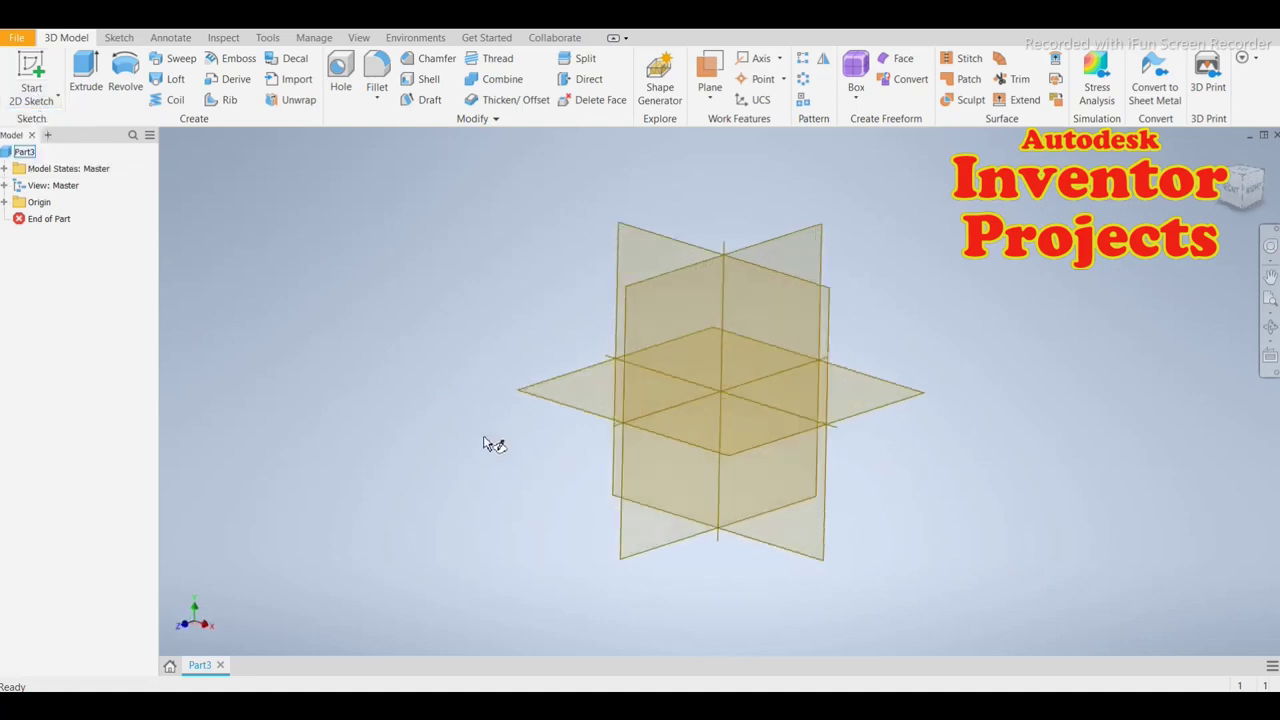
click(890, 410)
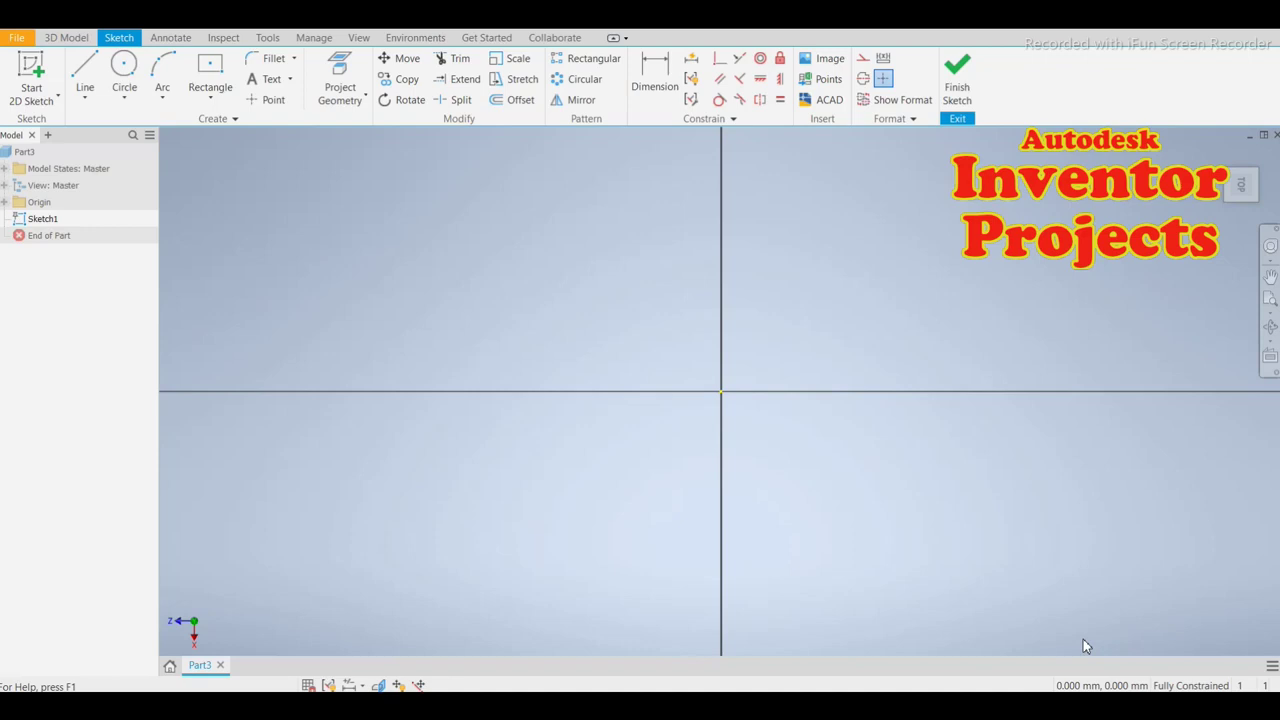
key(c)
click(720, 391)
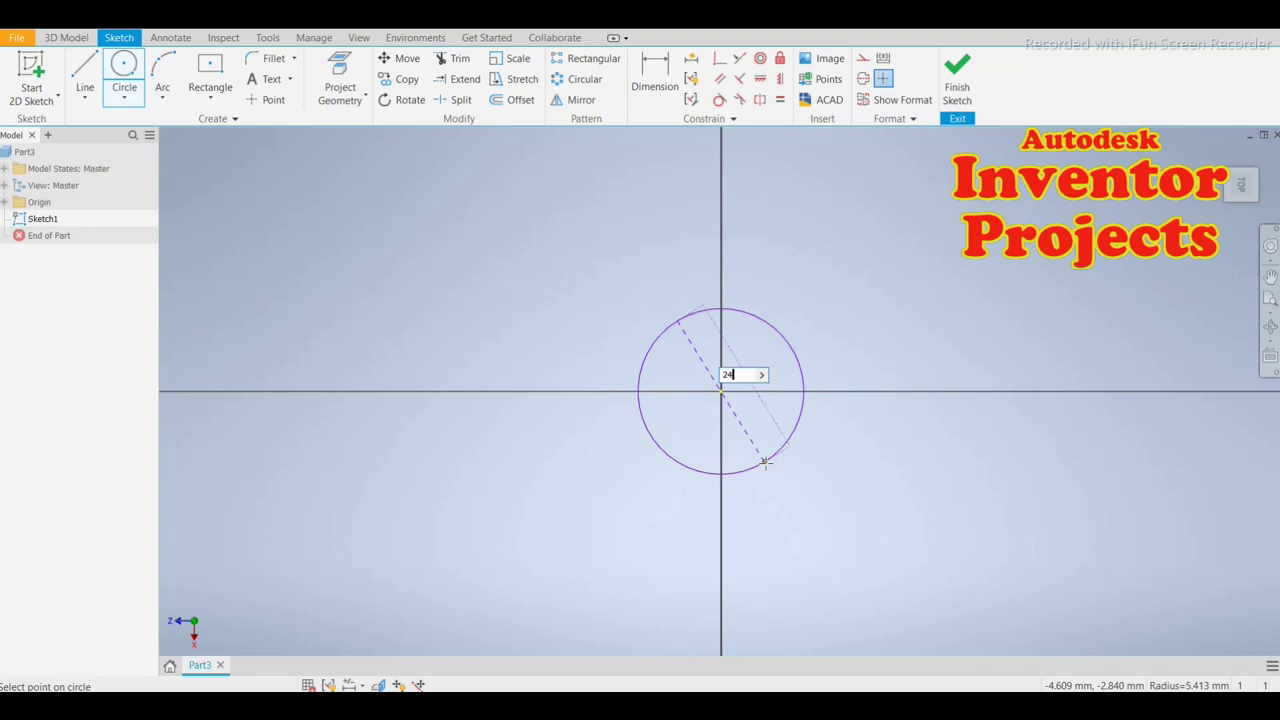
Complete the 24 mm circle and add a concentric 42 mm diameter circle at the origin
key(Return)
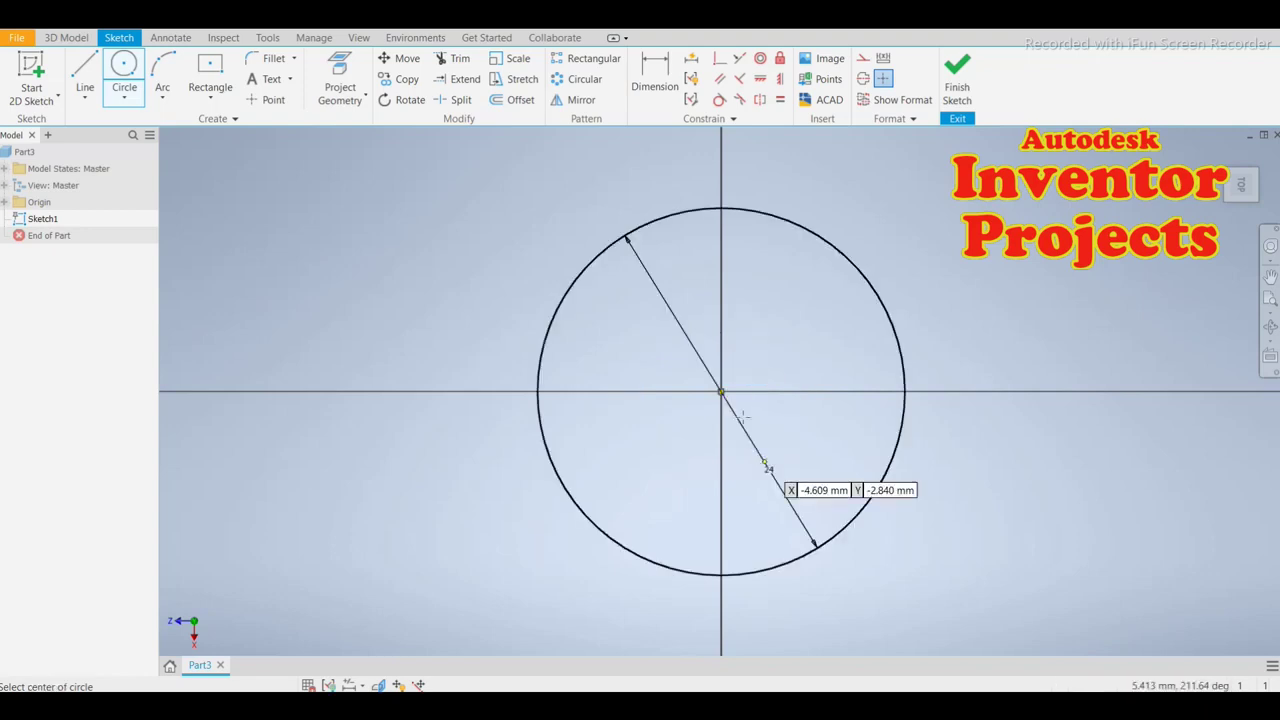
click(720, 391)
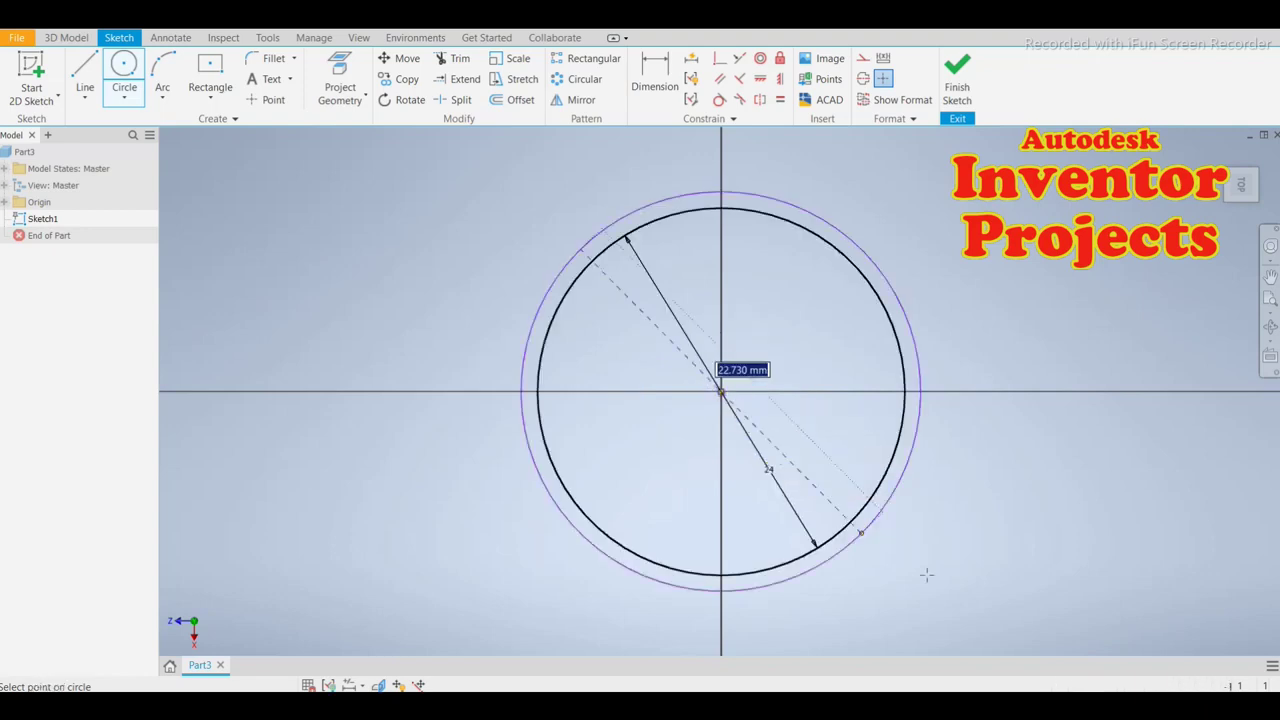
text(42)
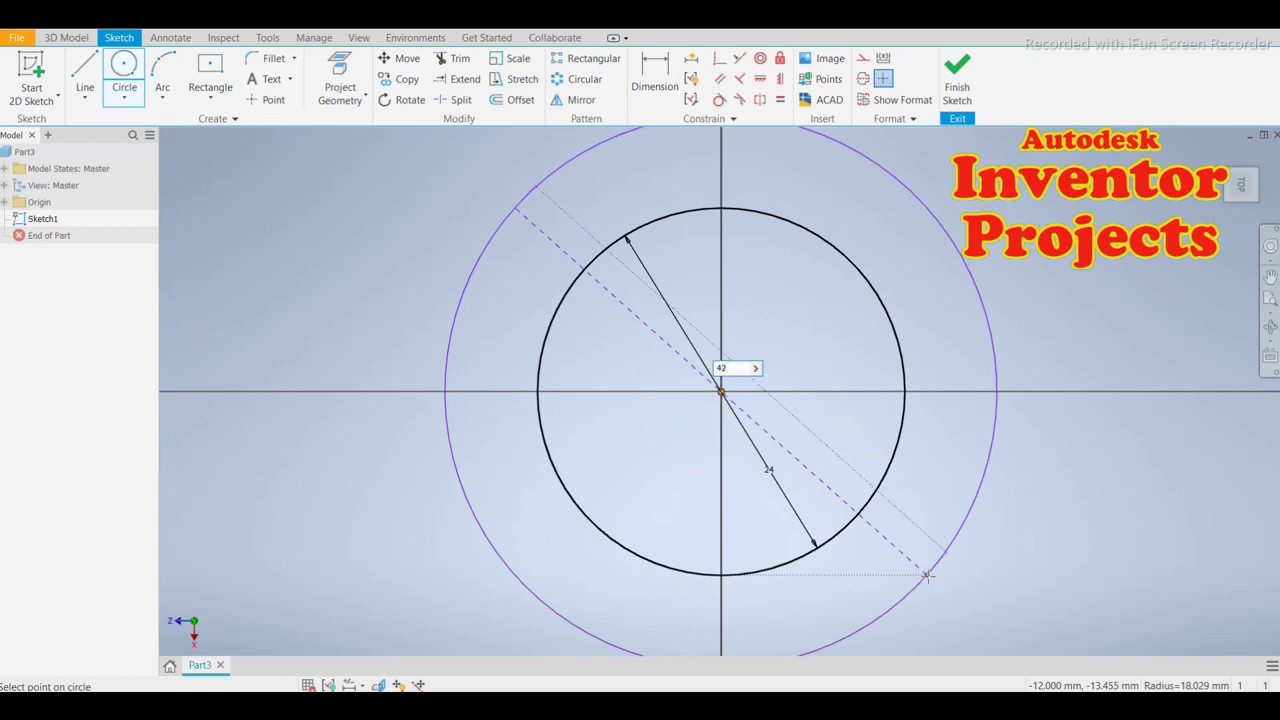
key(Return)
scroll(509, 457, up, 3)
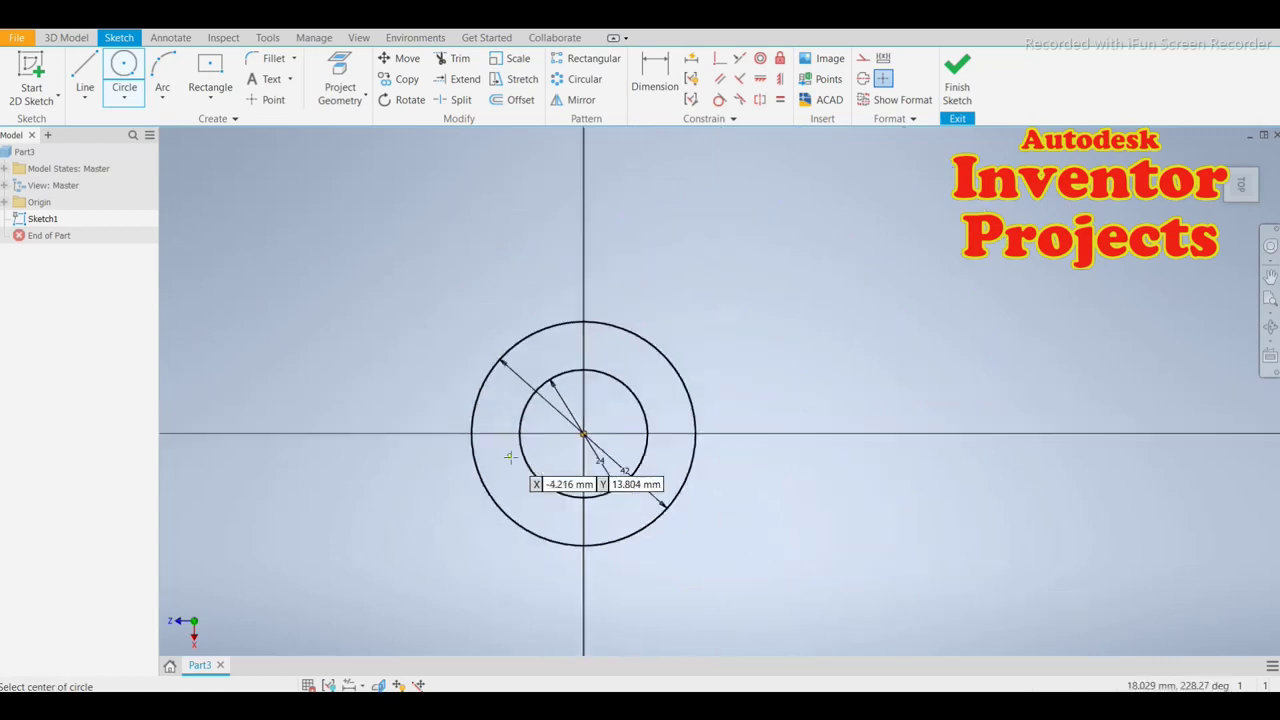
click(95, 80)
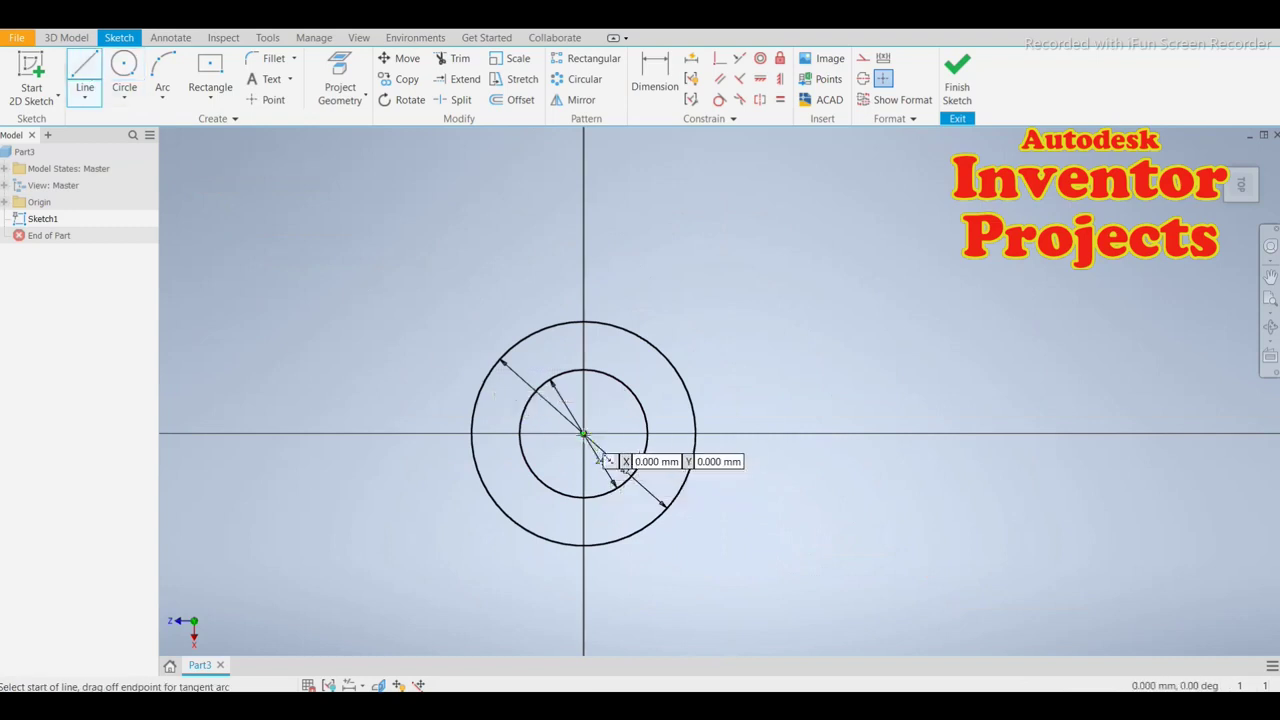
Draw a 100 mm horizontal line from the origin and convert it to construction geometry
click(584, 434)
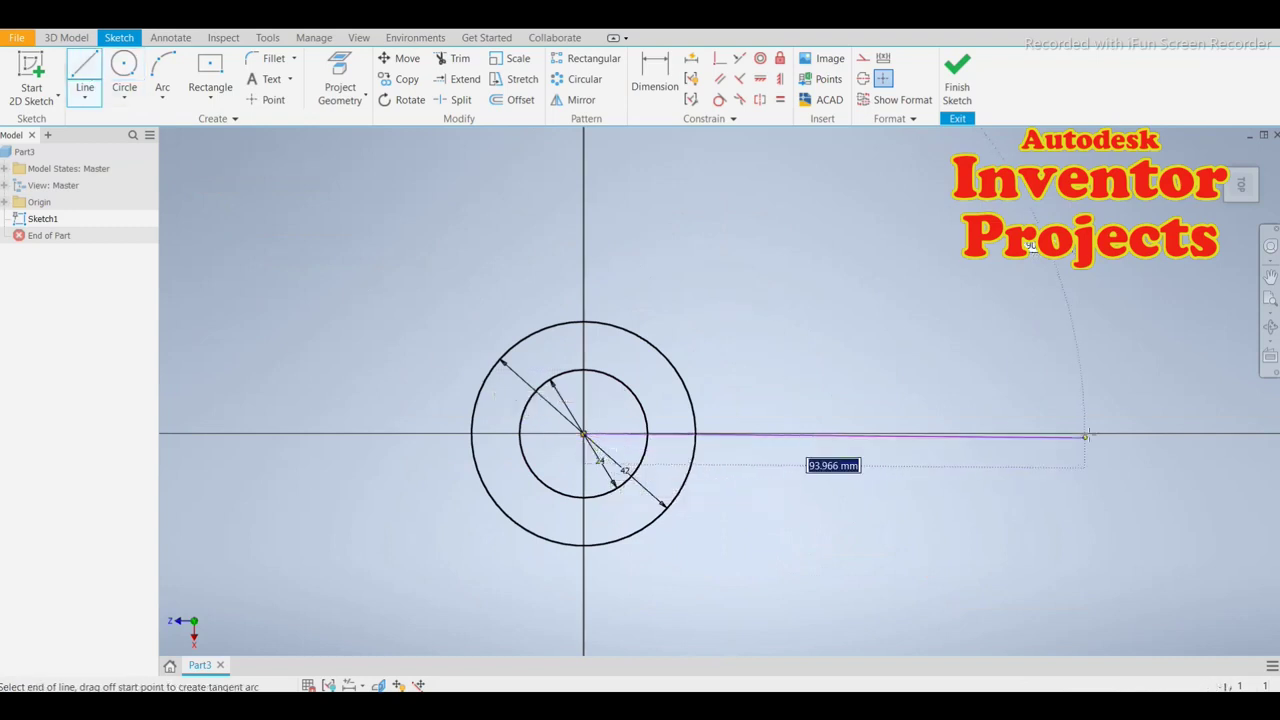
text(100)
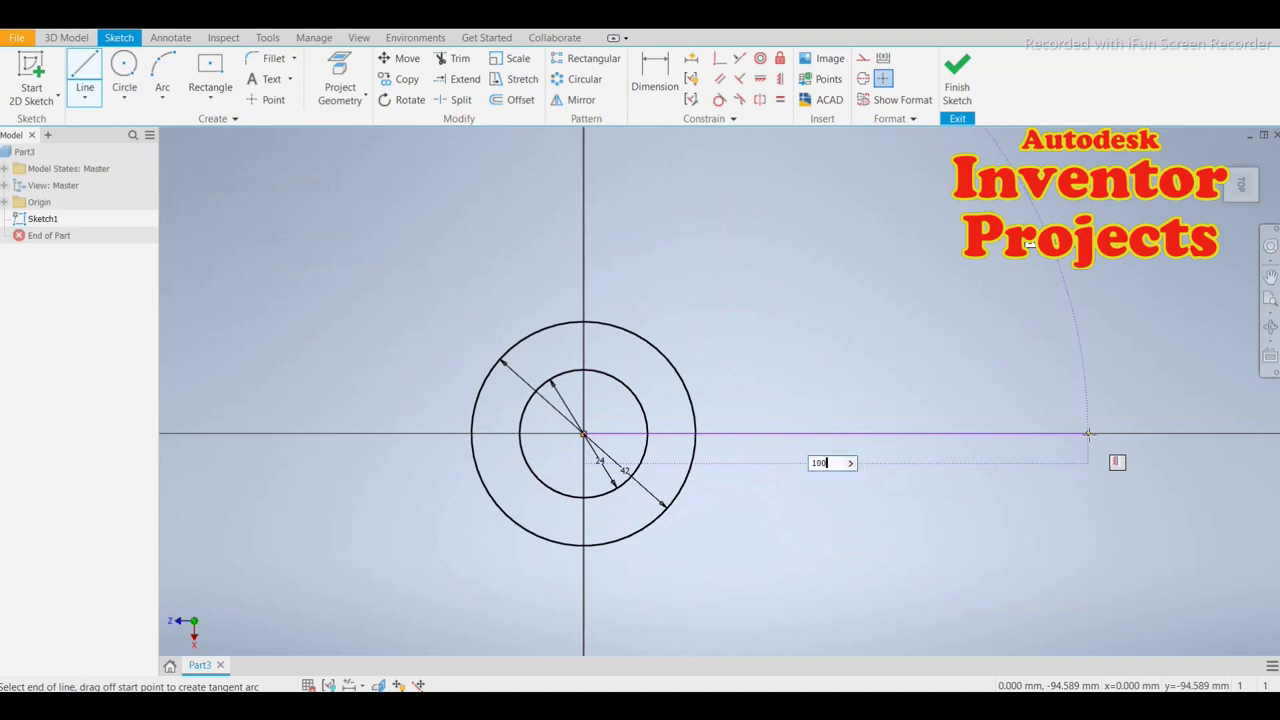
key(Return)
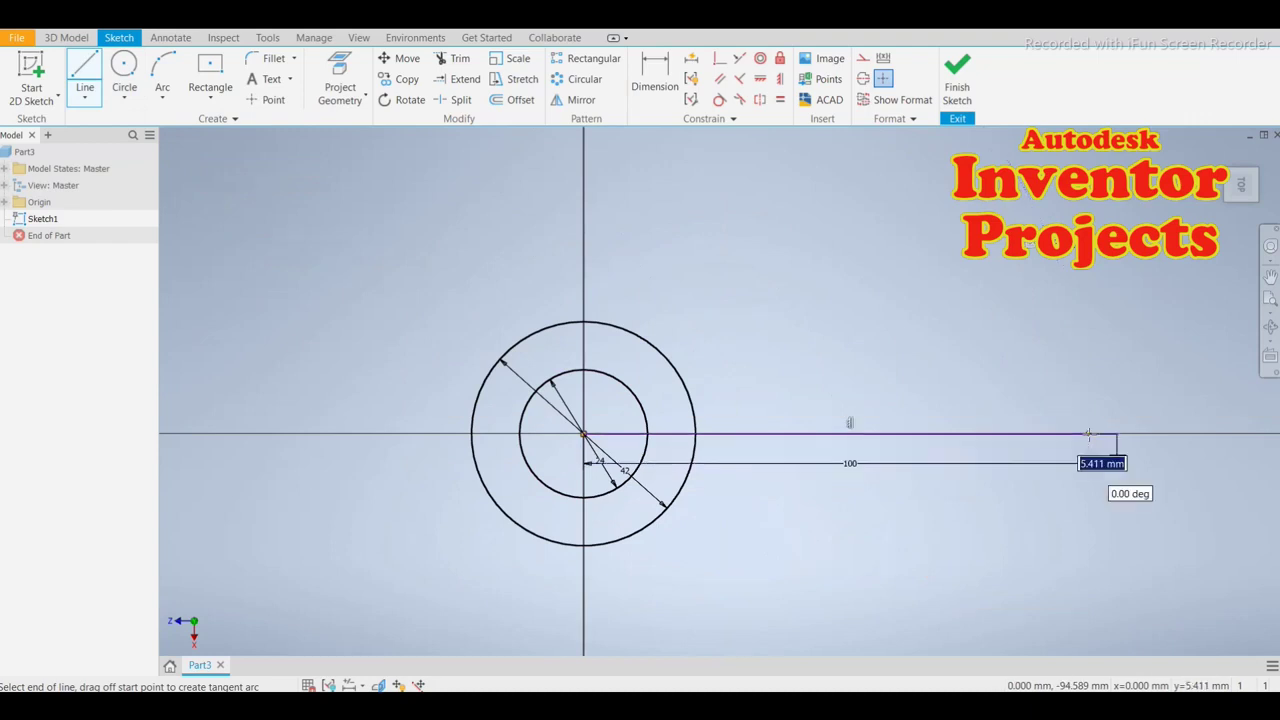
key(Escape)
key(Escape)
right_click(970, 436)
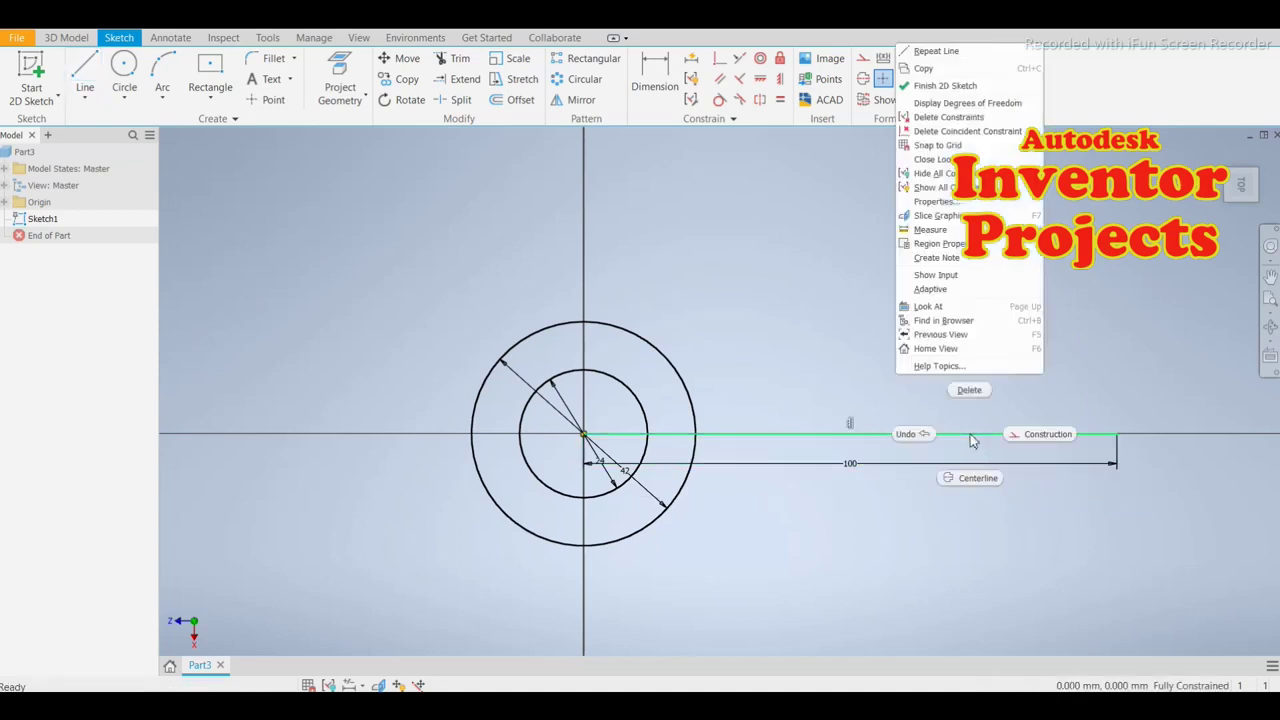
click(1040, 436)
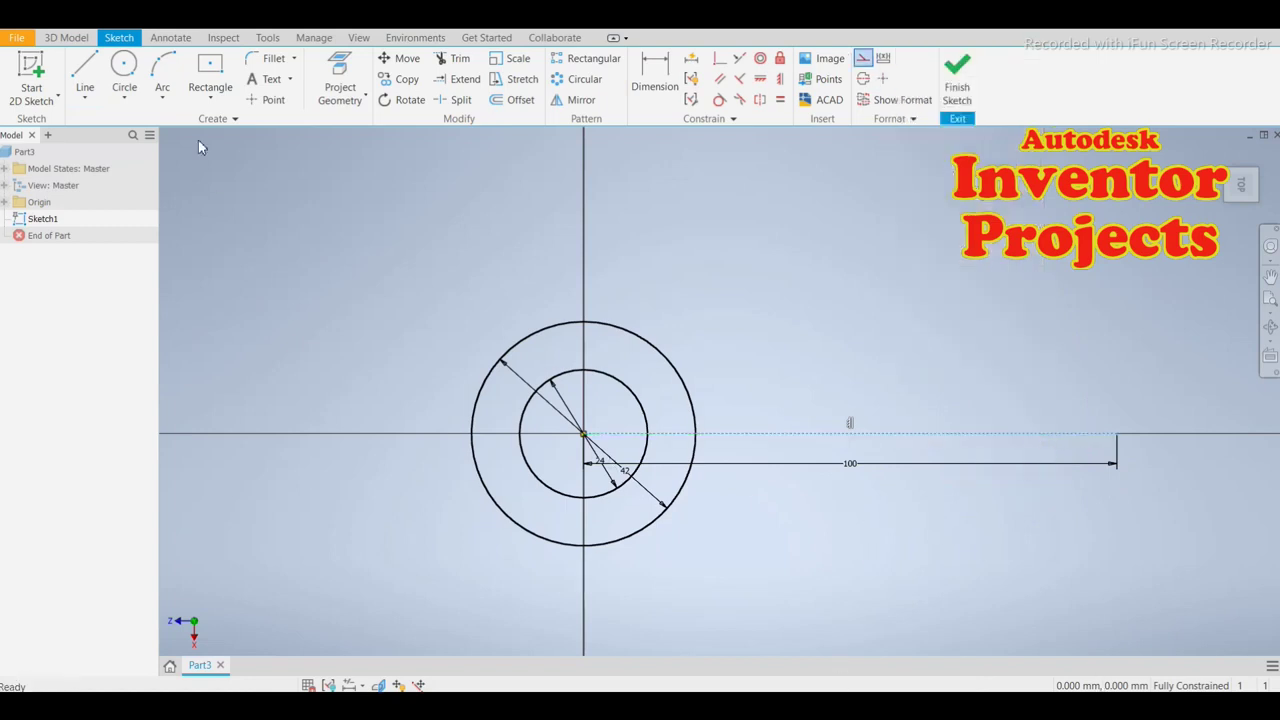
click(124, 68)
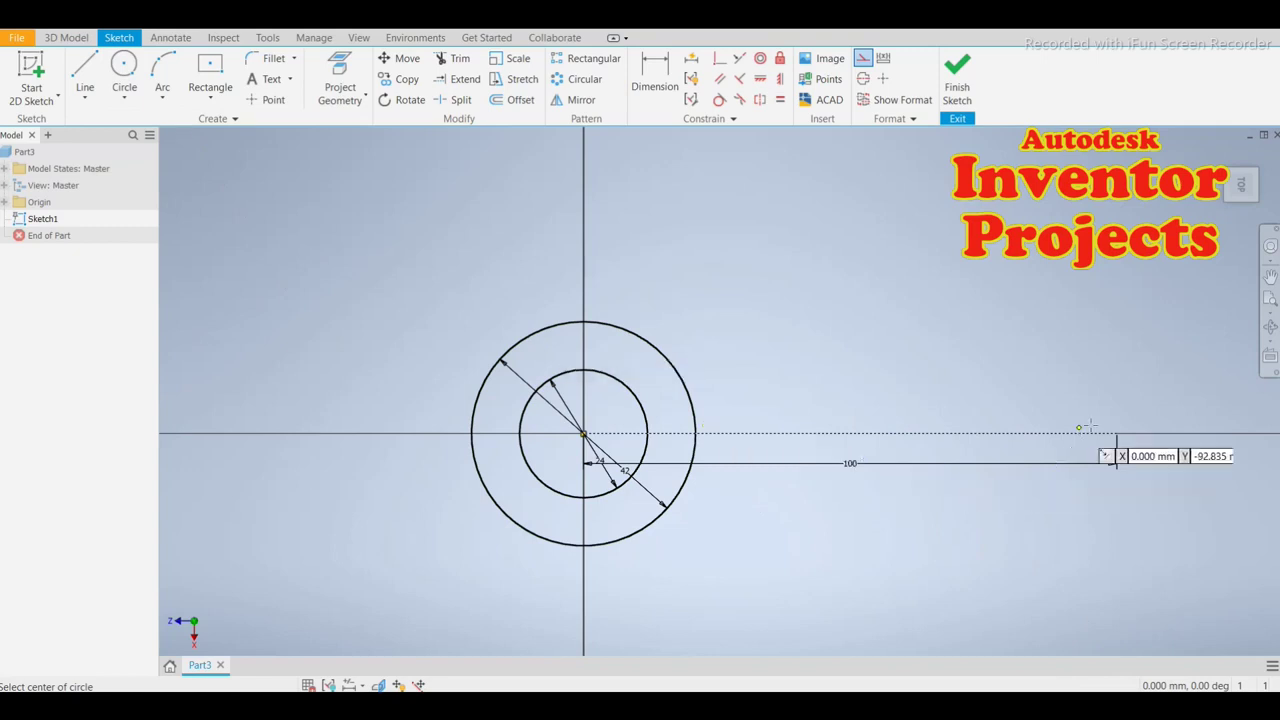
Draw concentric 36 and 64 mm diameter circles at the construction line's far end
click(1116, 435)
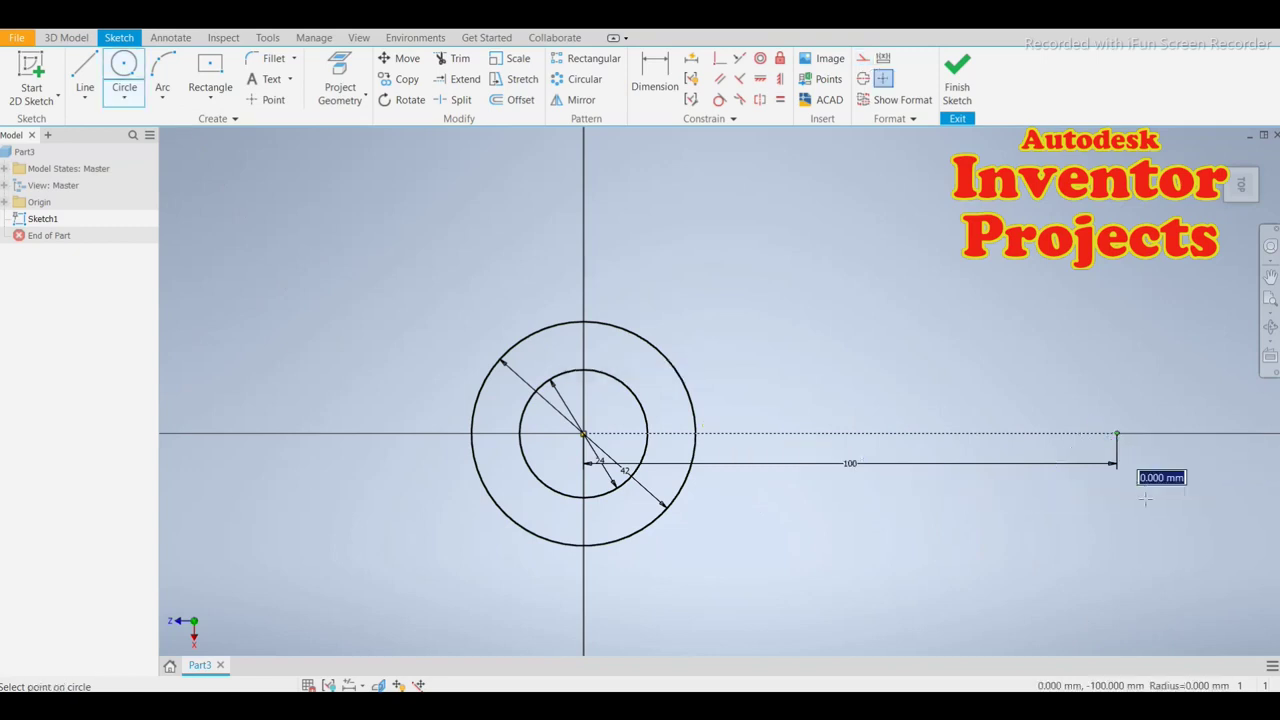
text(36)
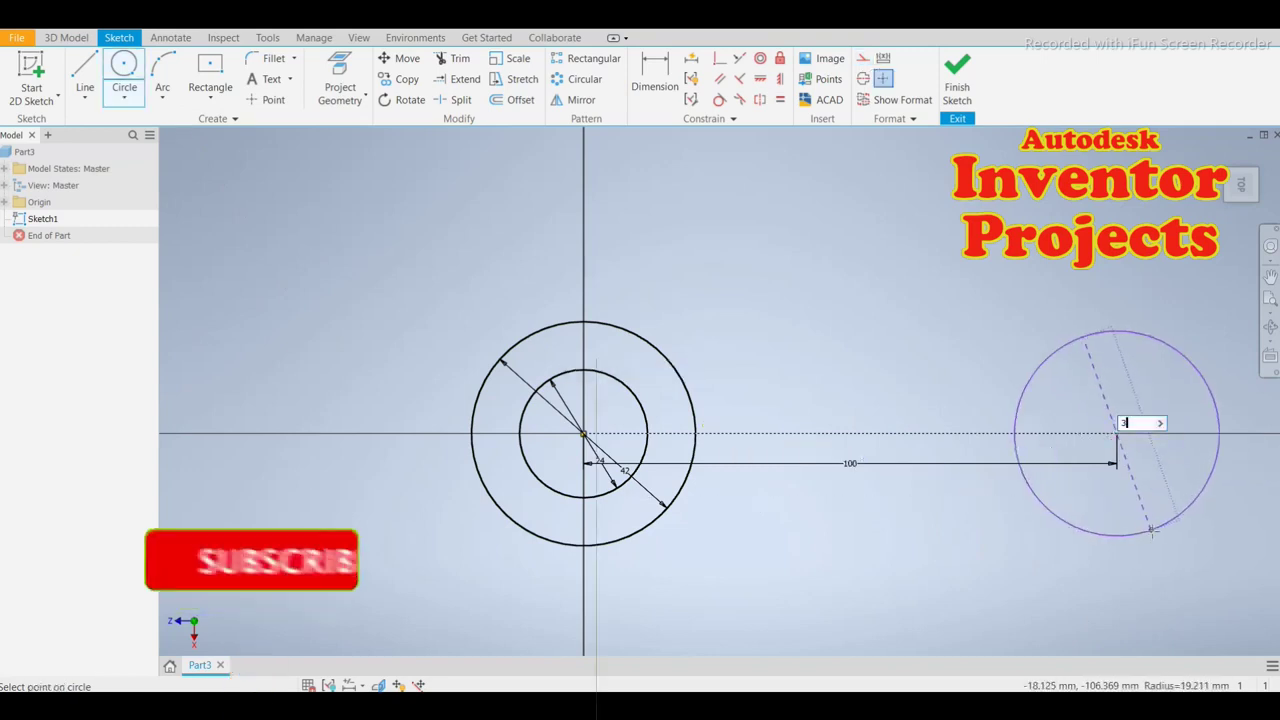
key(Return)
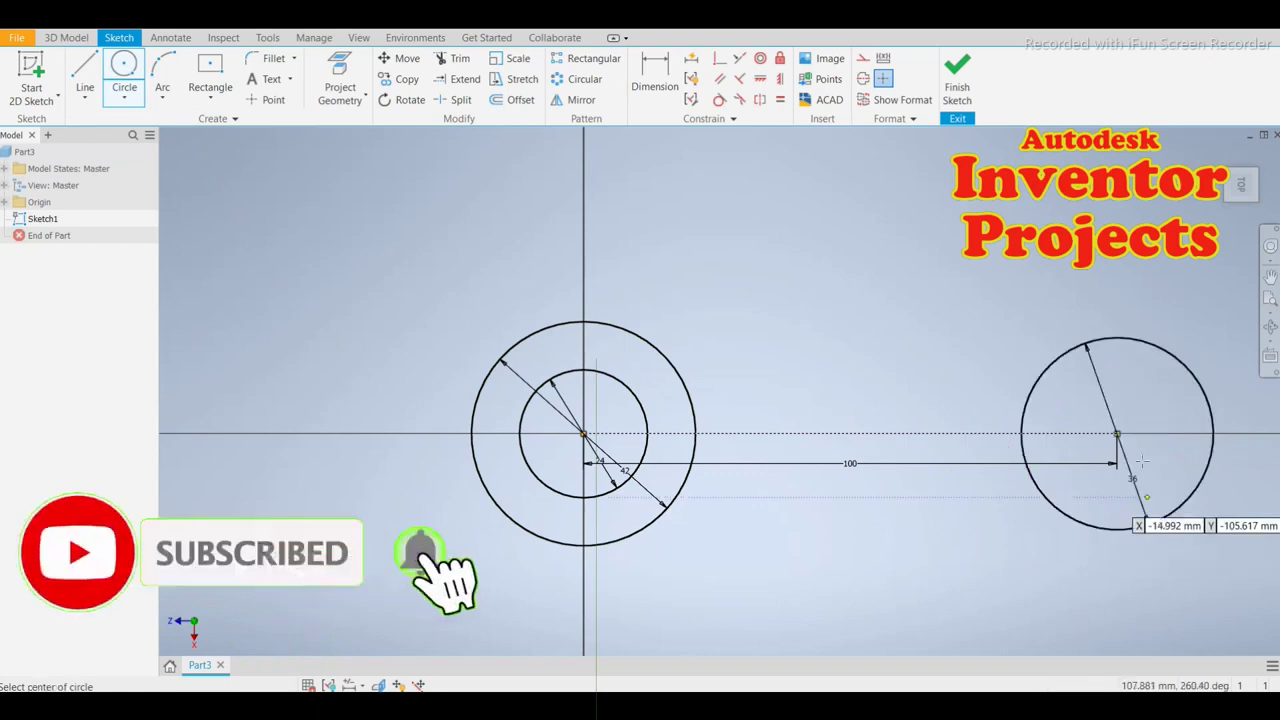
click(1116, 434)
text(64)
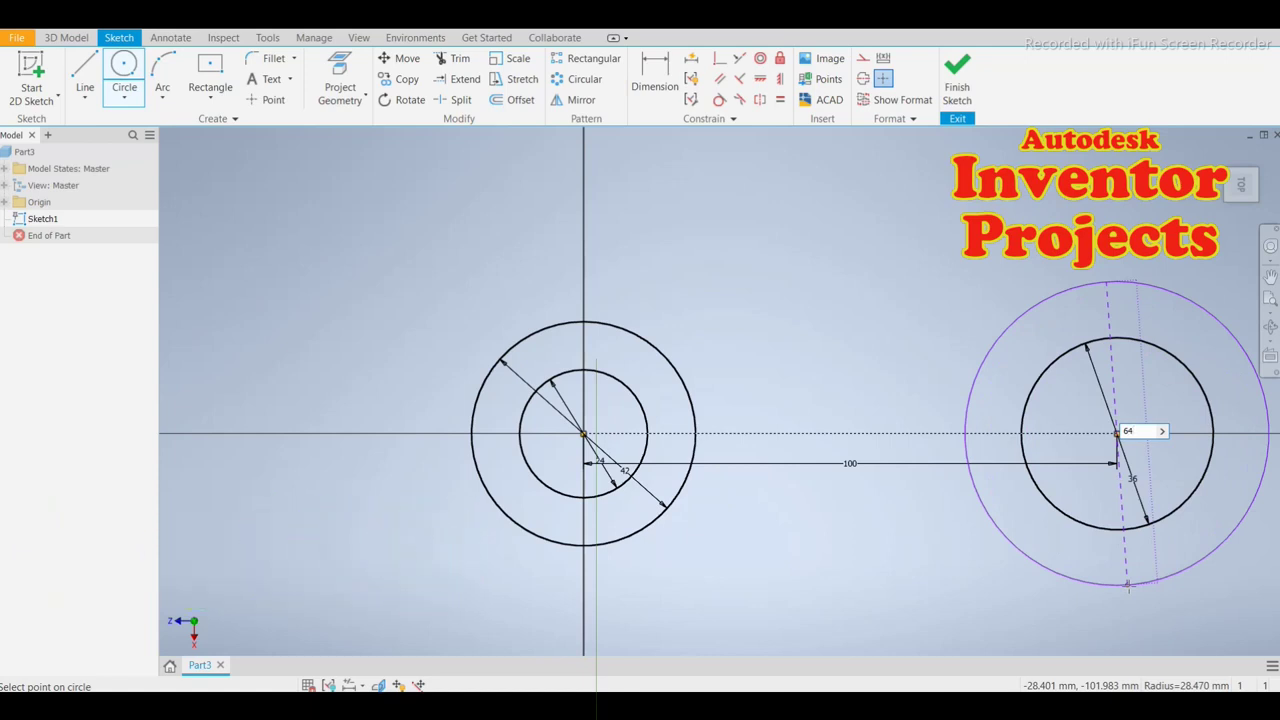
key(Escape)
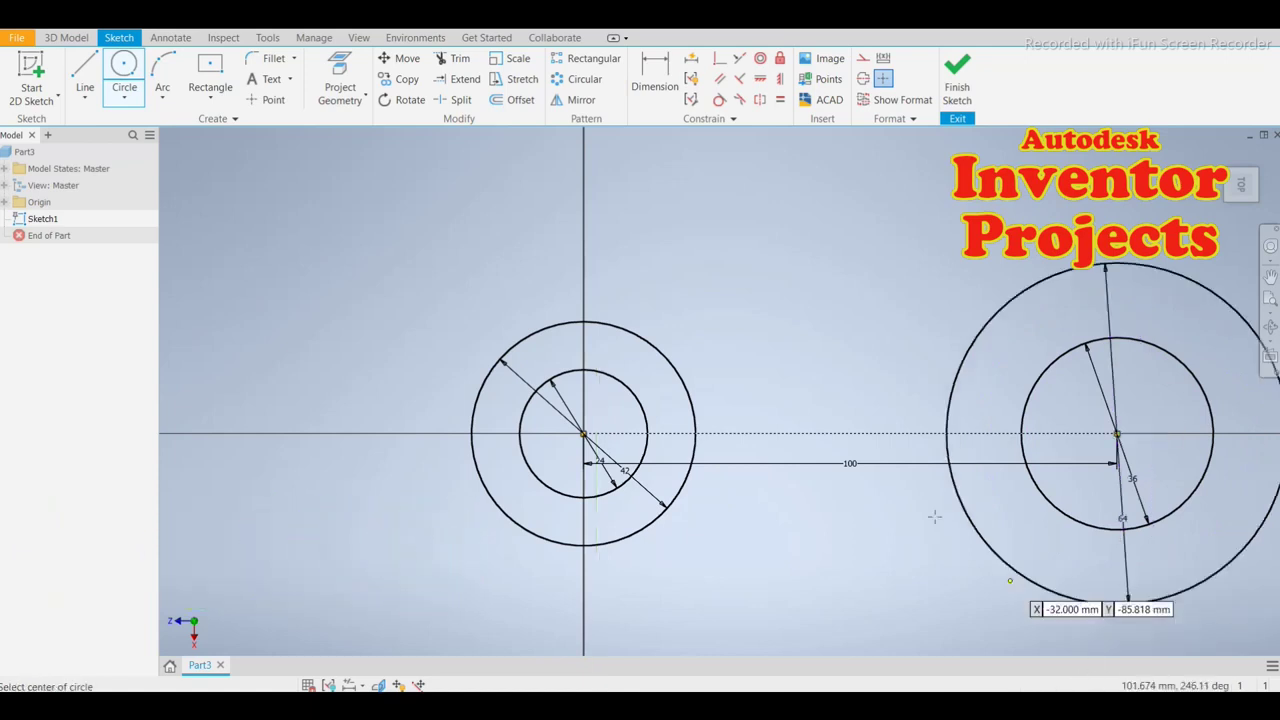
click(213, 101)
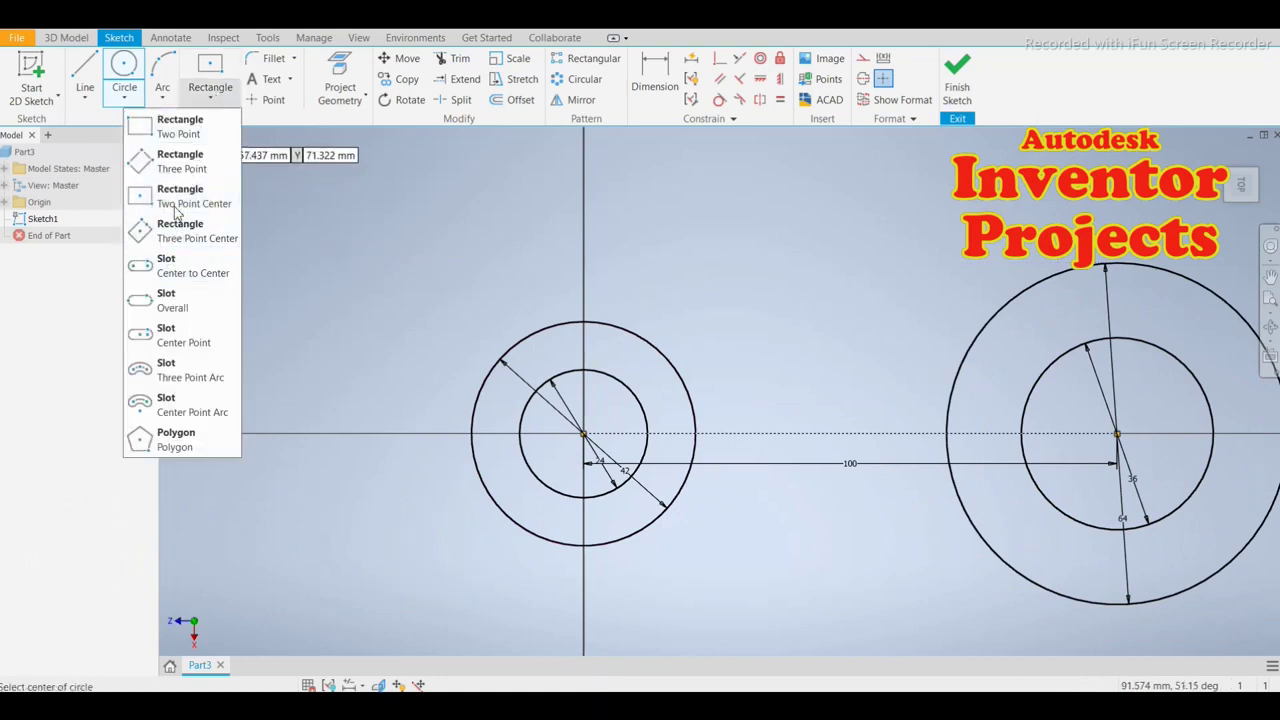
Draw a centre-point rectangle centred where the construction line meets the 36 mm circle's left edge
click(162, 203)
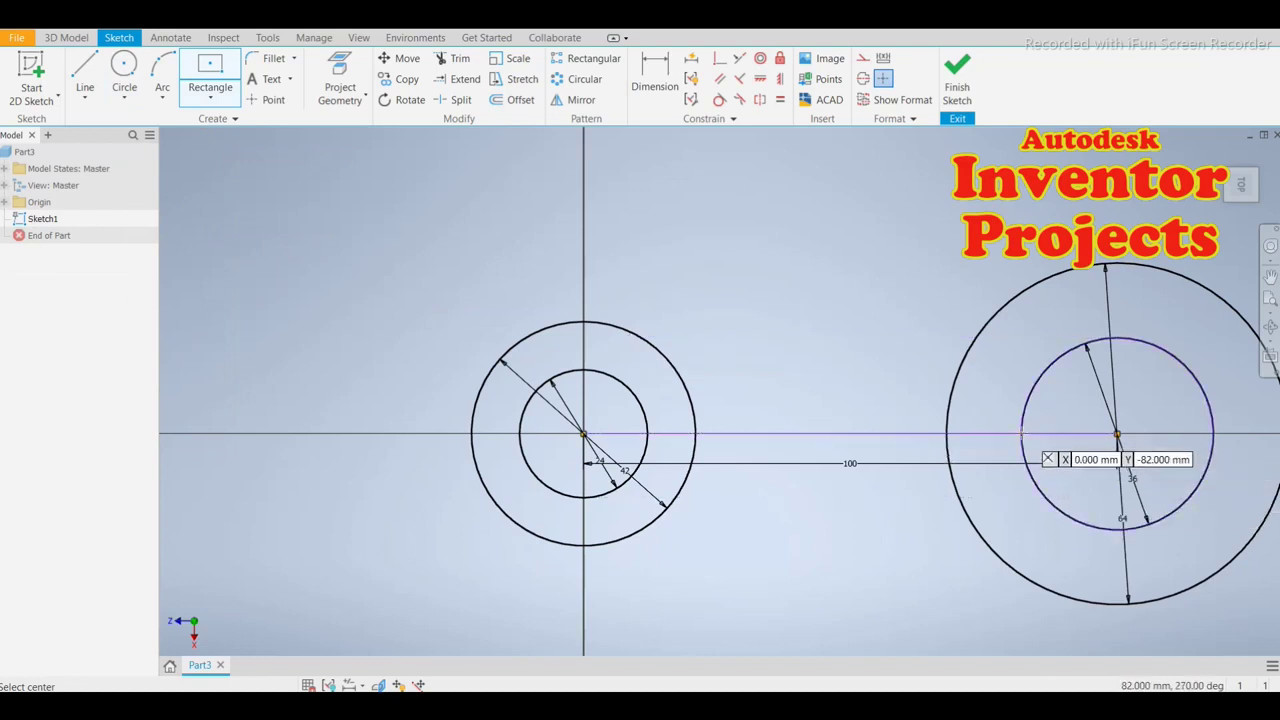
mouse_move(1022, 435)
middle_down()
mouse_move(986, 451)
mouse_move(826, 457)
mouse_move(775, 443)
middle_up()
scroll(775, 443, down, 2)
scroll(775, 443, up, 3)
scroll(777, 440, up, 3)
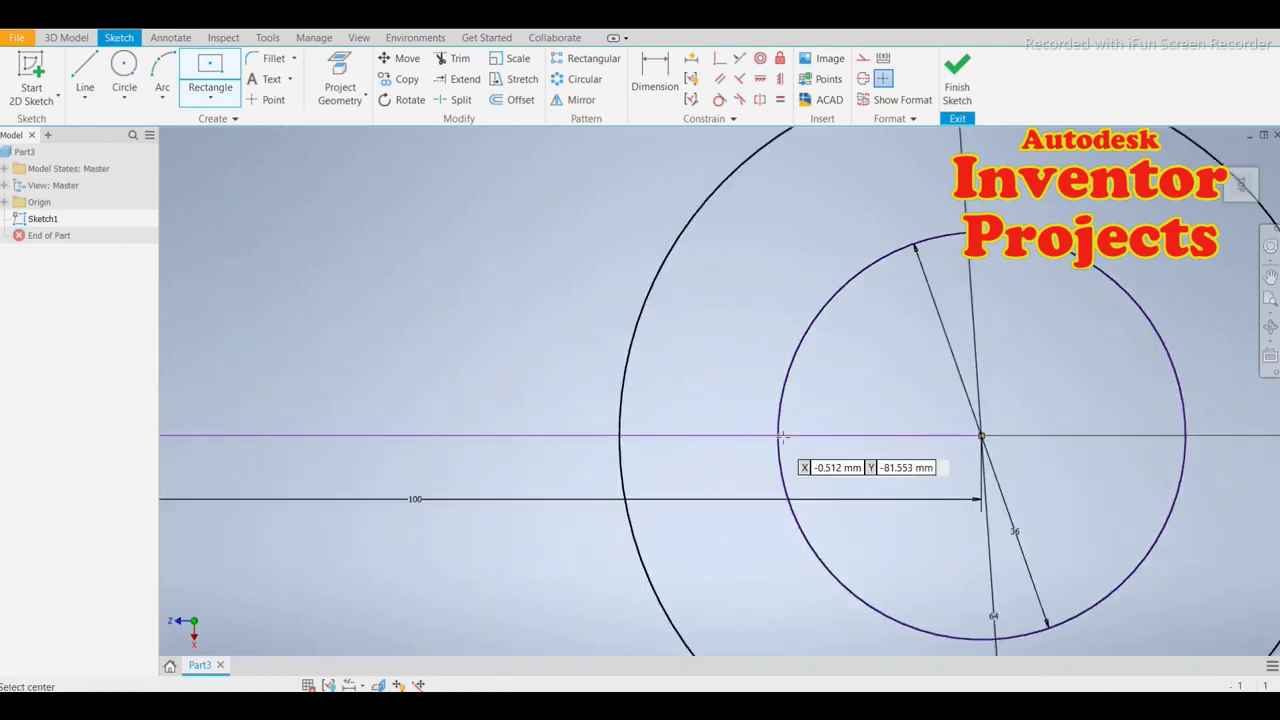
click(777, 435)
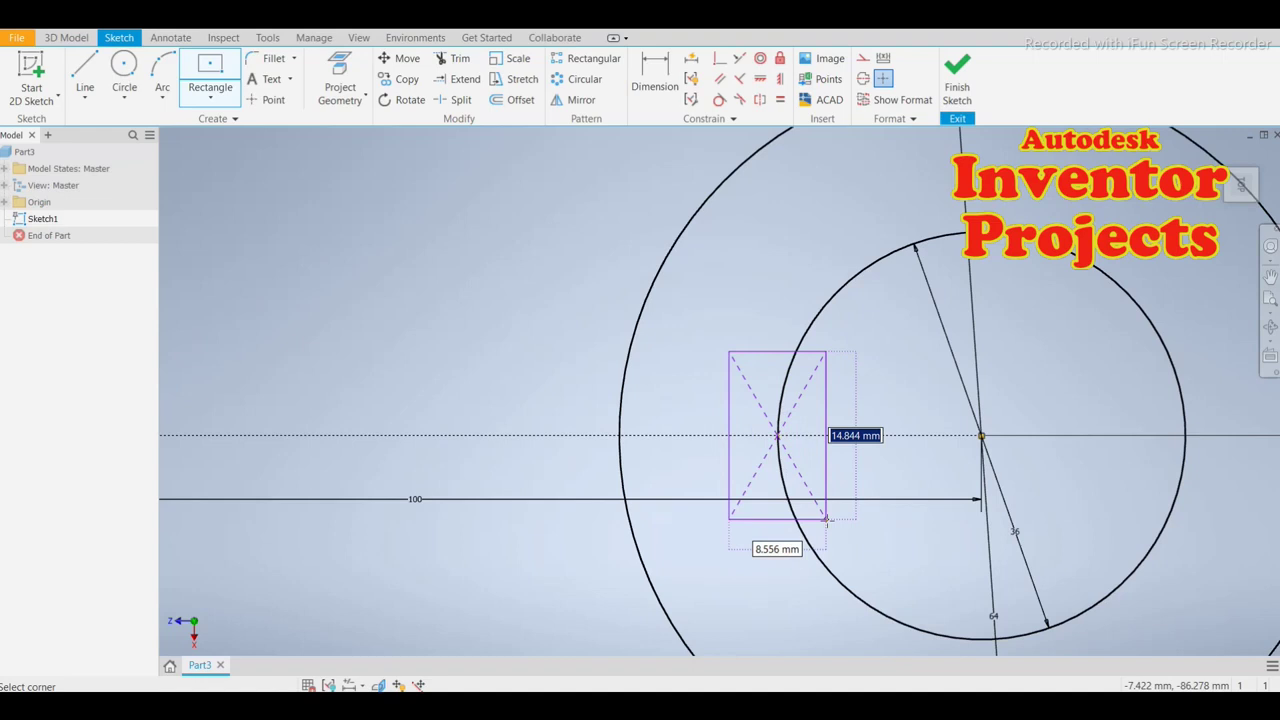
click(826, 519)
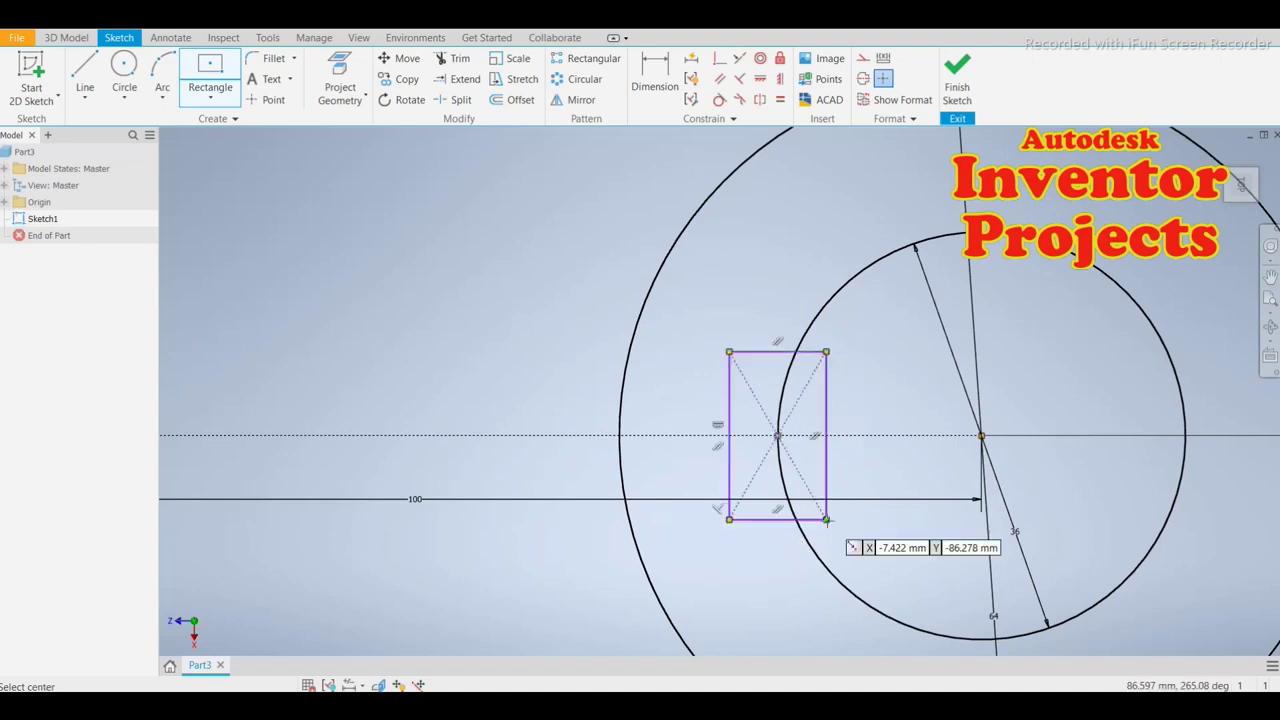
key(Escape)
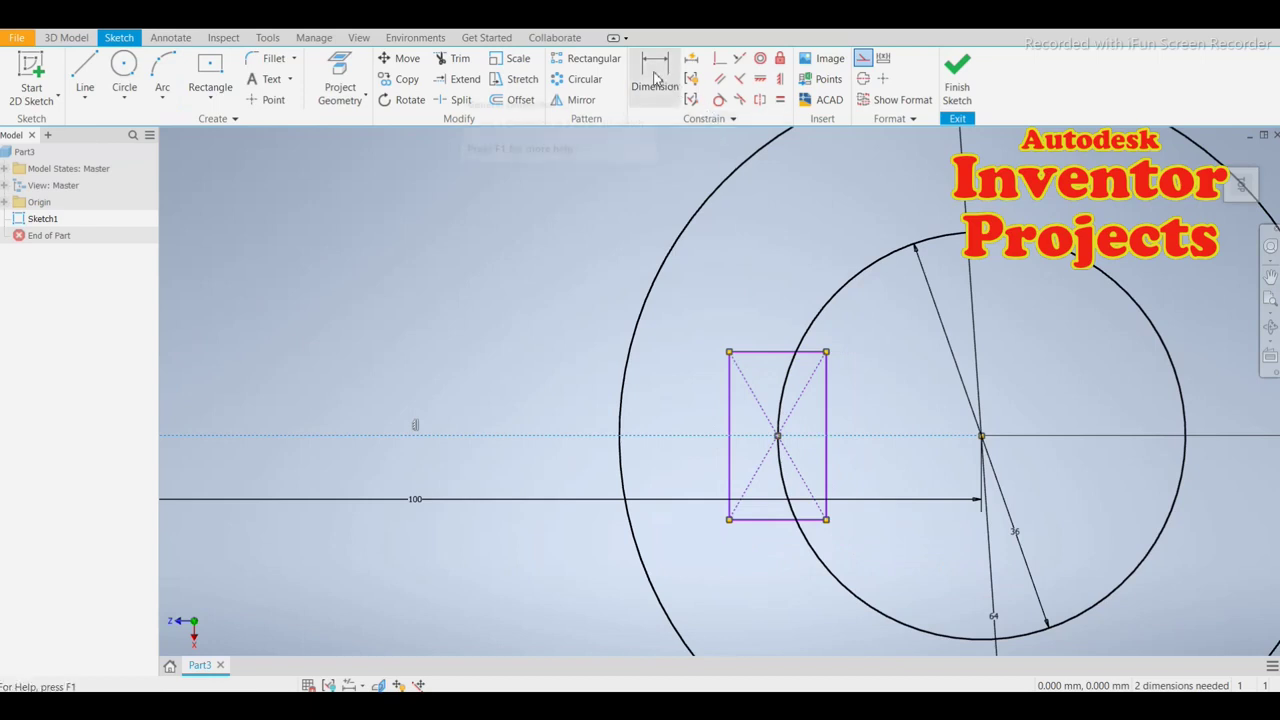
click(827, 436)
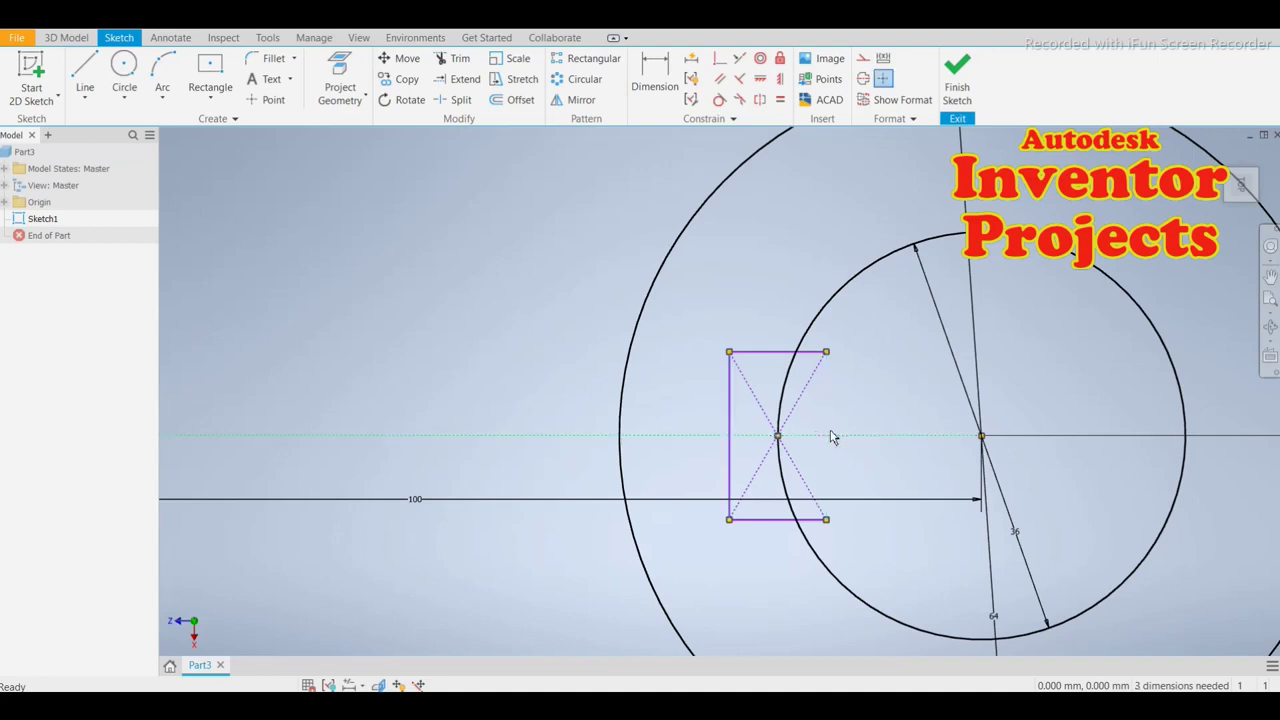
Trim the keyway's top and bottom lines past the circle and make them equal length
click(455, 58)
click(814, 352)
click(812, 520)
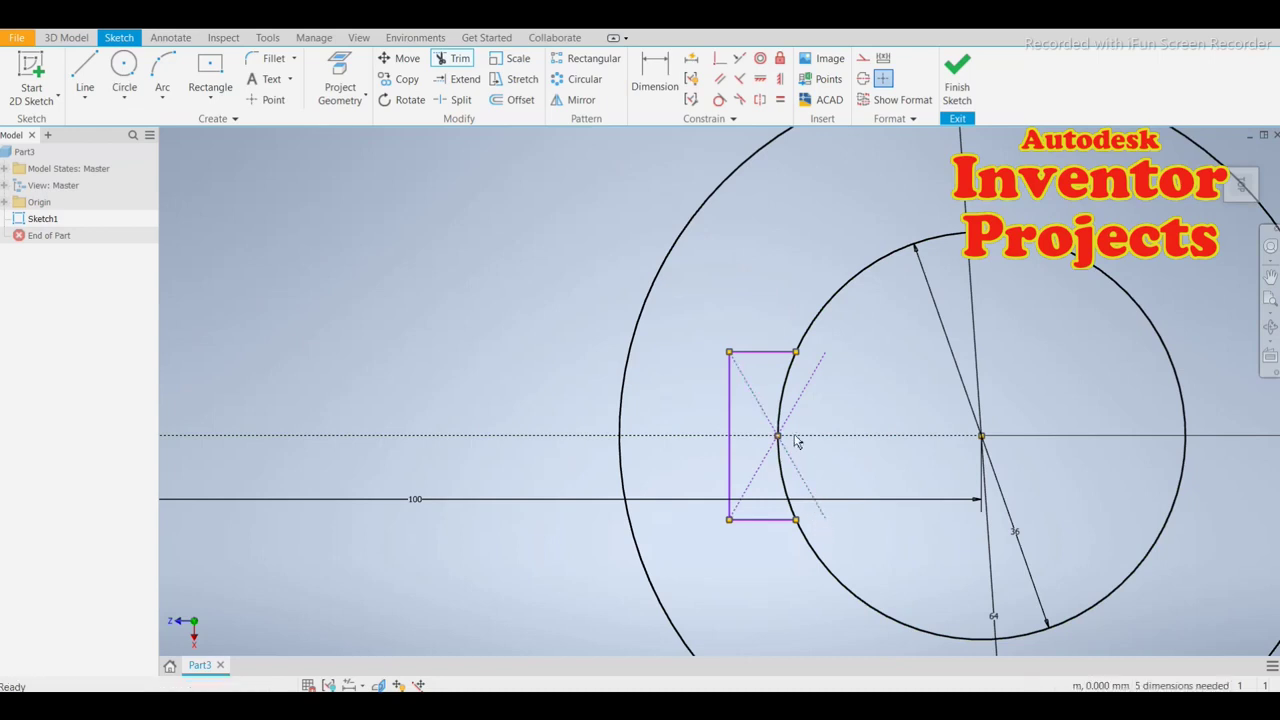
key(Escape)
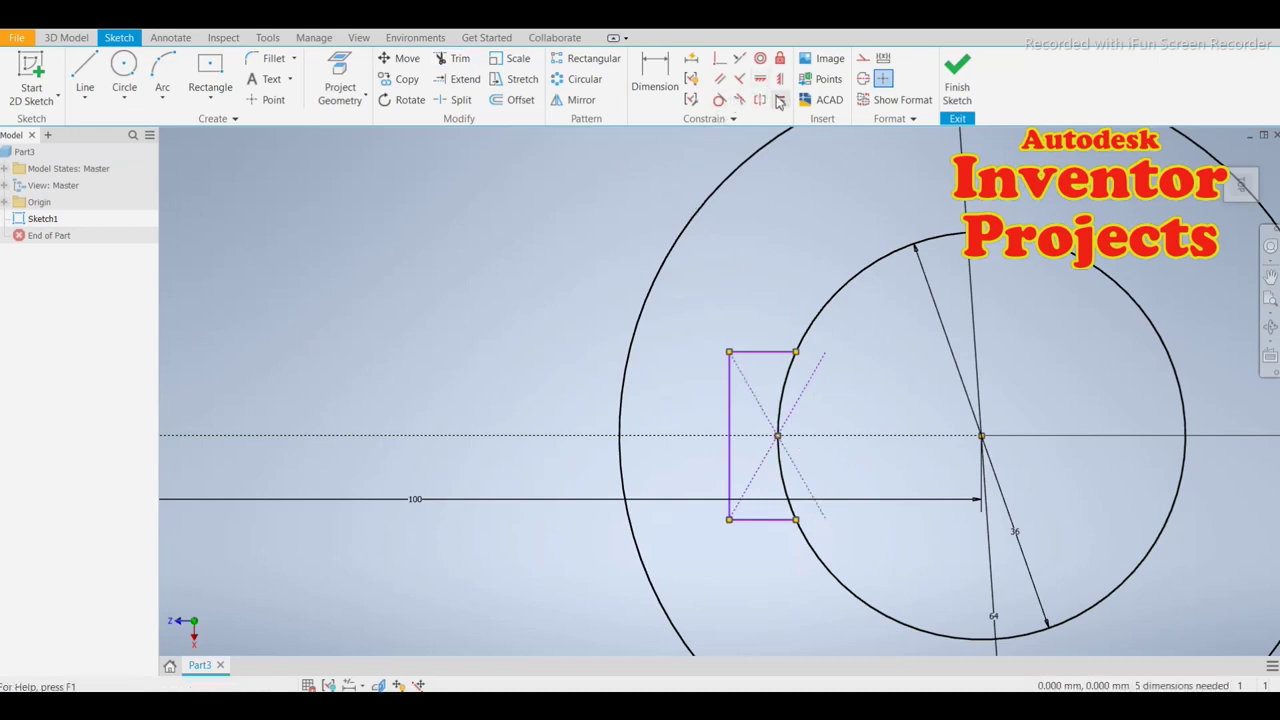
click(779, 101)
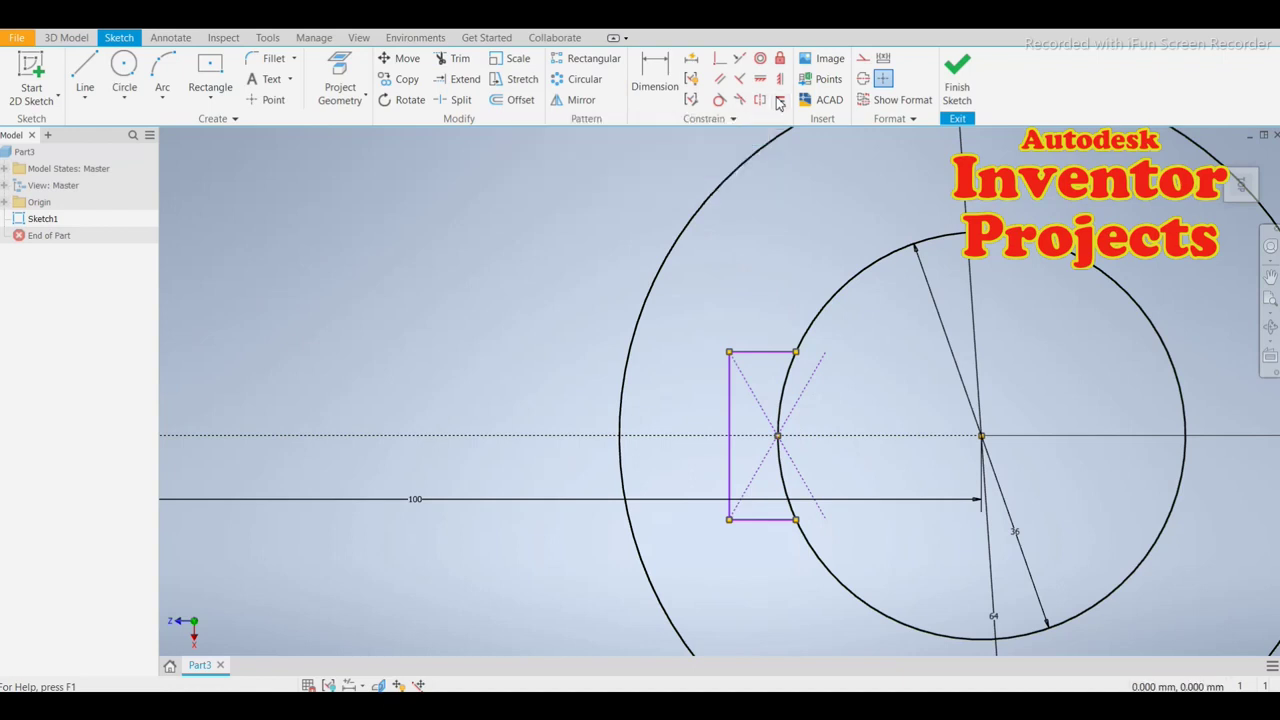
click(773, 353)
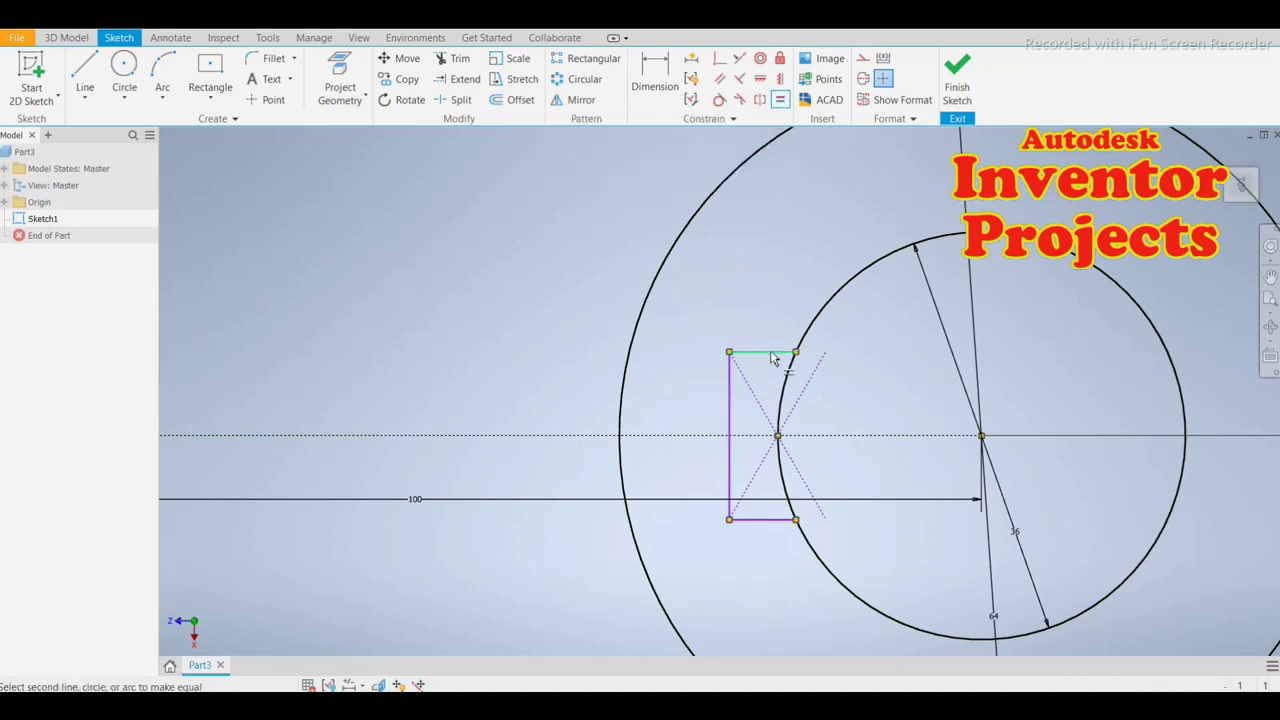
click(765, 520)
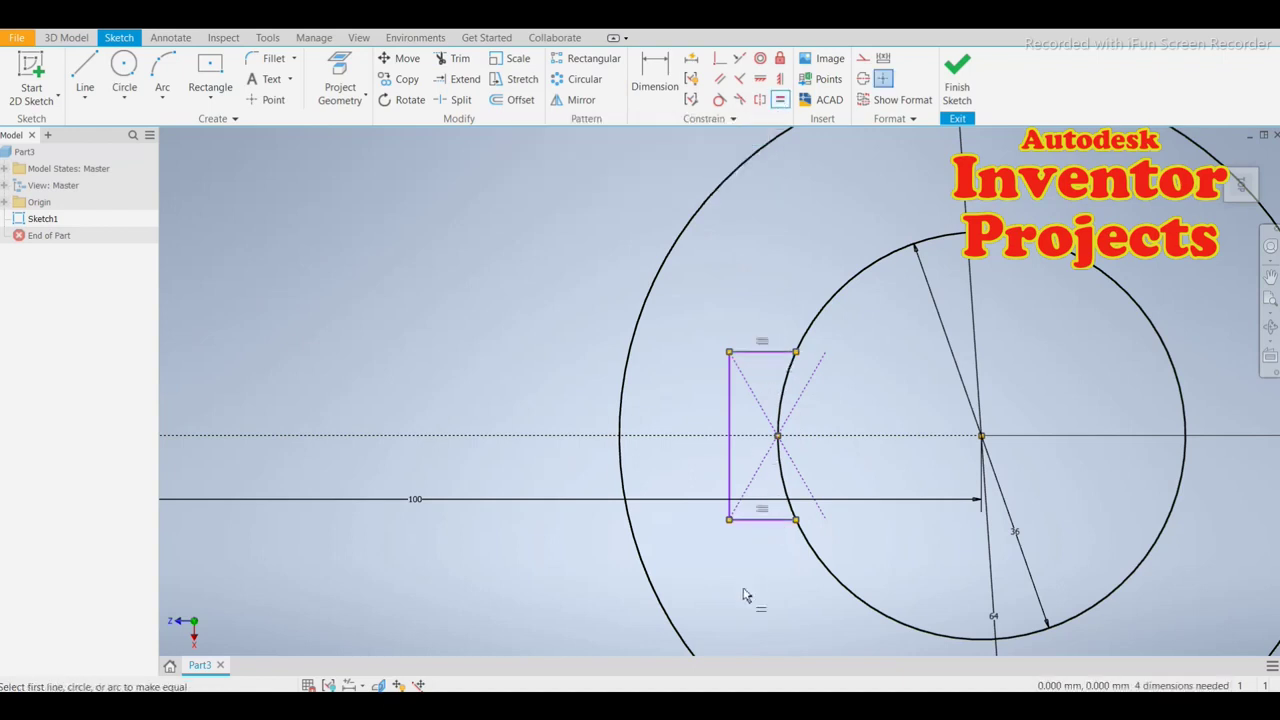
Dimension the keyway 12 mm tall and 4 mm wide
click(650, 84)
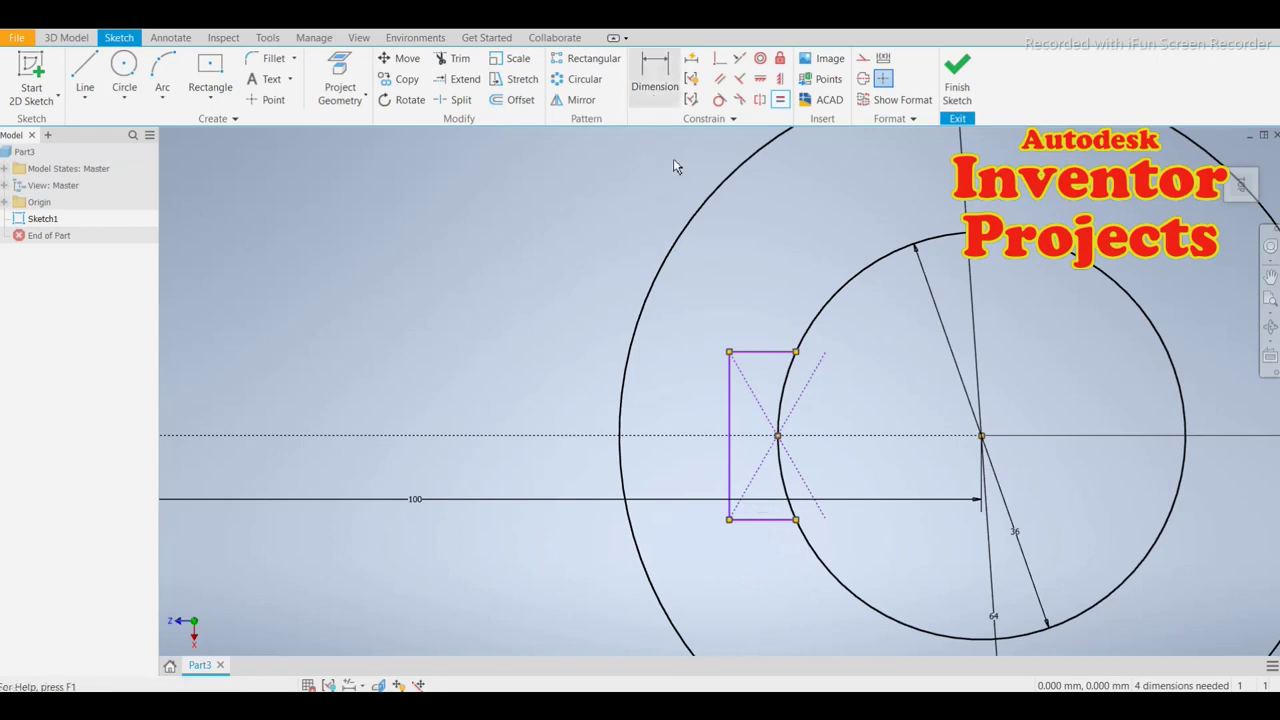
click(728, 420)
click(683, 425)
text(12)
key(Return)
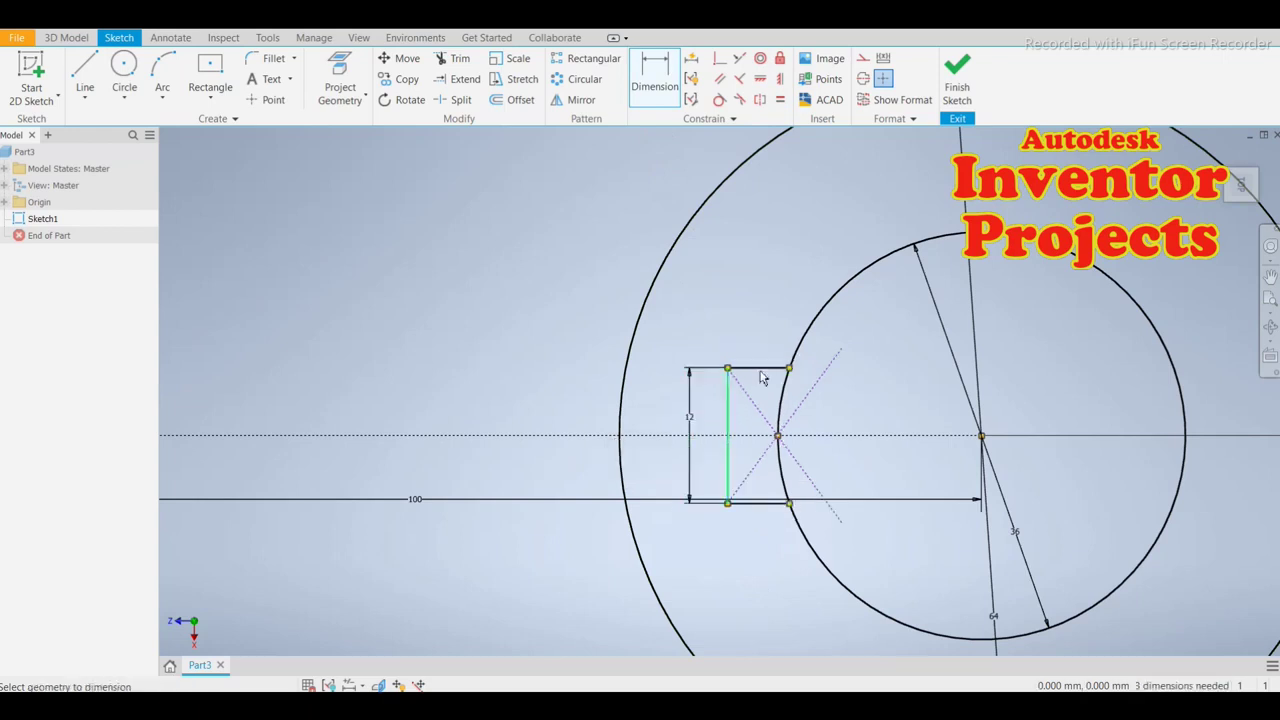
click(760, 368)
click(762, 330)
text(4)
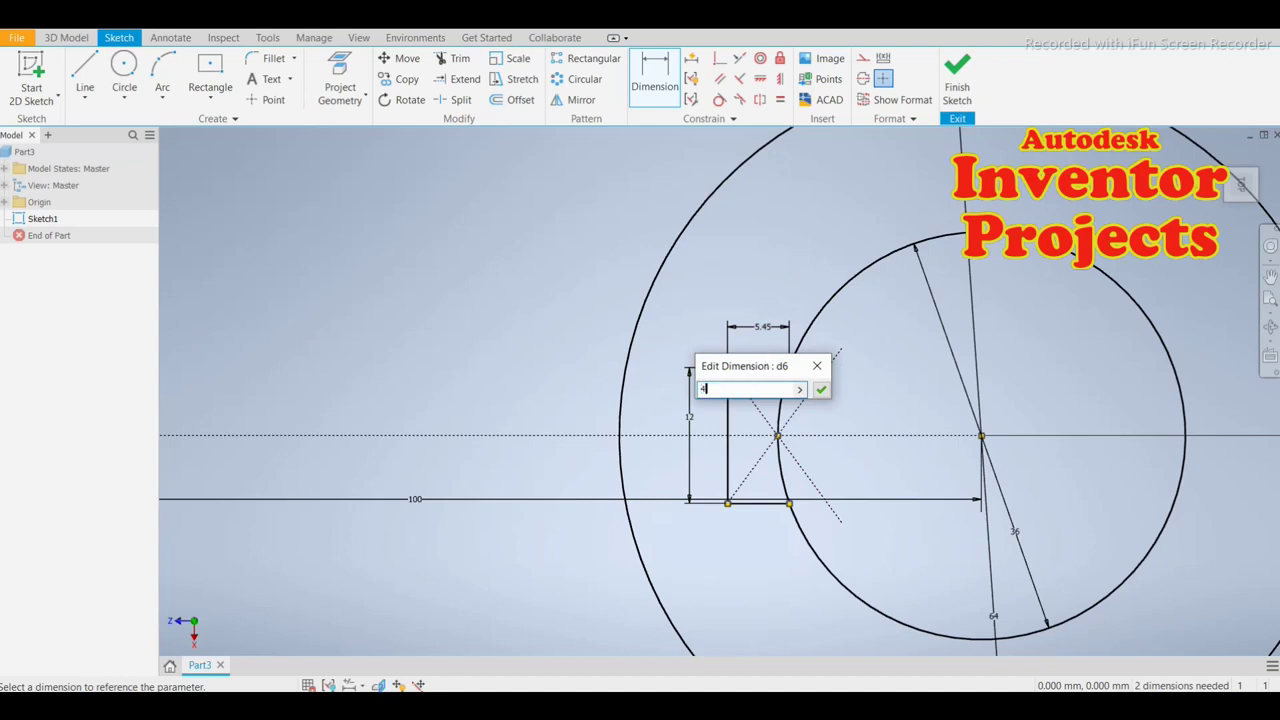
key(Return)
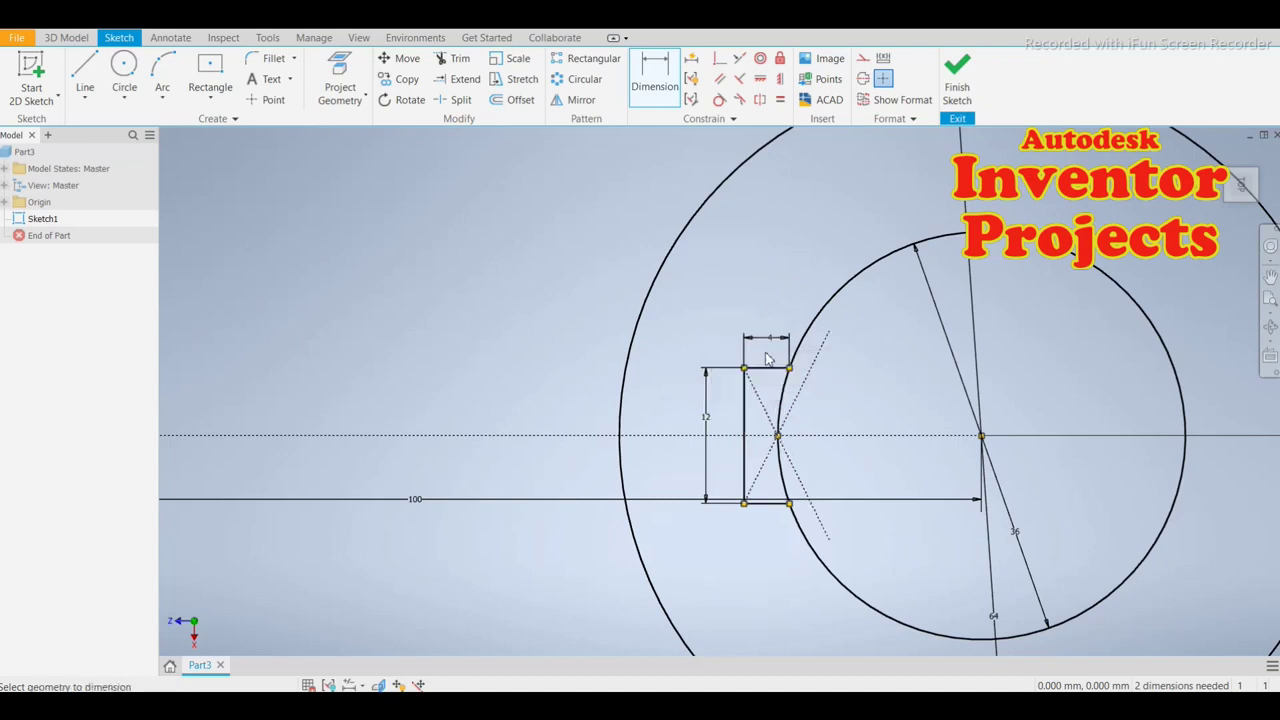
Trim away the 36 mm circle's arc lying inside the keyway
click(456, 58)
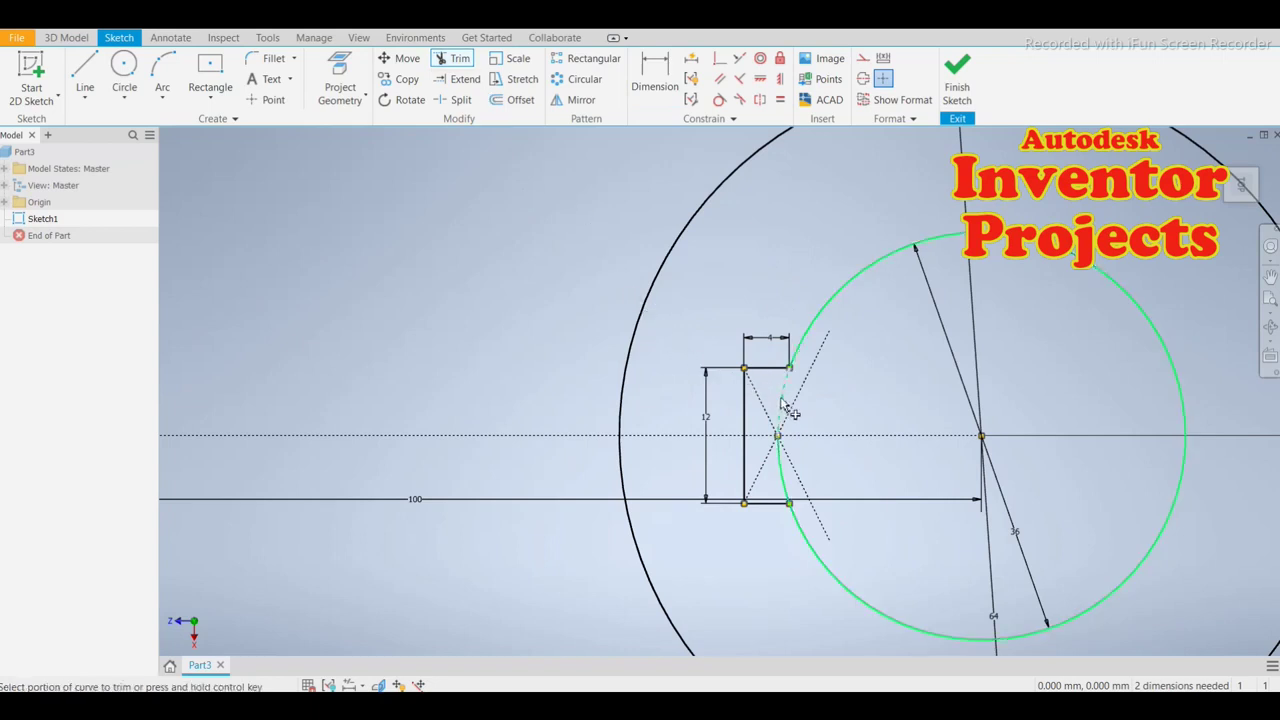
click(785, 405)
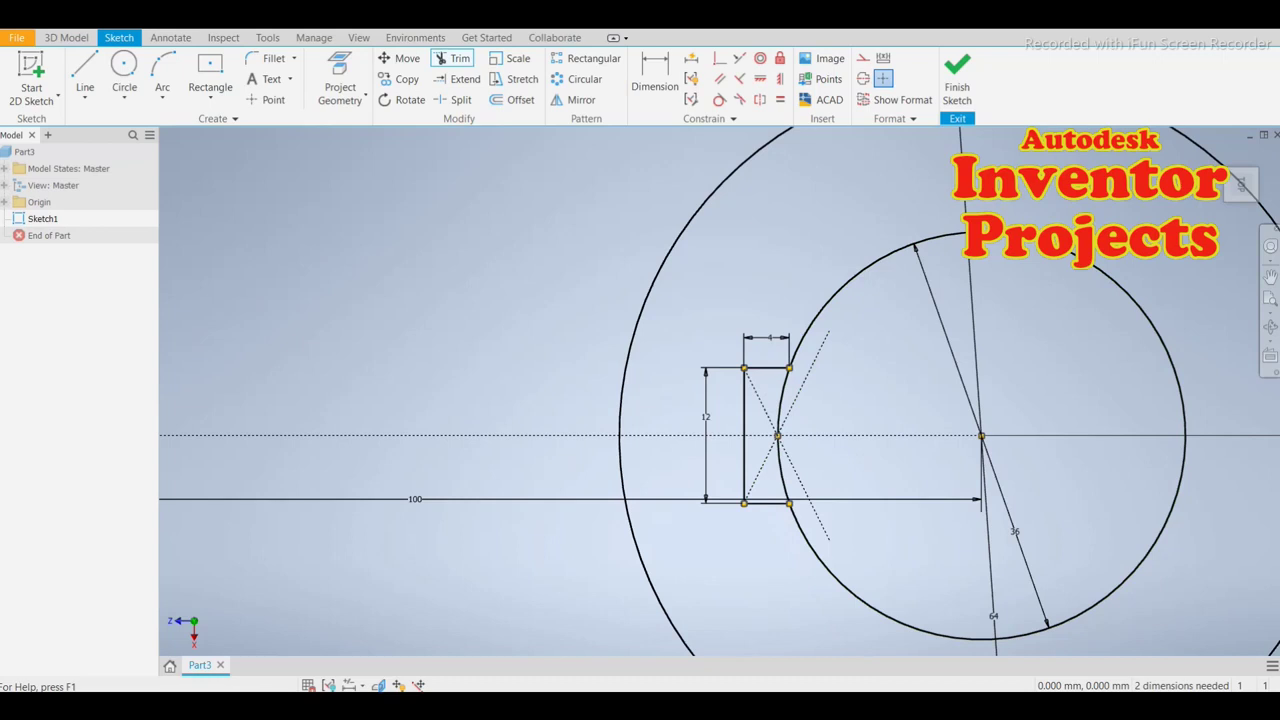
key(Escape)
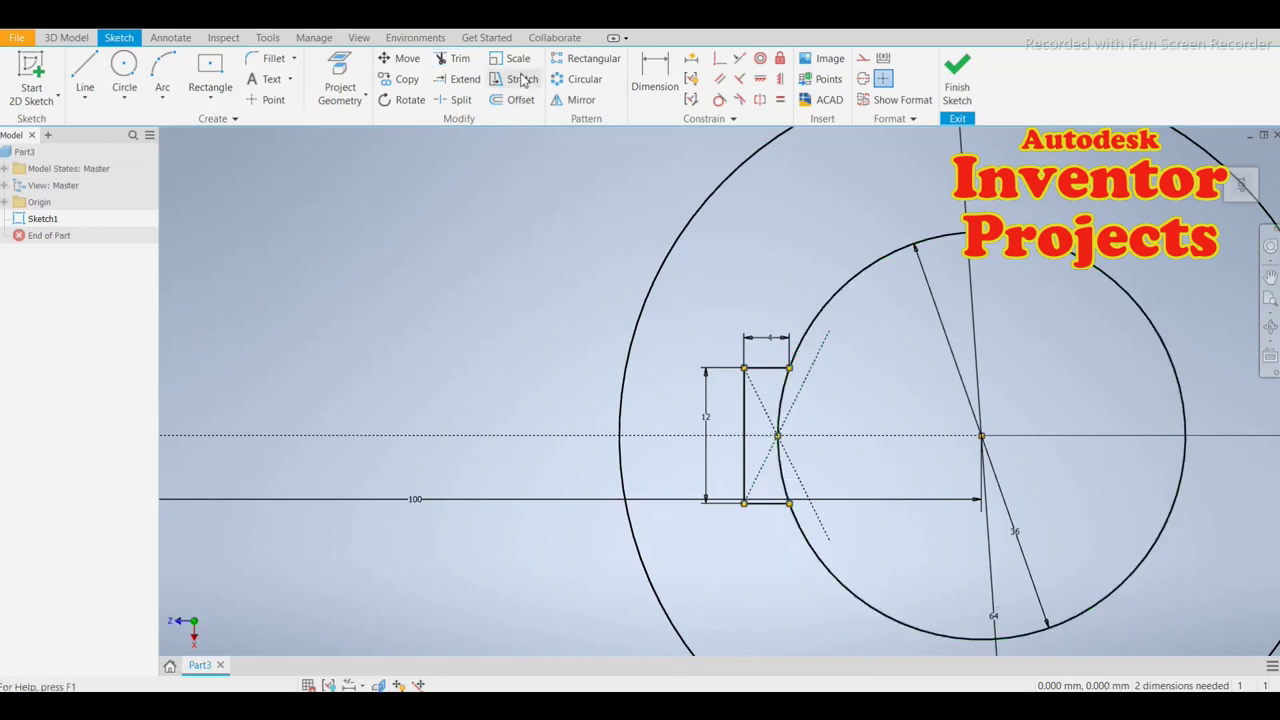
click(459, 60)
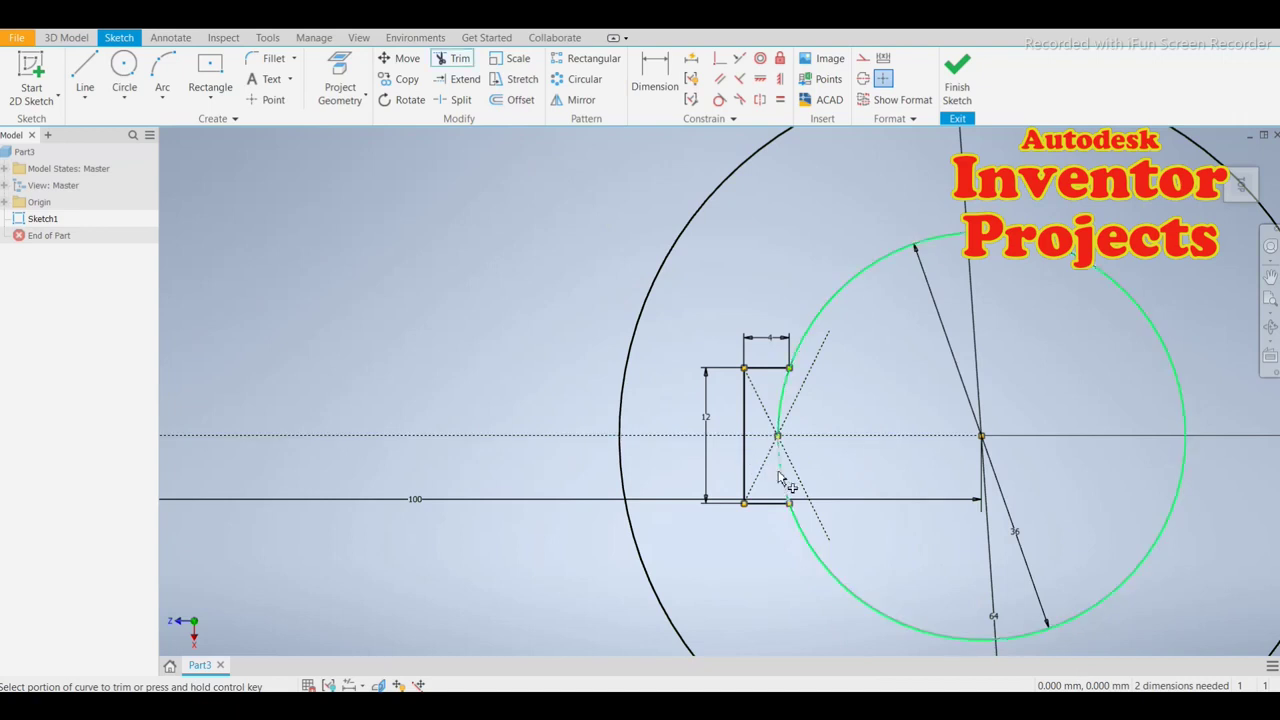
click(786, 400)
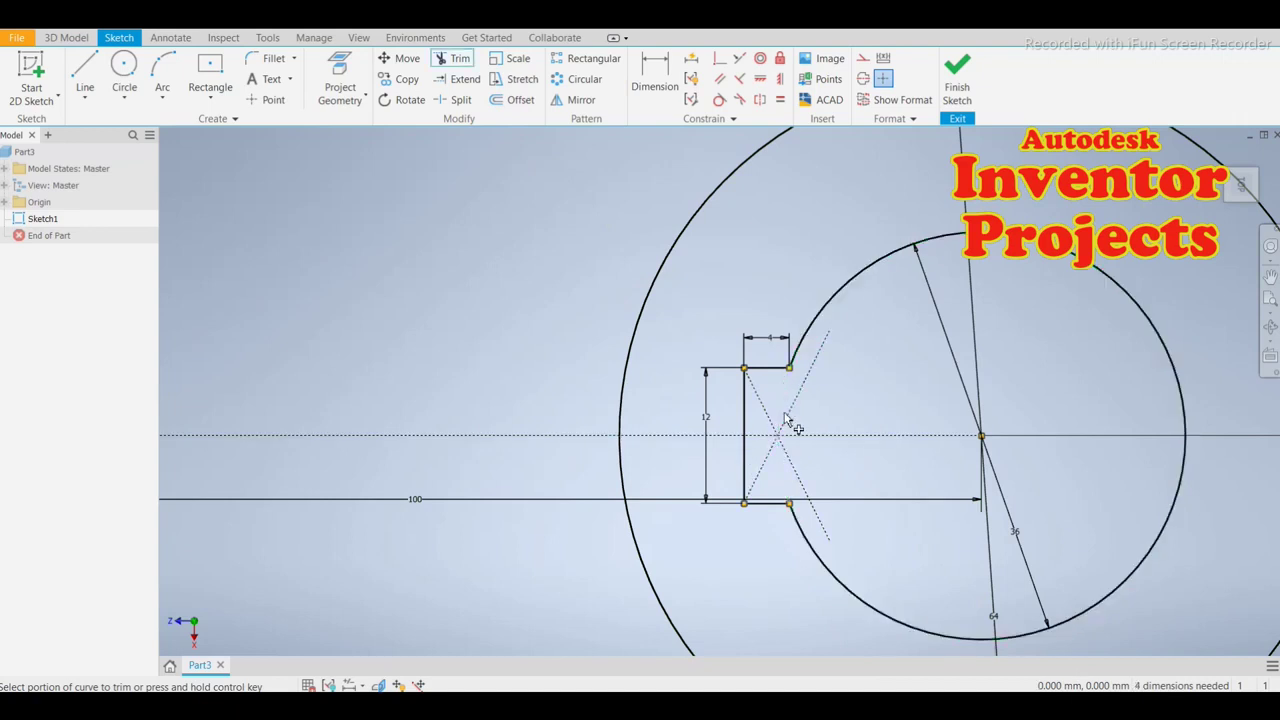
scroll(660, 385, down, 3)
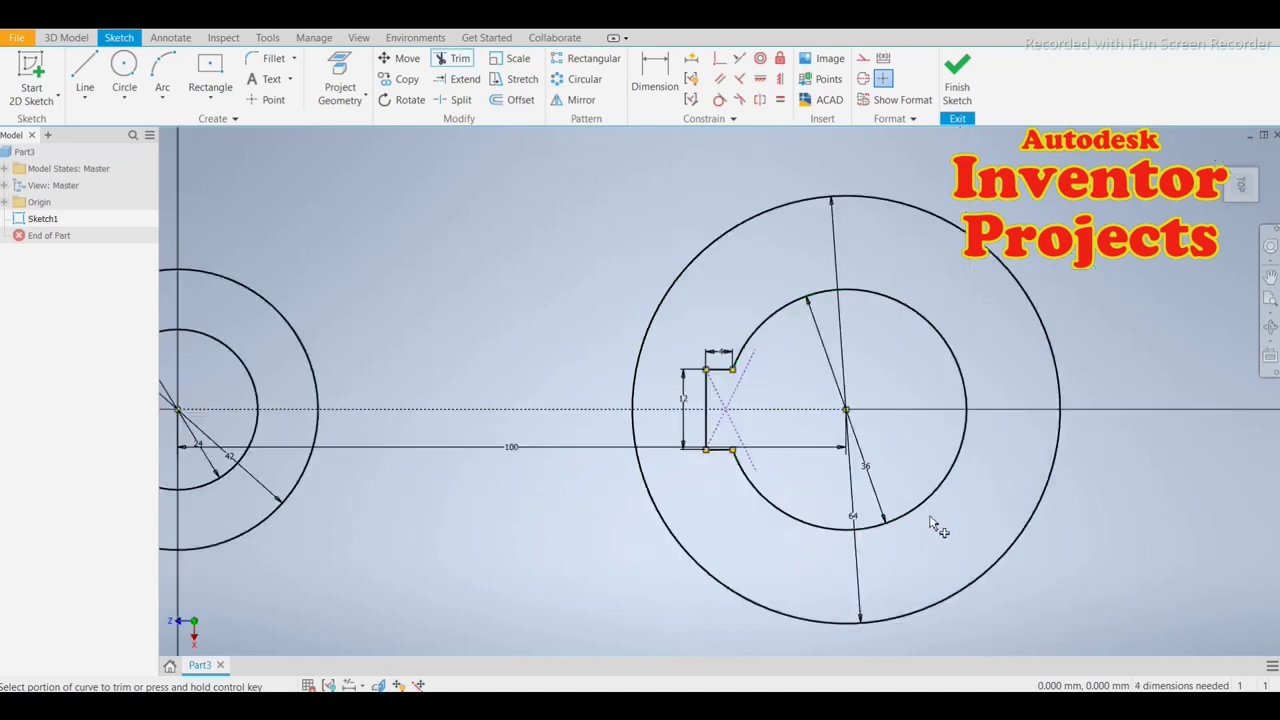
scroll(939, 527, down, 2)
middle_drag(931, 520, 966, 514)
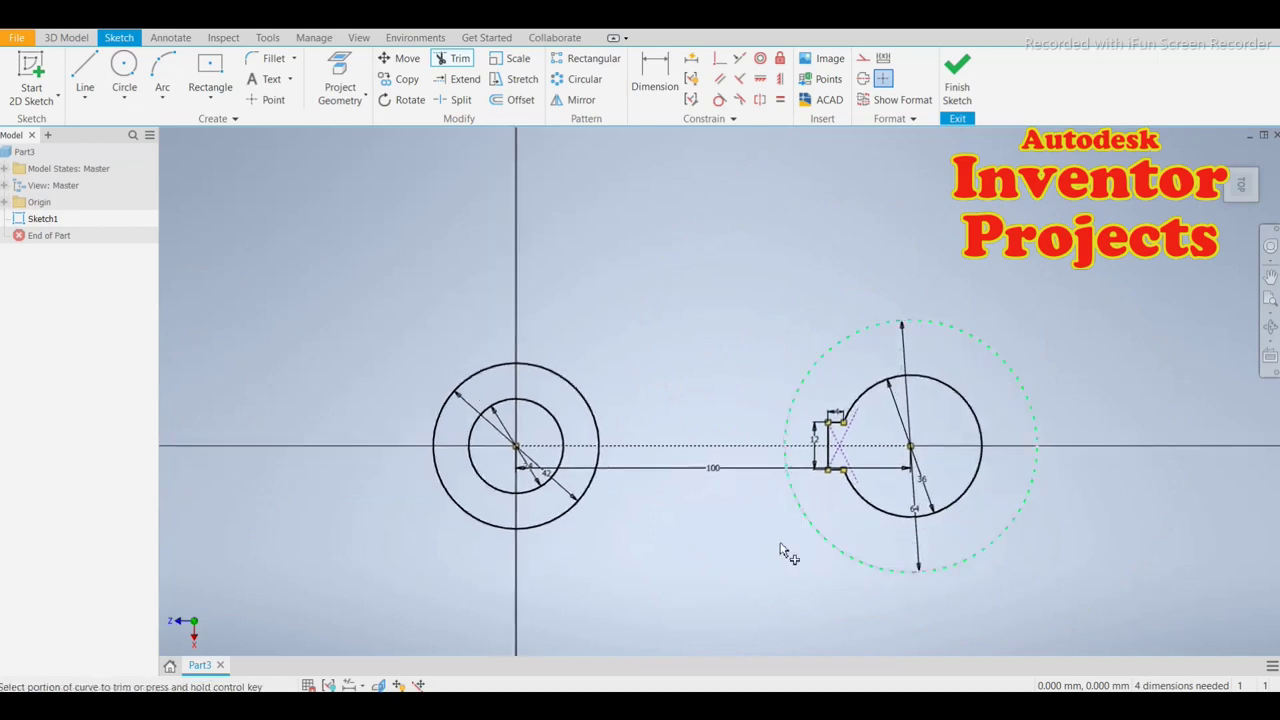
Draw top and bottom lines connecting the 42 mm and 64 mm outer circles
click(83, 78)
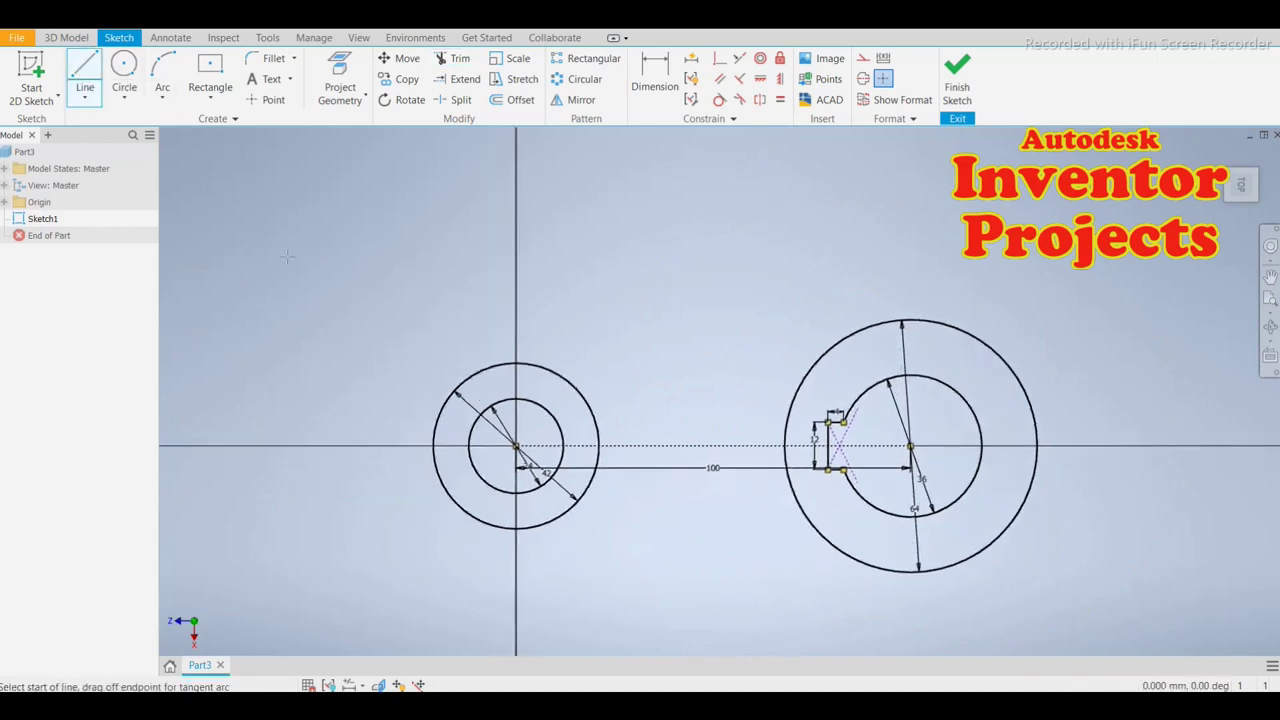
click(563, 378)
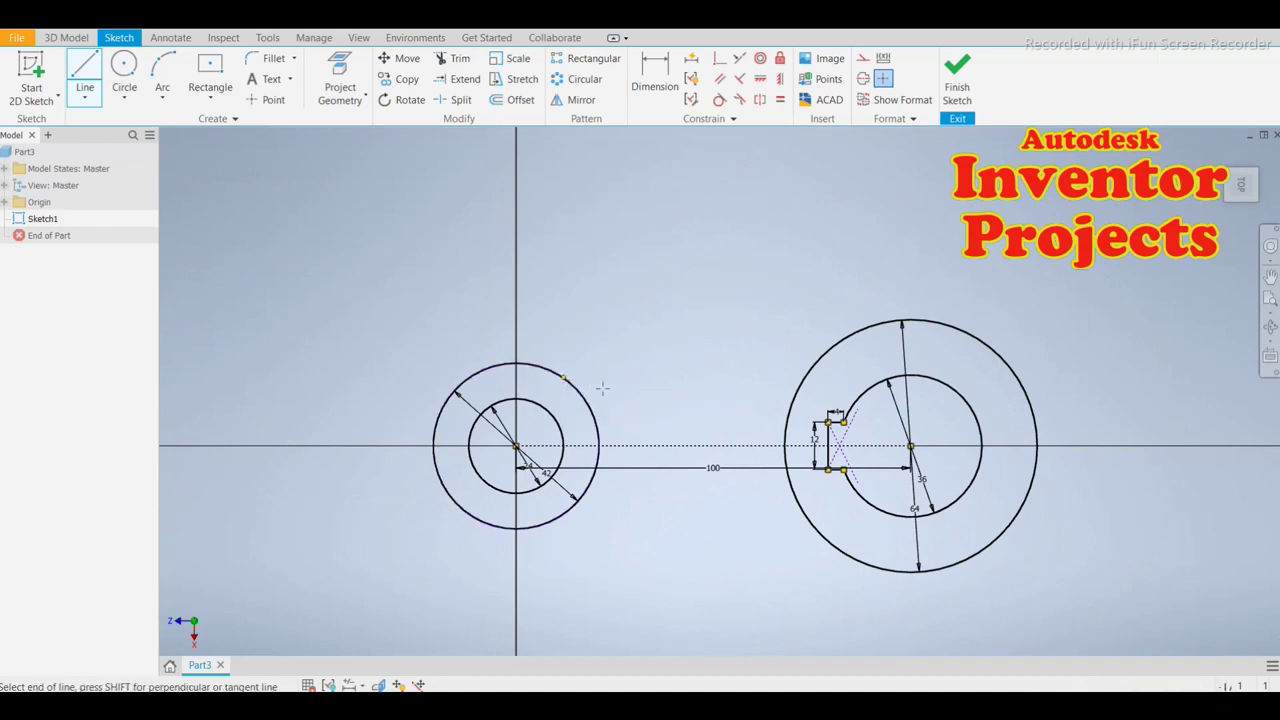
key(Escape)
click(835, 343)
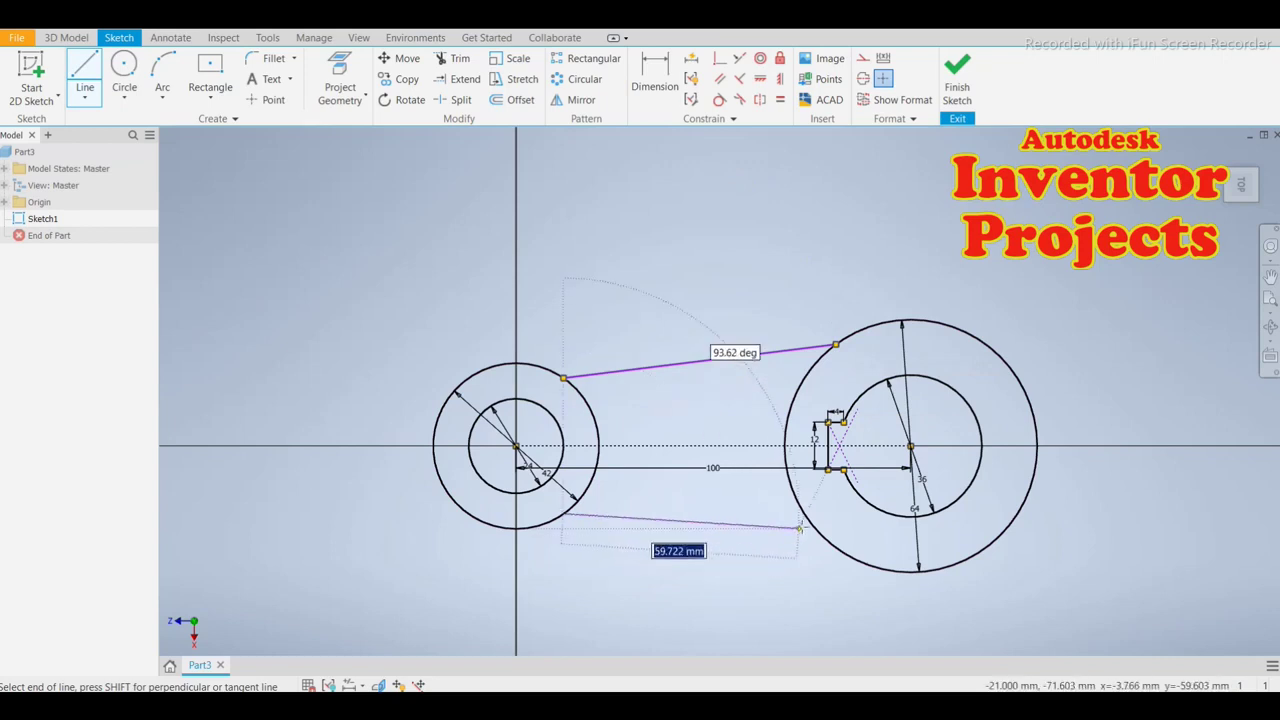
click(810, 521)
key(Escape)
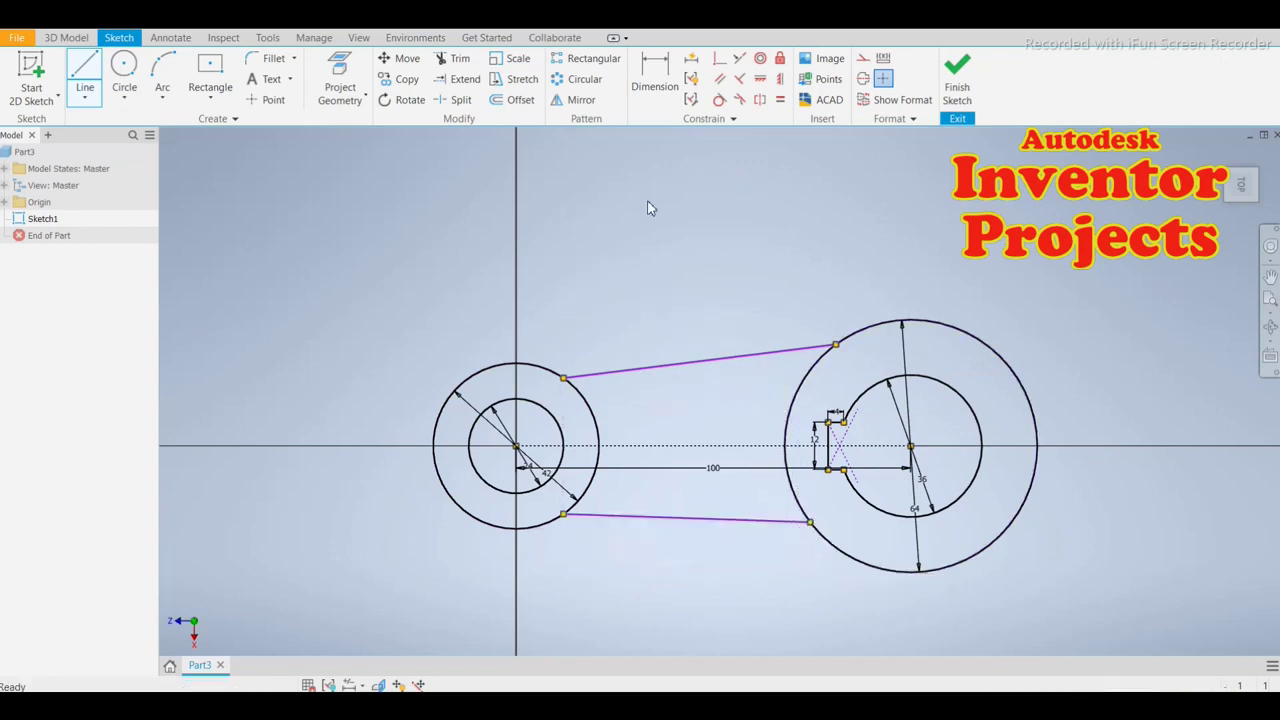
key(Escape)
Make both connecting lines tangent to the two outer circles and finish the sketch
click(718, 101)
click(586, 379)
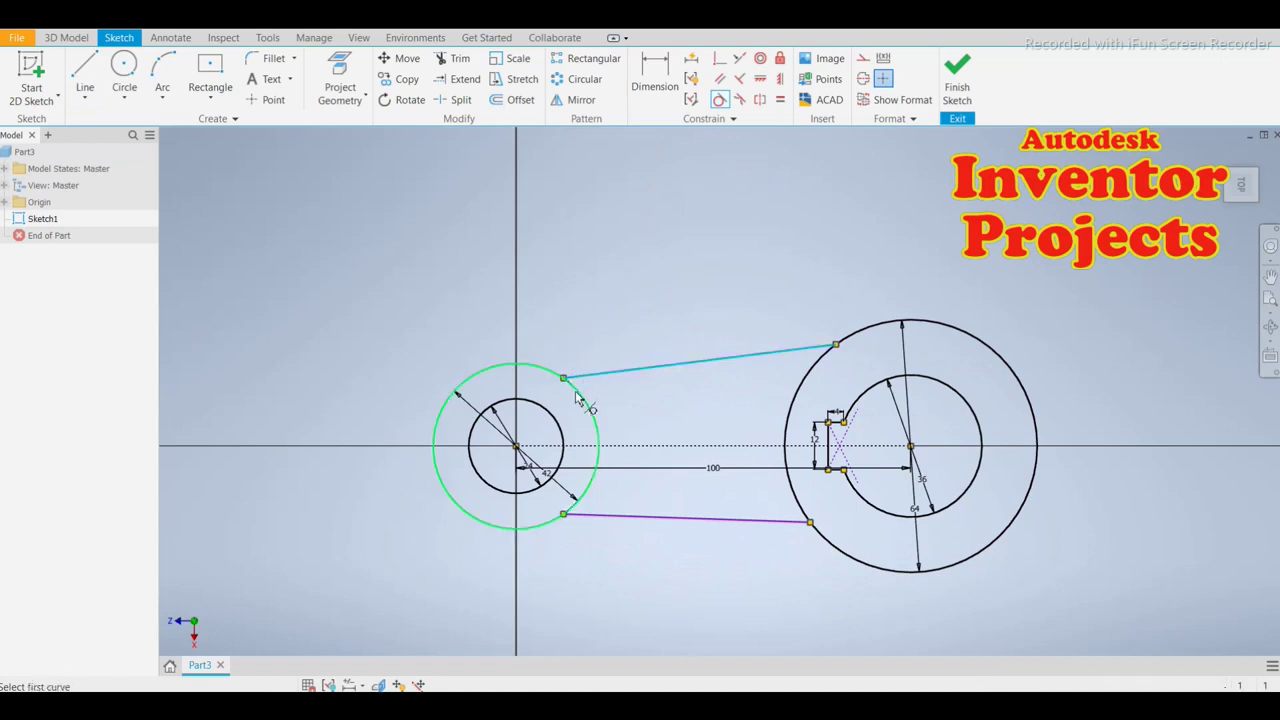
click(587, 403)
click(815, 349)
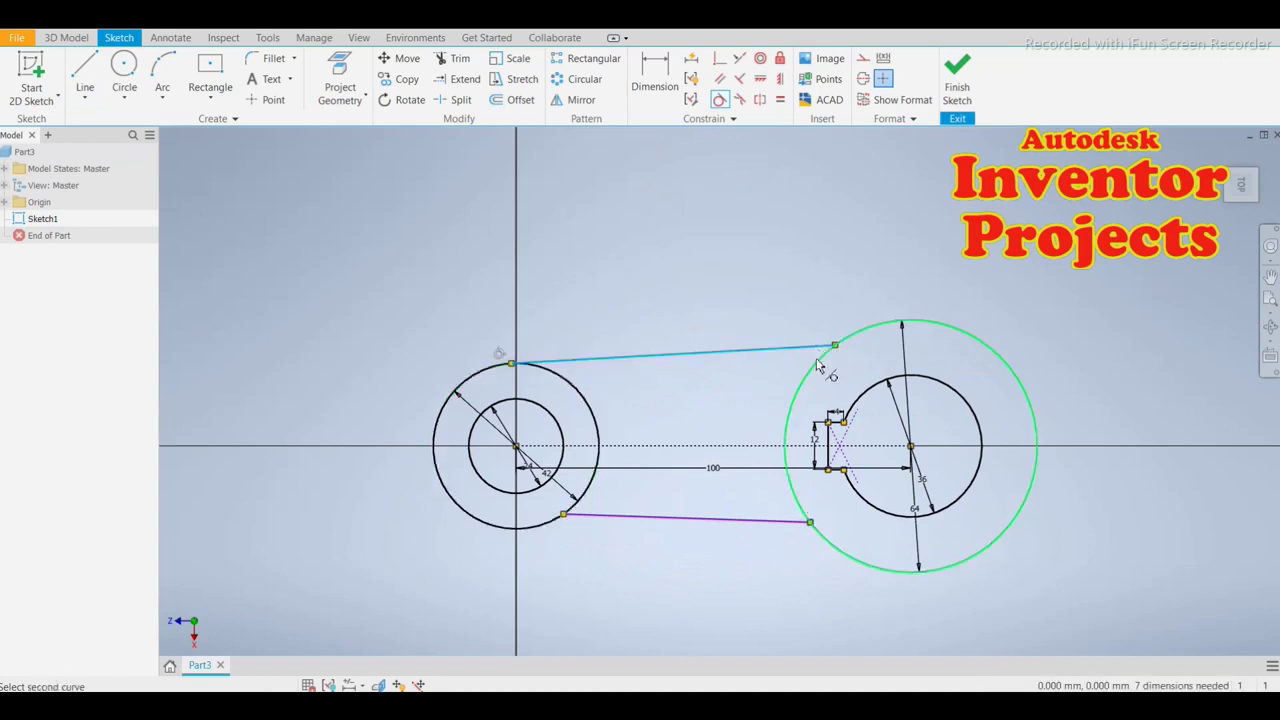
click(824, 360)
click(598, 515)
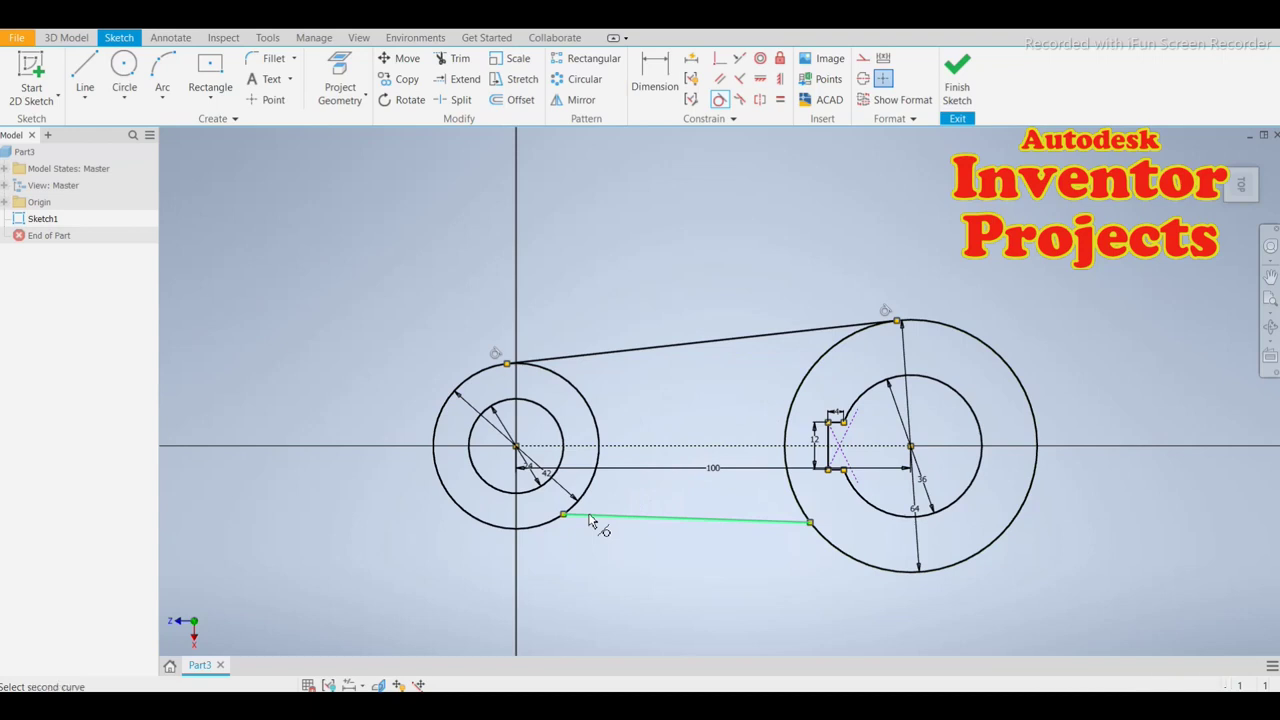
click(550, 525)
click(771, 529)
click(828, 550)
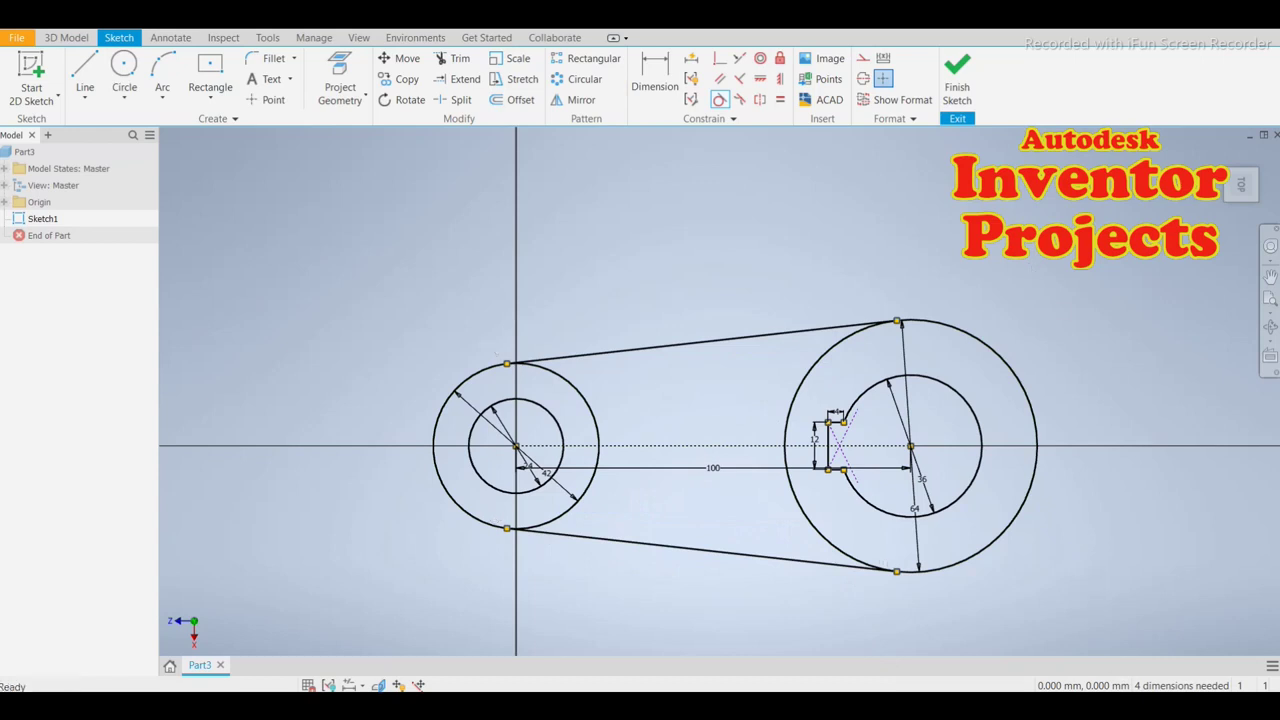
click(958, 88)
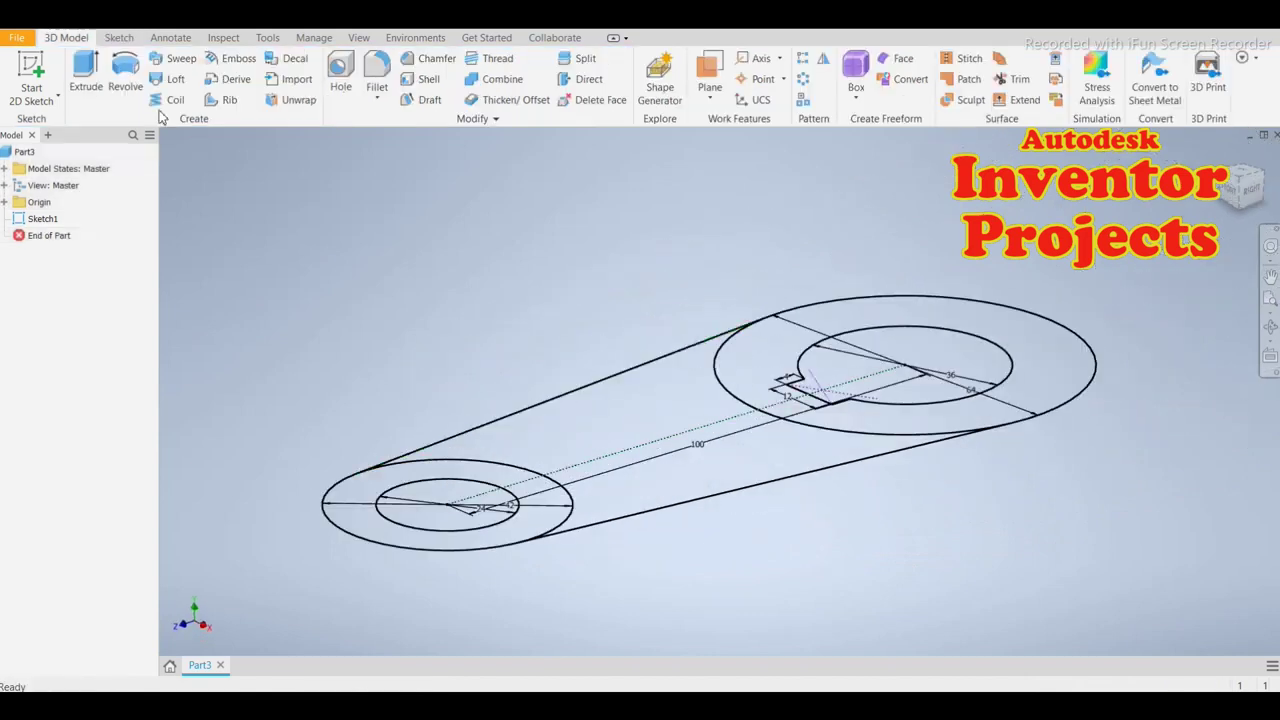
Extrude the left 42 mm ring 24 mm
click(87, 68)
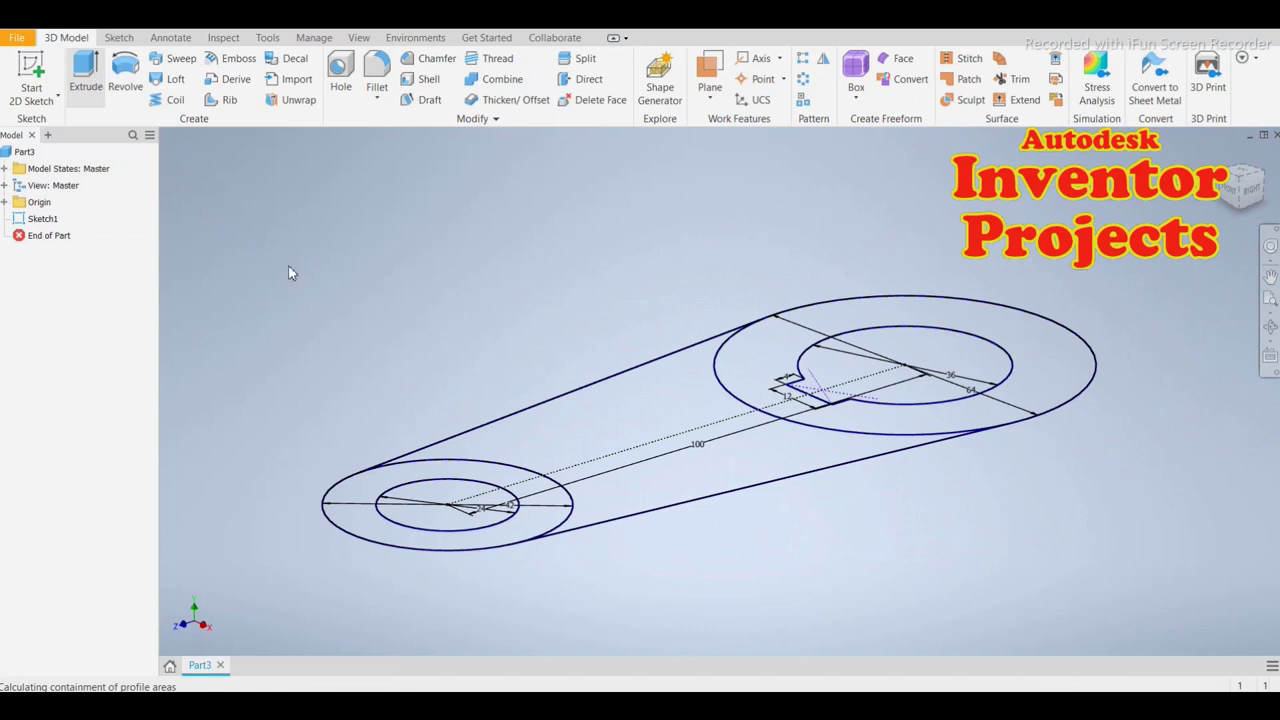
drag(815, 196, 290, 143)
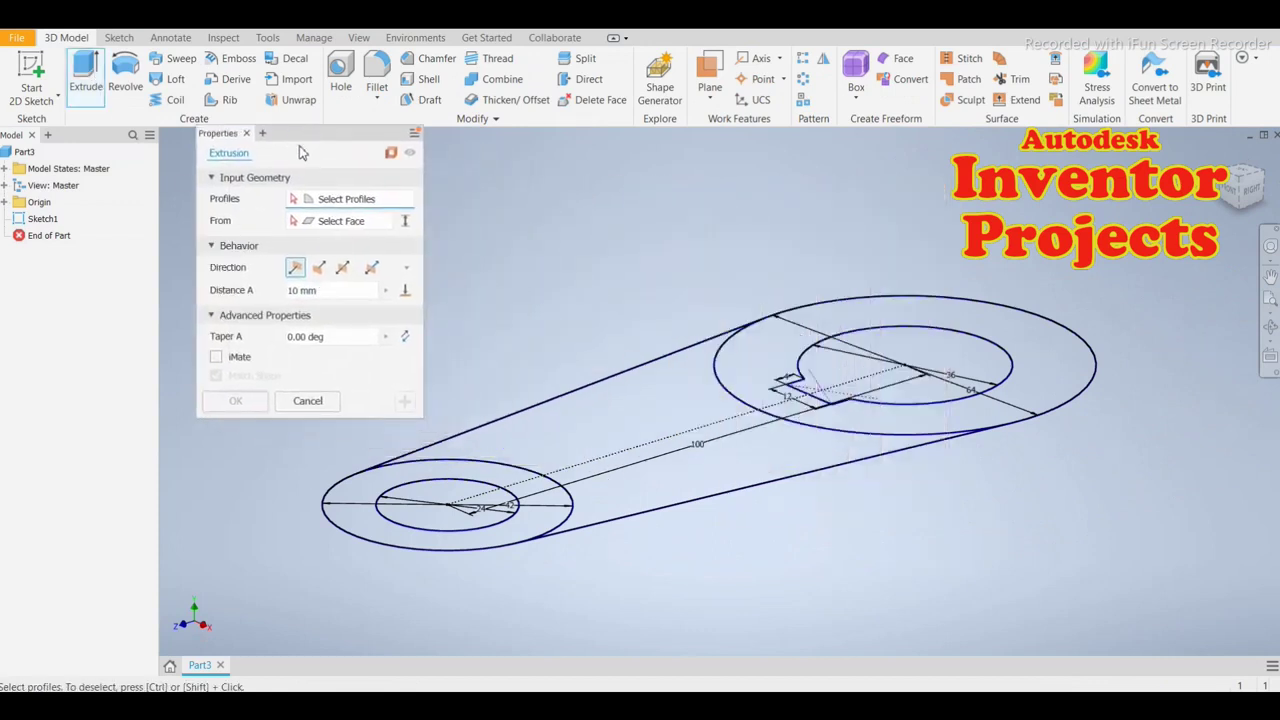
click(538, 521)
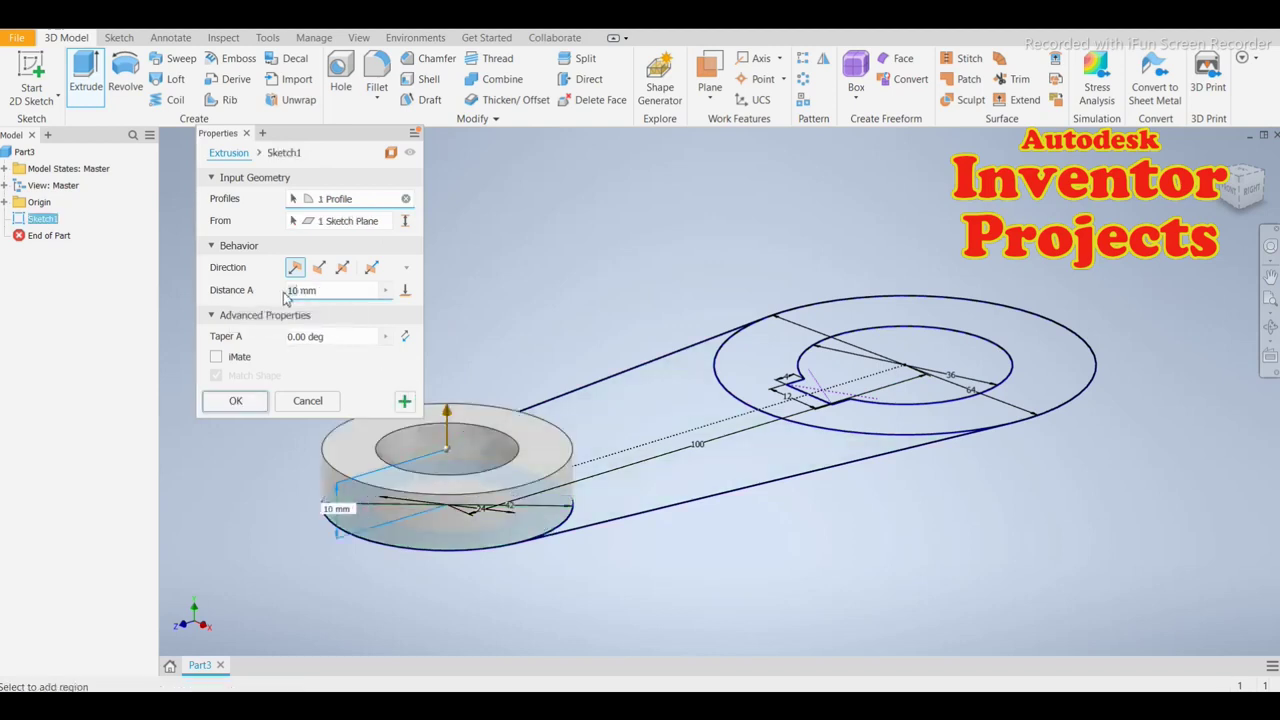
text(24)
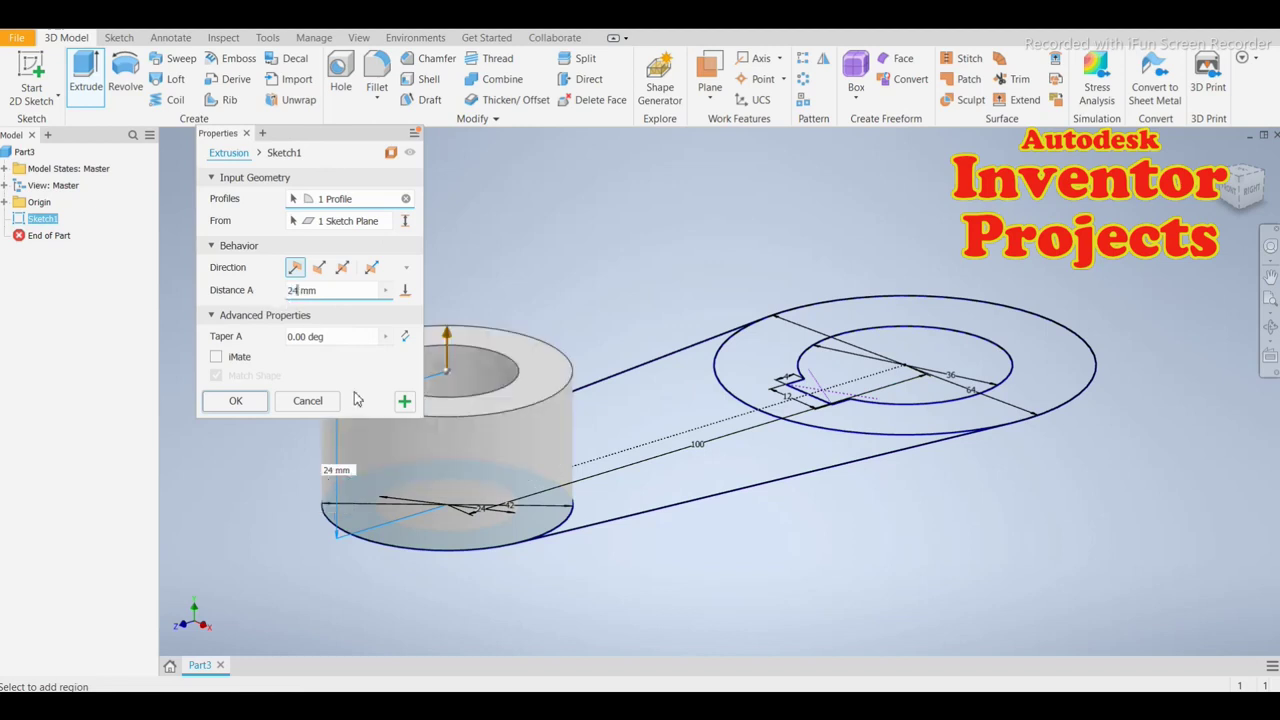
click(405, 403)
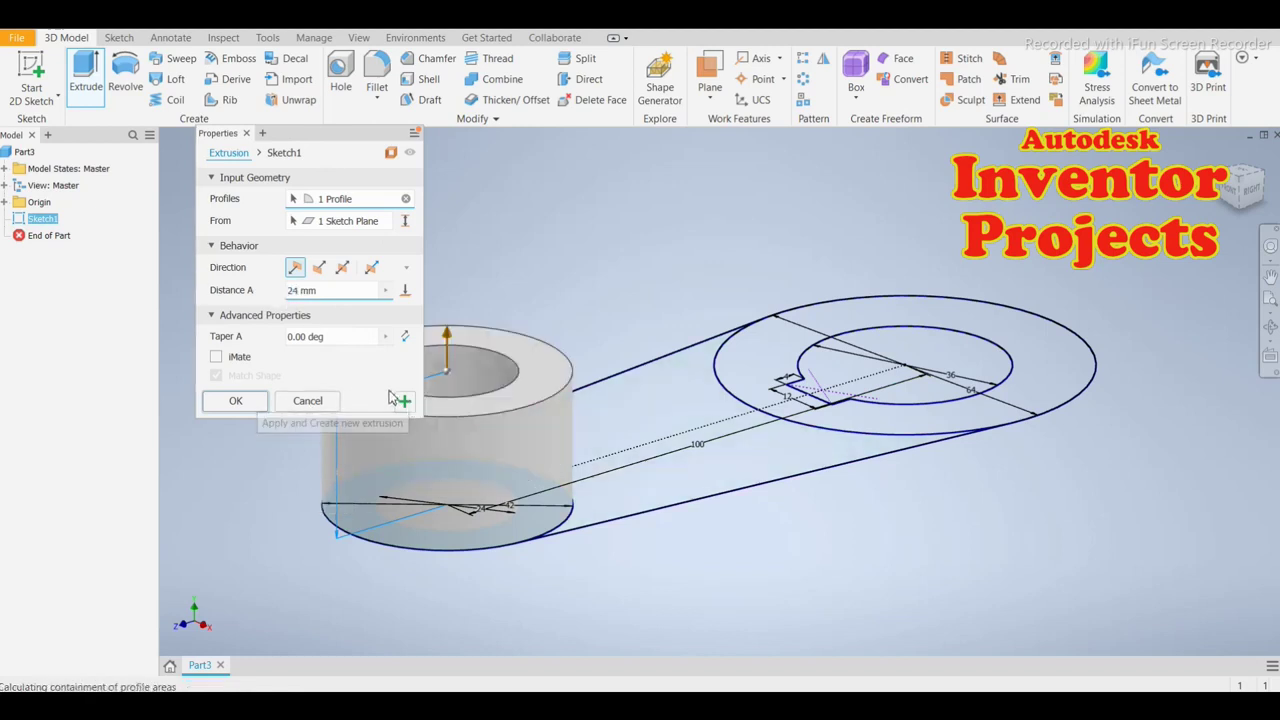
Extrude the keyed right ring 36 mm
click(922, 425)
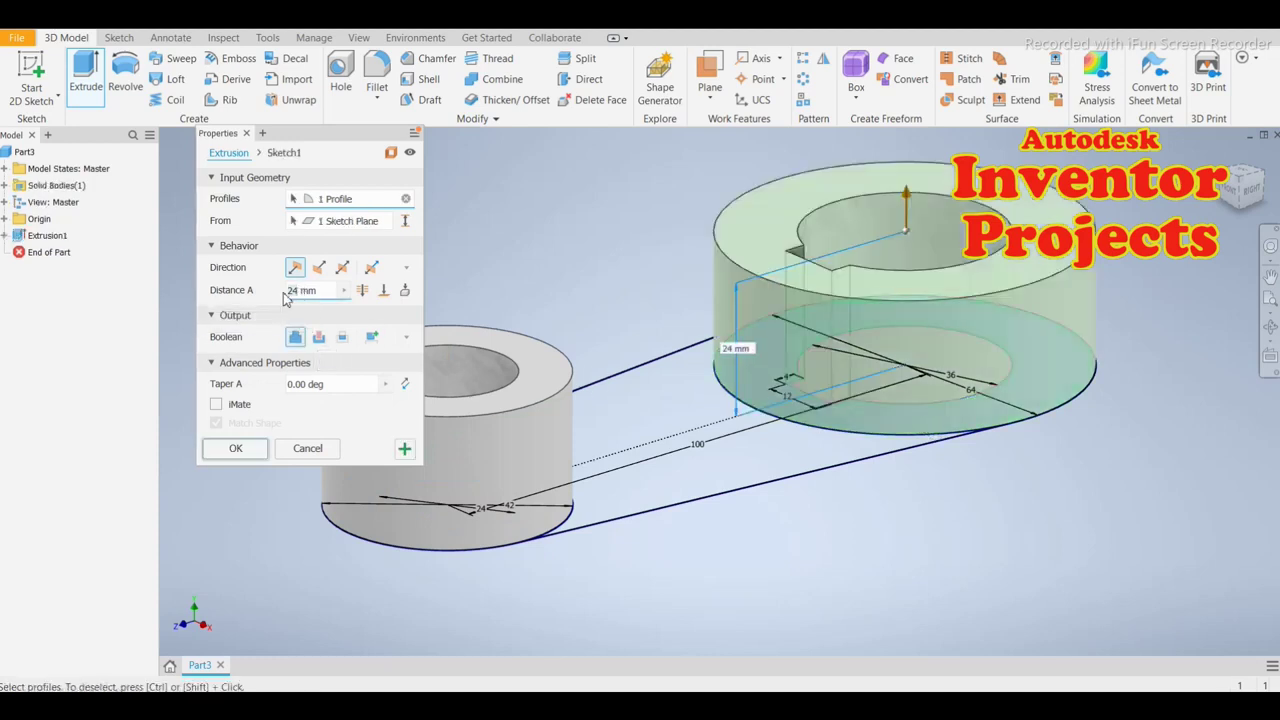
text(36)
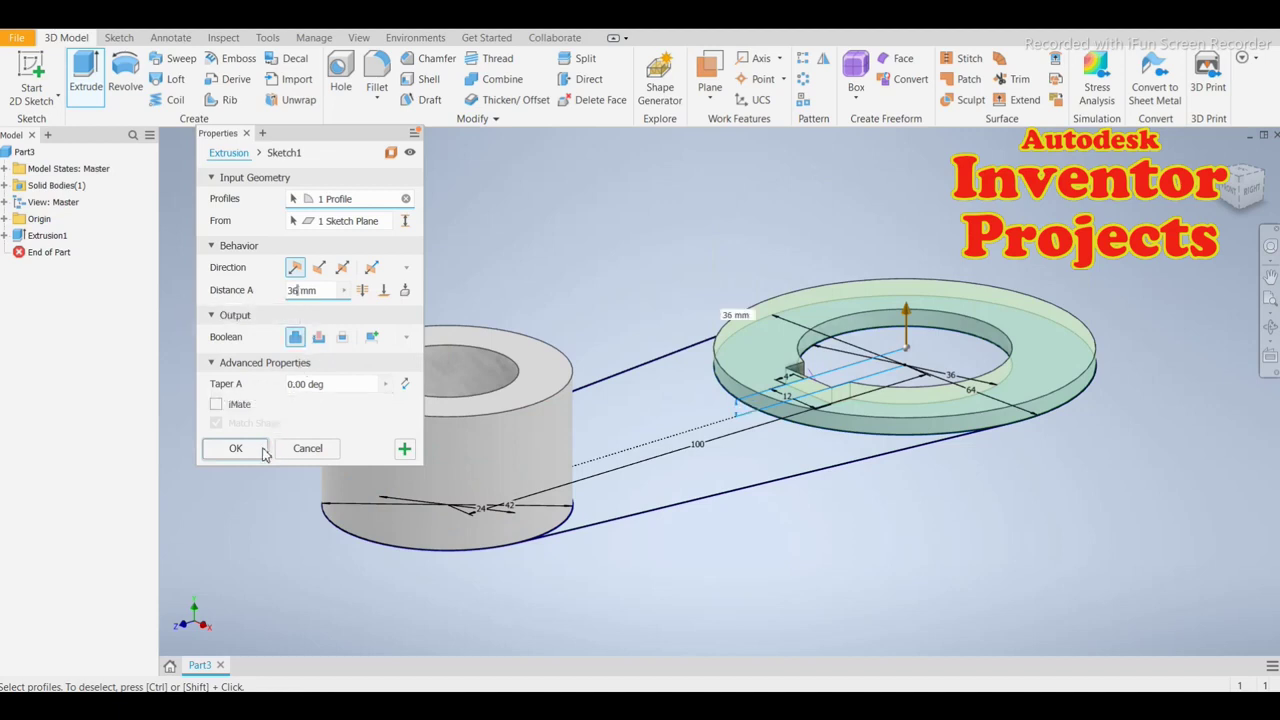
click(236, 448)
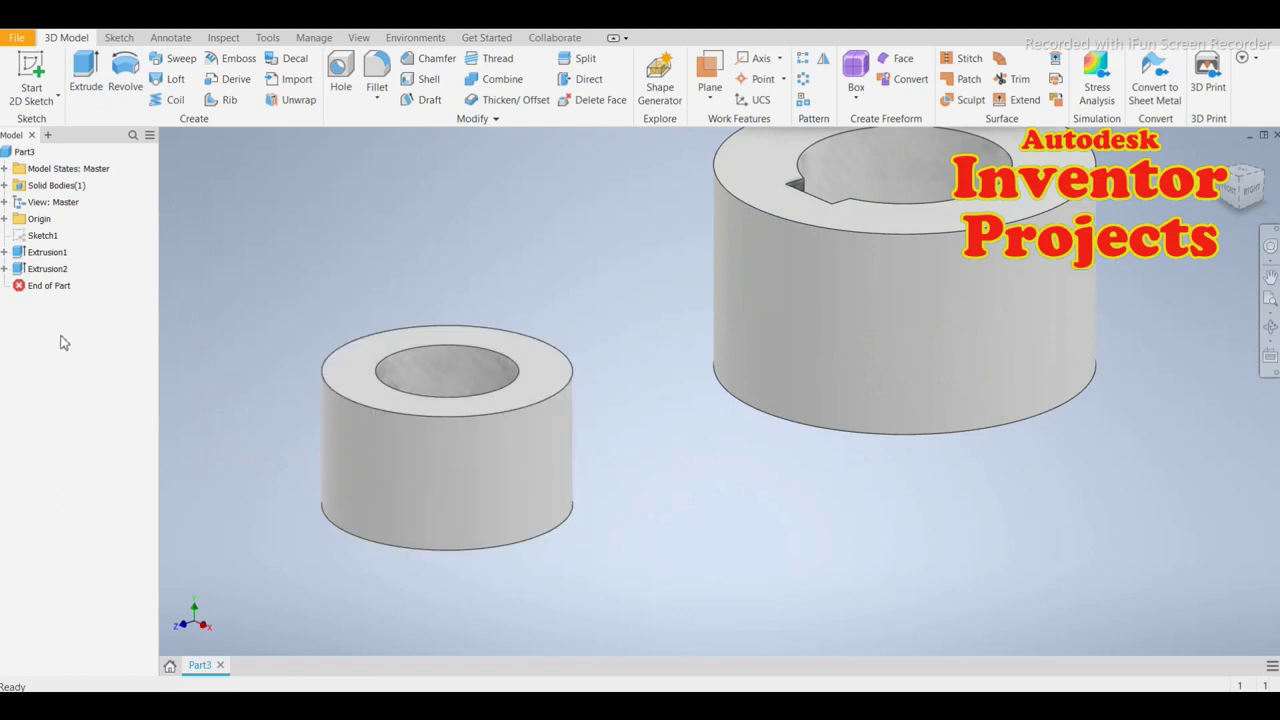
Reopen Extrusion2, then extrude the web between the bosses 12 mm as a new feature
click(17, 278)
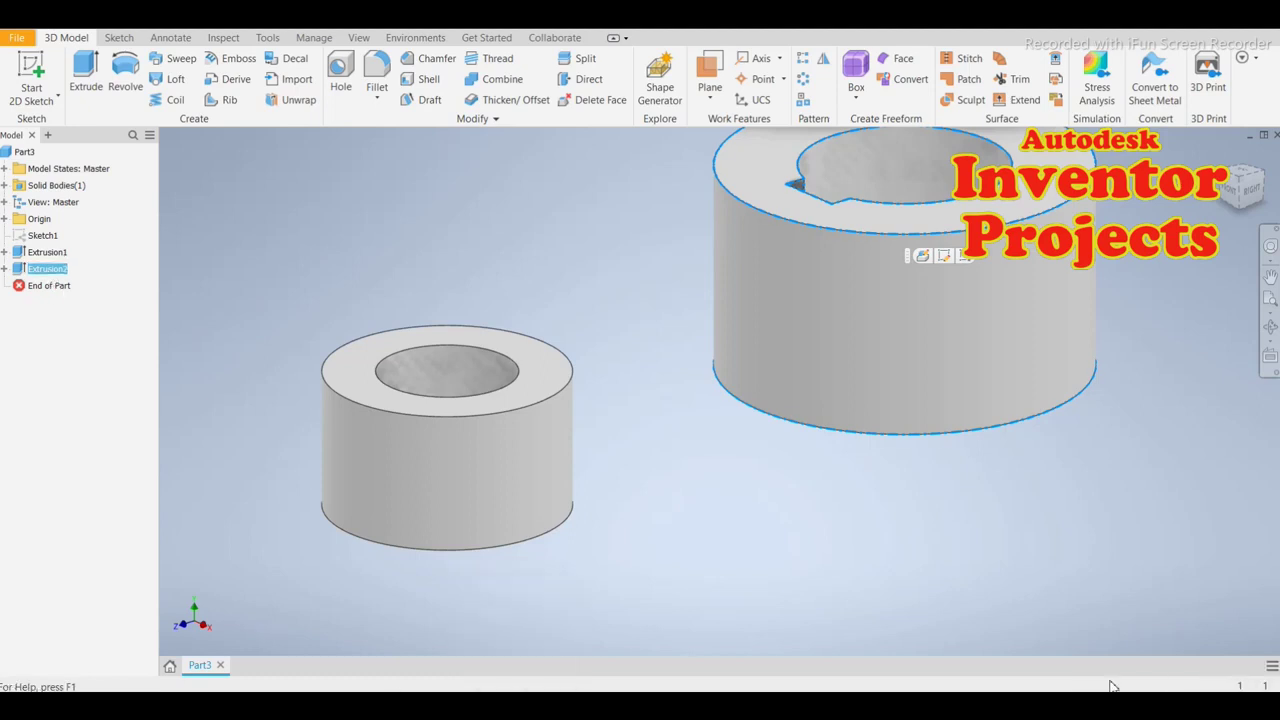
click(928, 565)
click(45, 269)
click(921, 256)
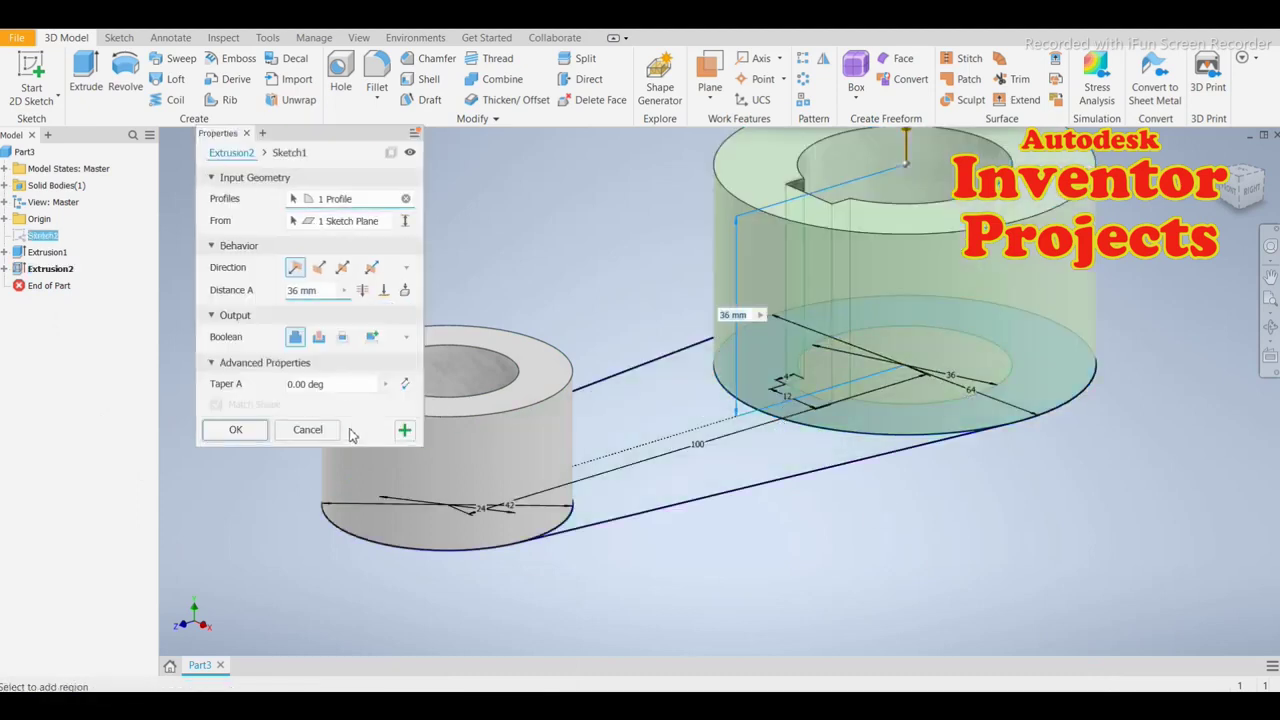
click(404, 429)
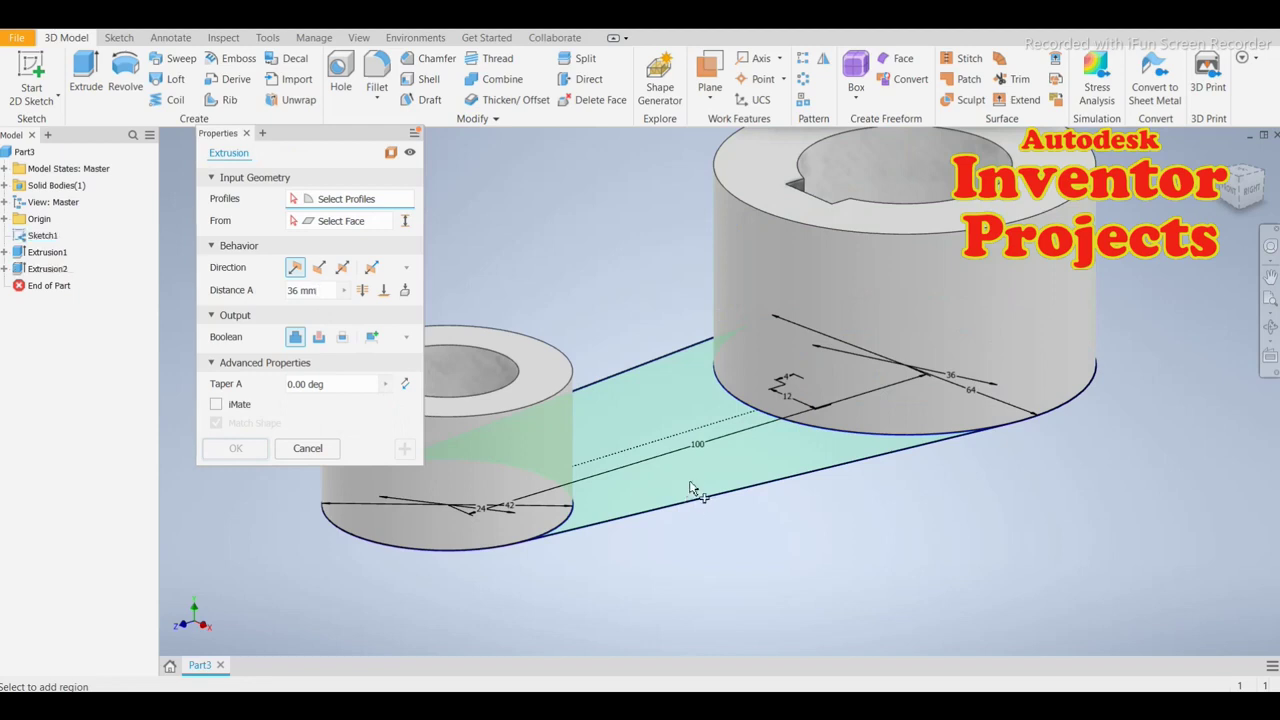
click(692, 488)
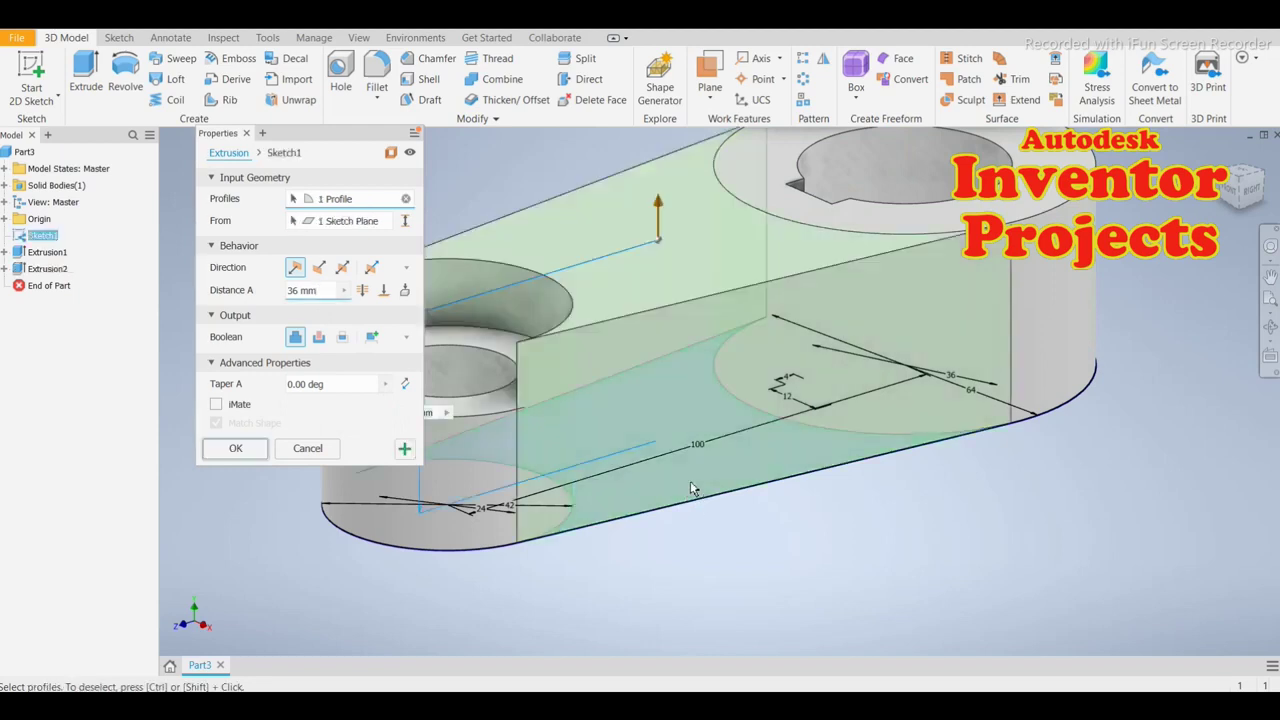
click(289, 294)
text(12)
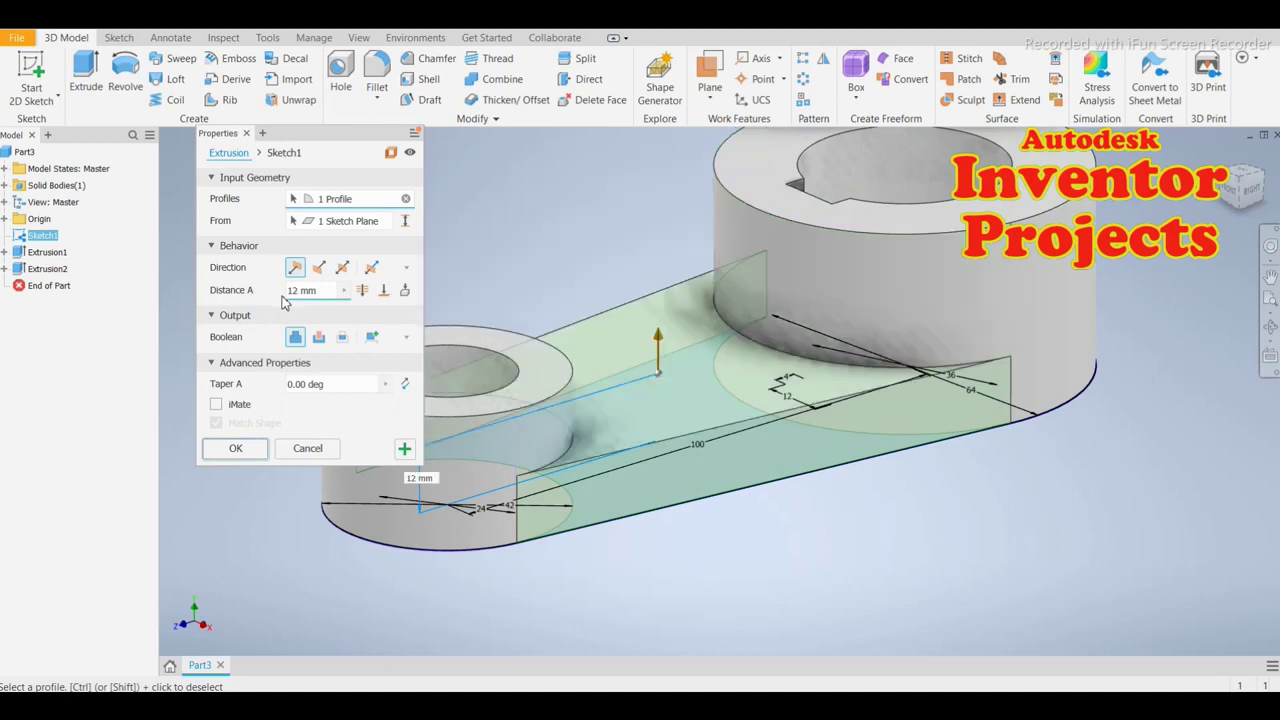
click(233, 450)
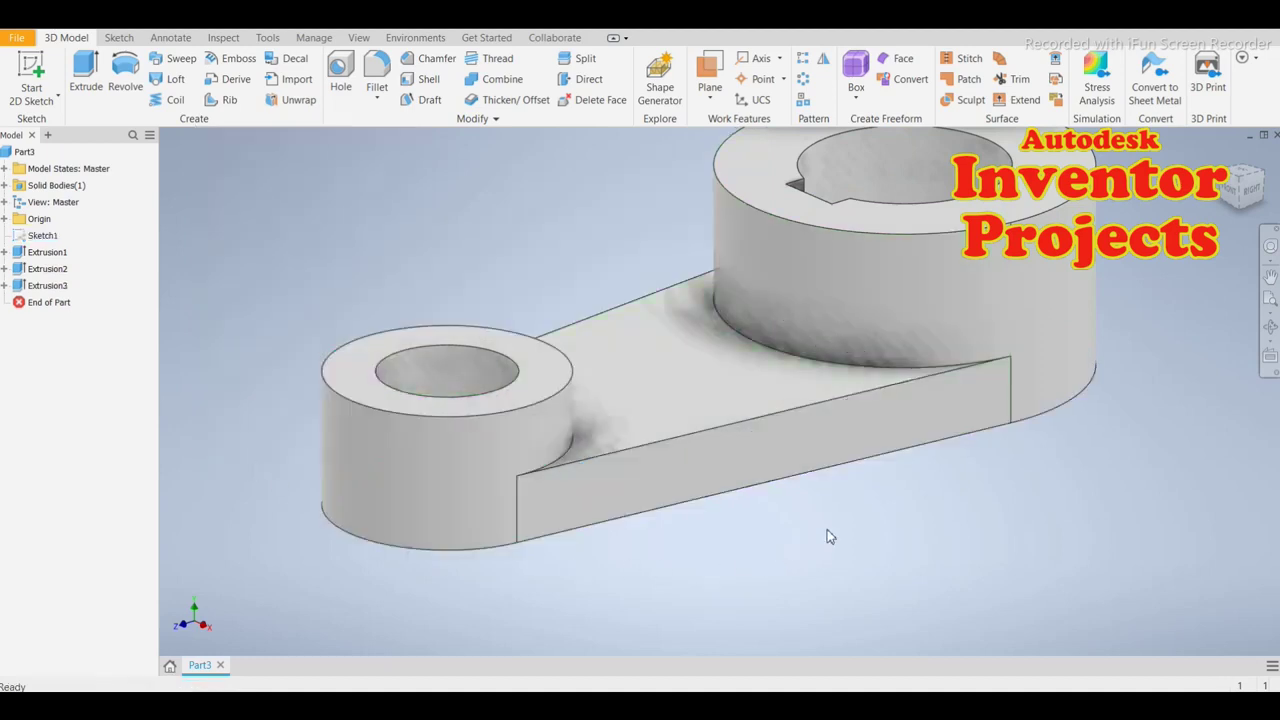
scroll(866, 497, up, 3)
mouse_move(909, 492)
shift+middle_down()
mouse_move(900, 537)
mouse_move(971, 509)
mouse_move(1063, 511)
mouse_move(837, 486)
mouse_move(812, 428)
mouse_move(809, 352)
mouse_move(789, 466)
mouse_move(866, 511)
mouse_move(811, 503)
shift+middle_up()
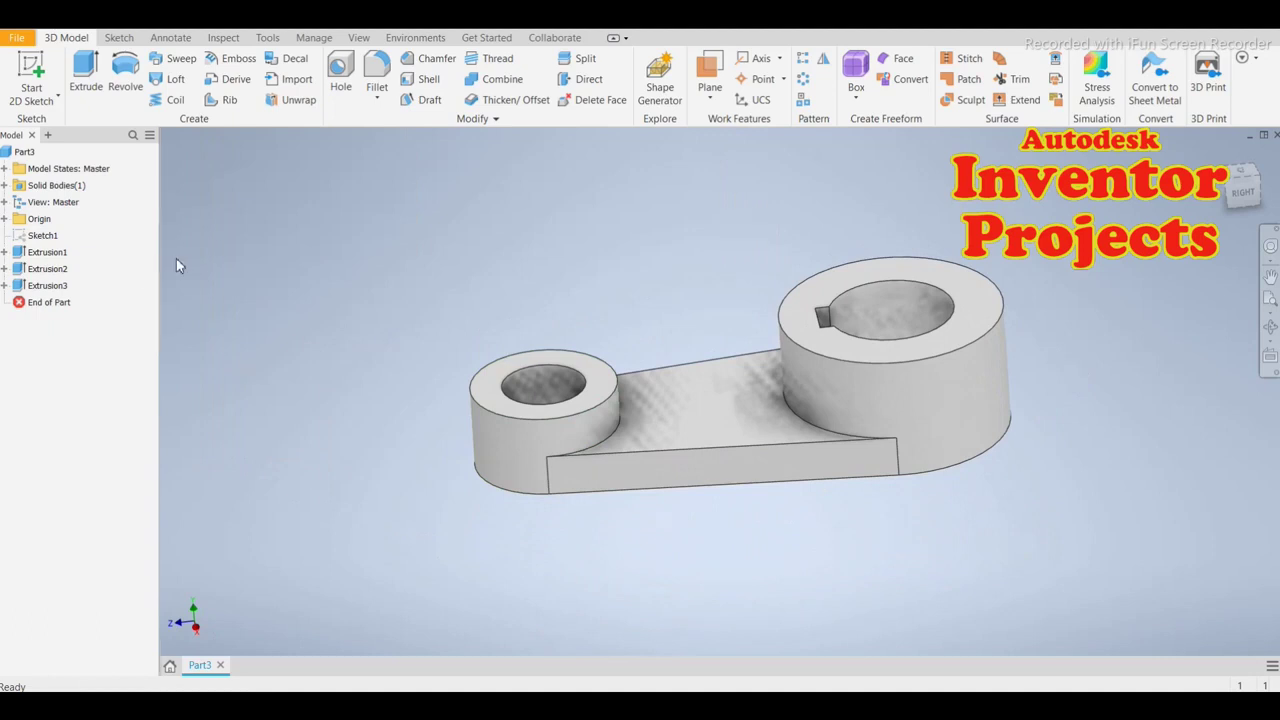
Select the YZ origin plane in the browser and view it straight on
click(25, 158)
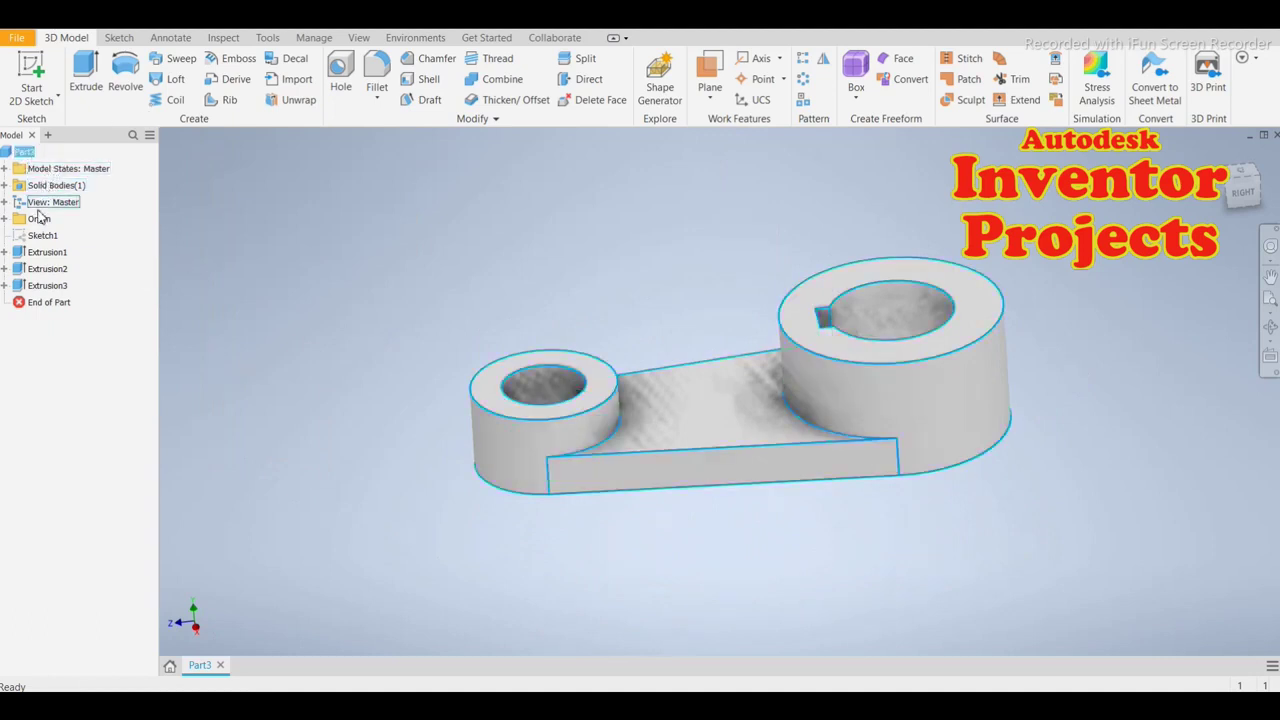
click(5, 219)
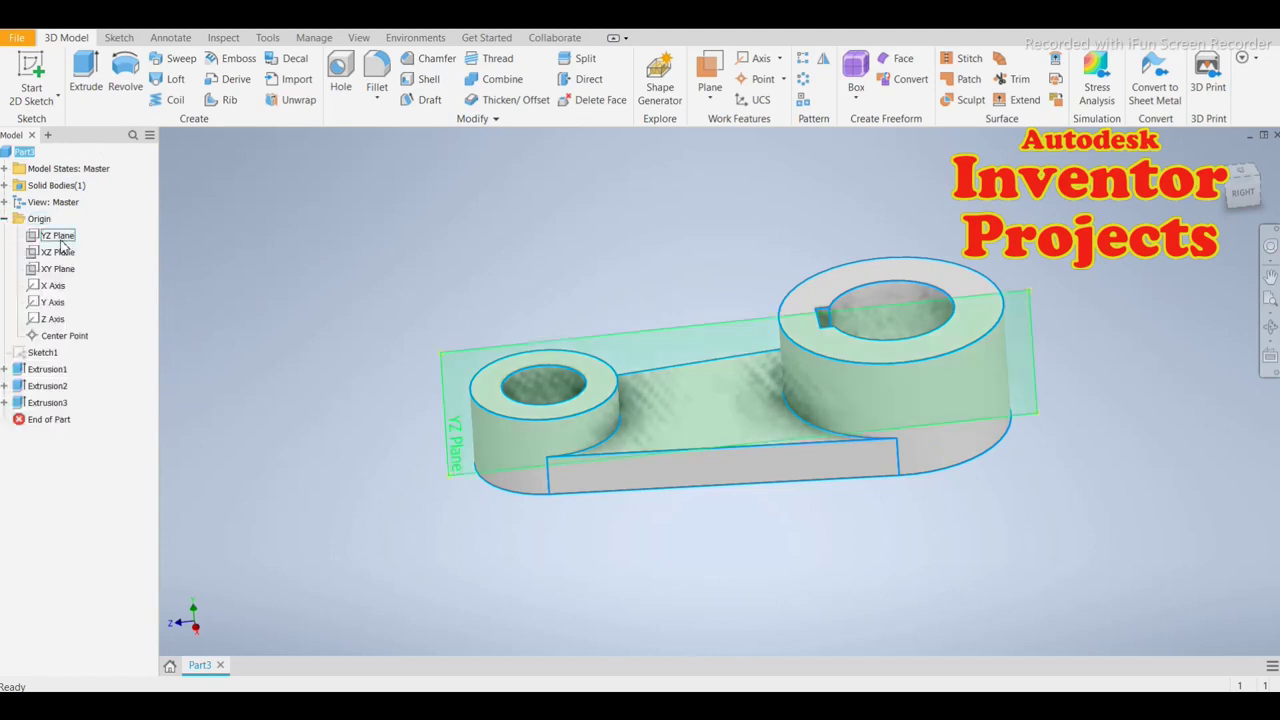
click(60, 240)
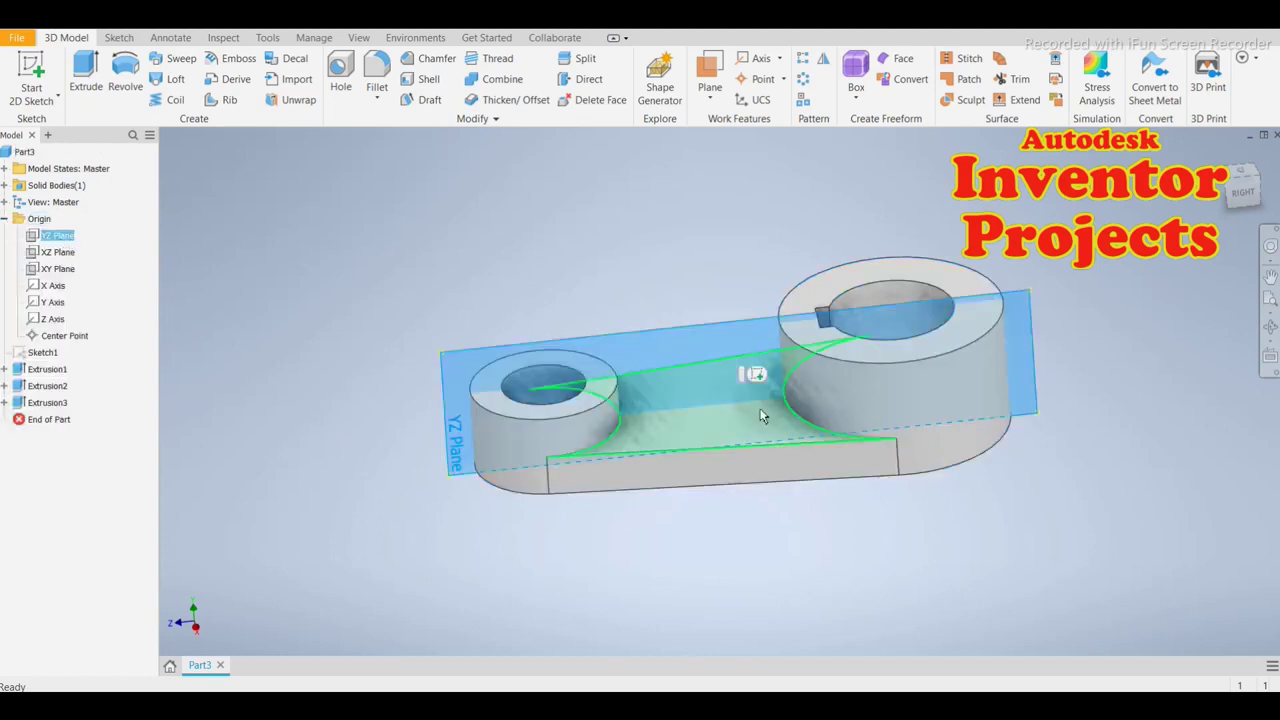
key(Page_Up)
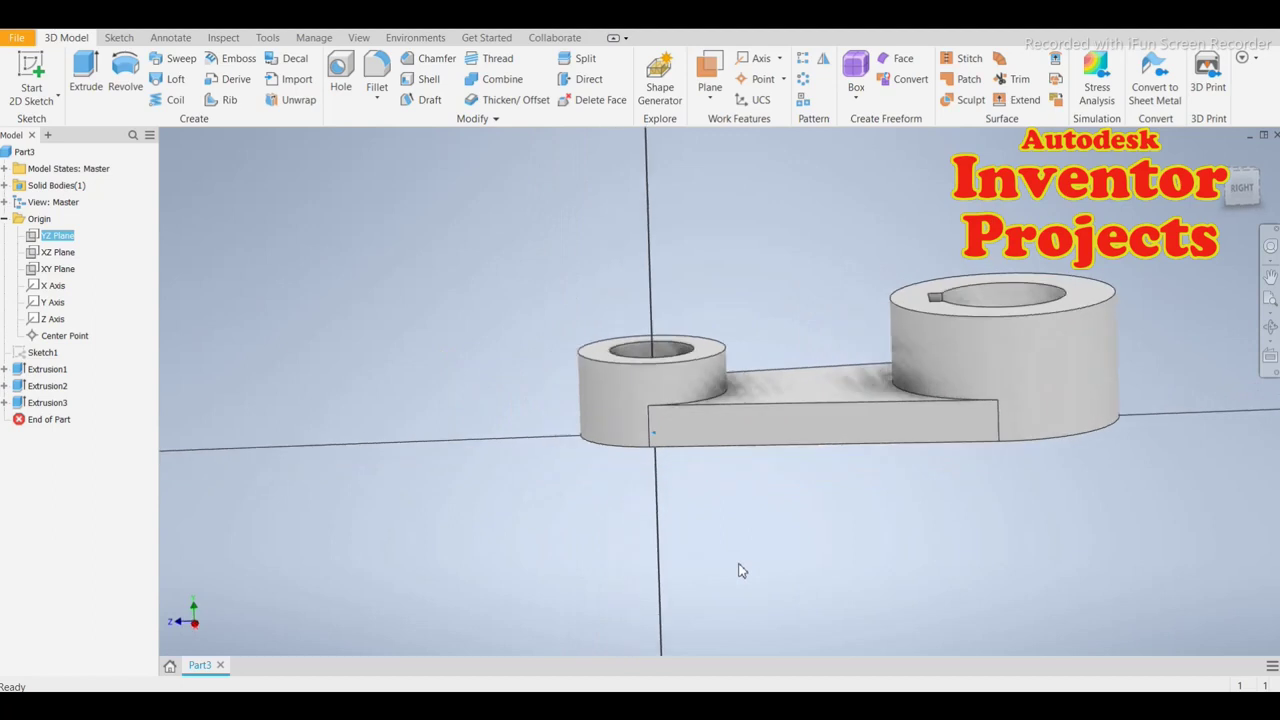
Start a new sketch on the YZ Plane and show the part sliced at the sketch plane
key(s)
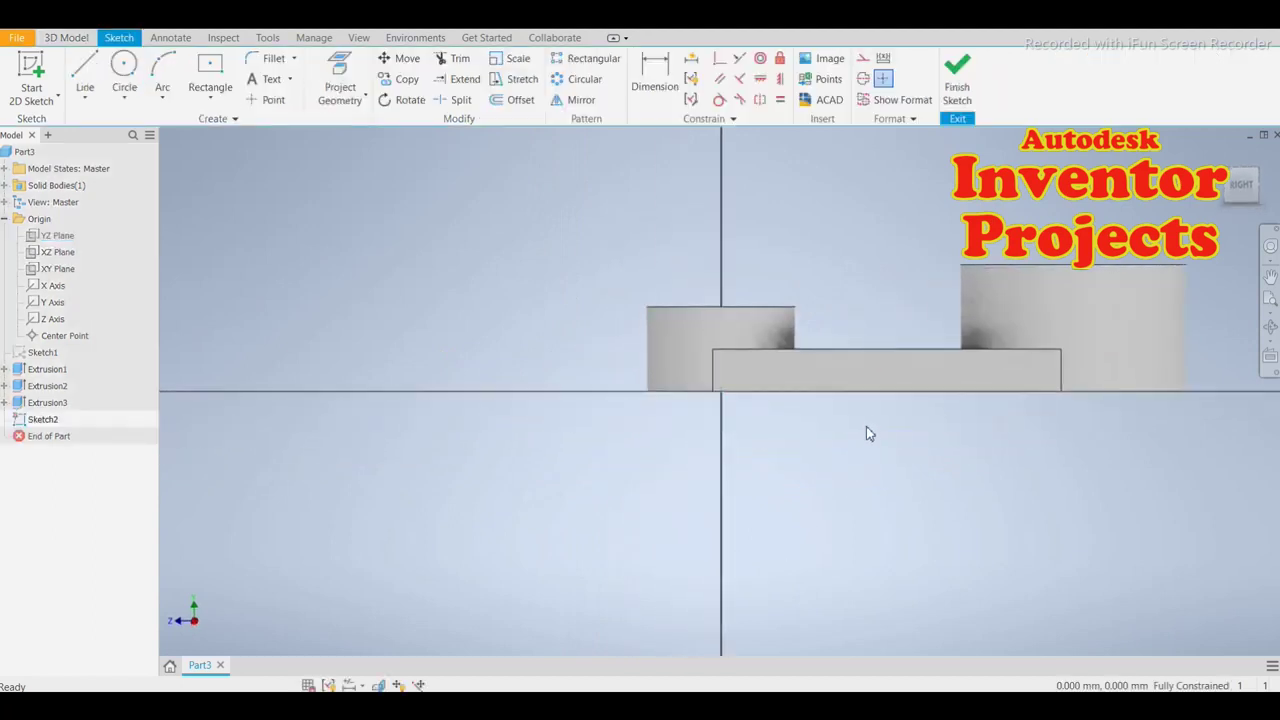
middle_drag(863, 437, 634, 537)
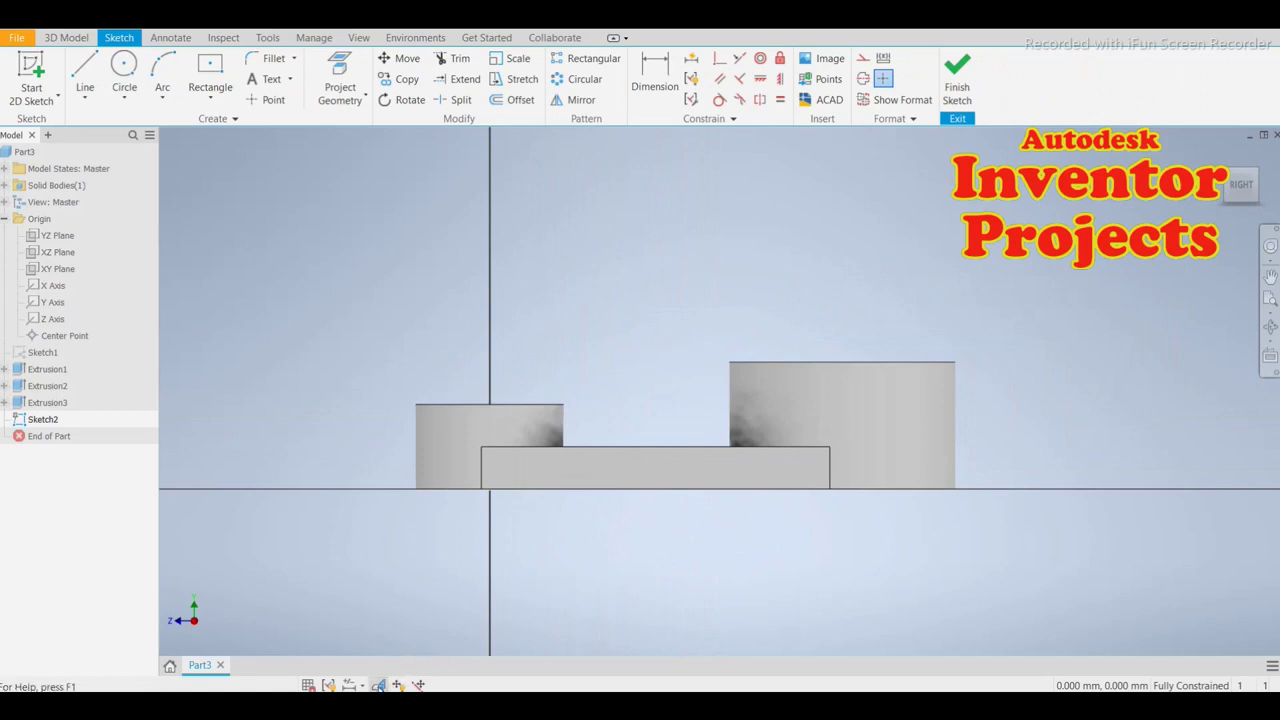
key(F7)
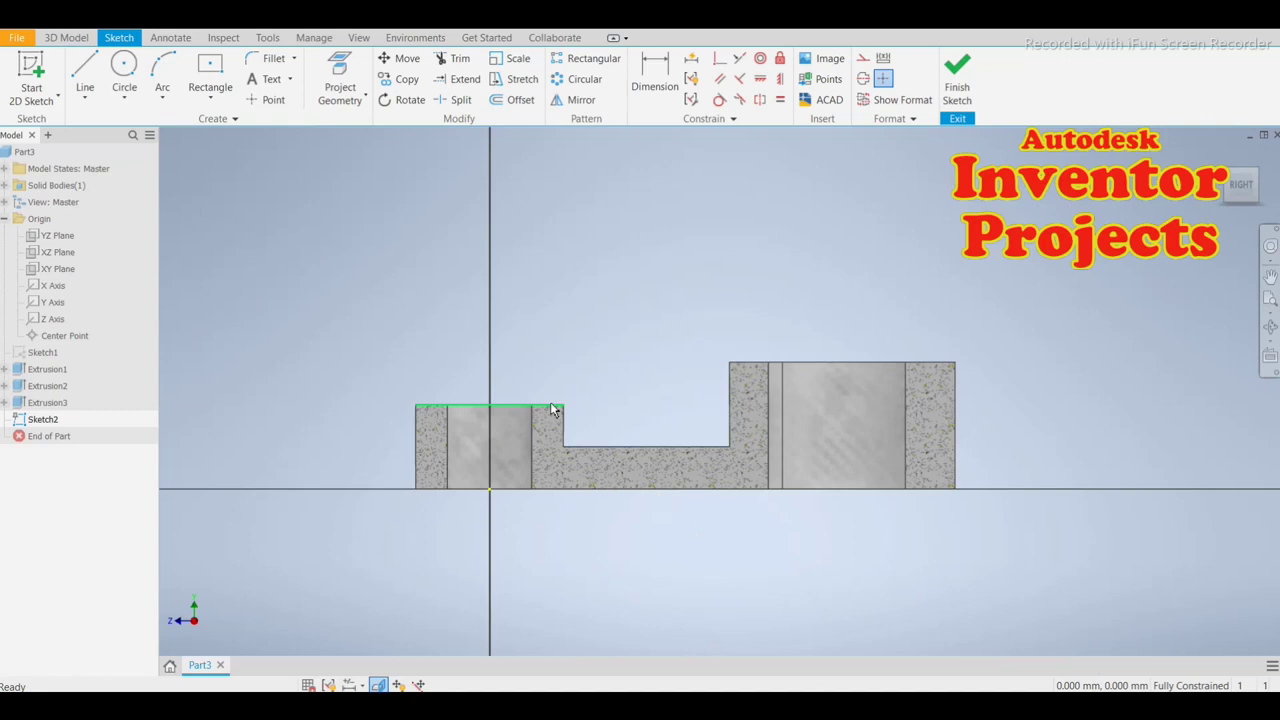
Draw an angled line from the small boss's top corner to the tall boss's top corner
click(85, 78)
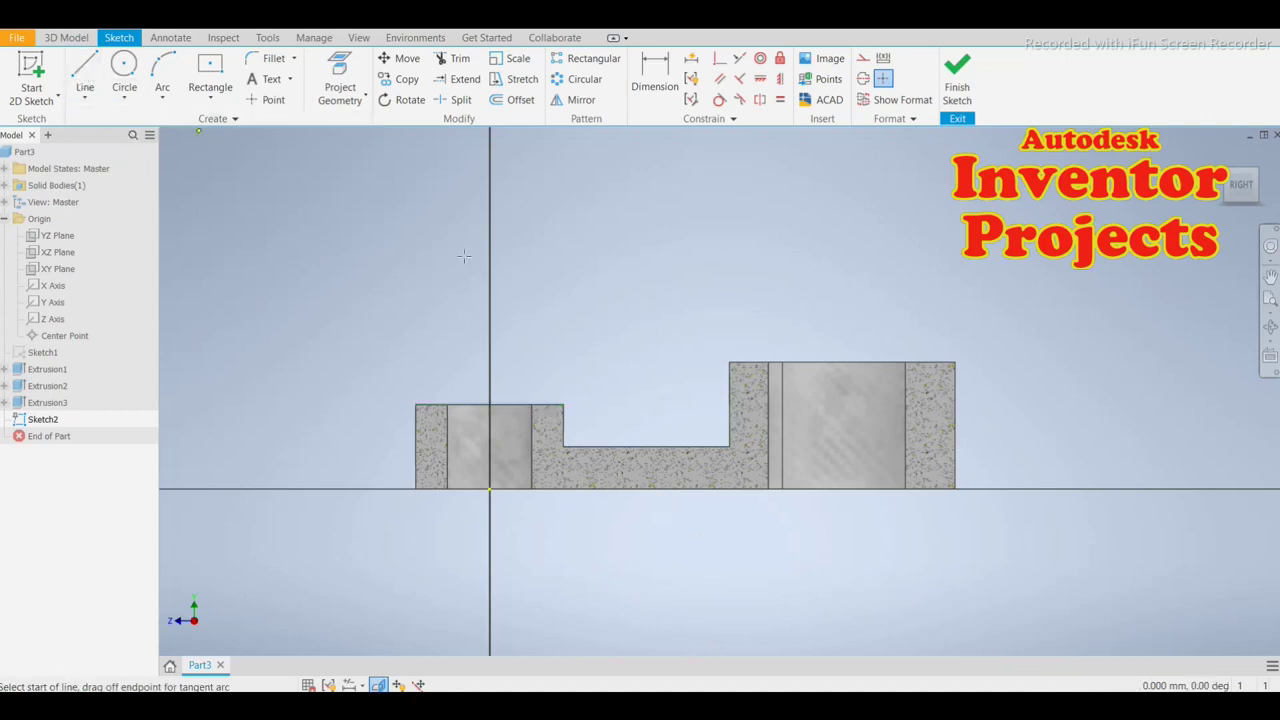
scroll(552, 402, down, 4)
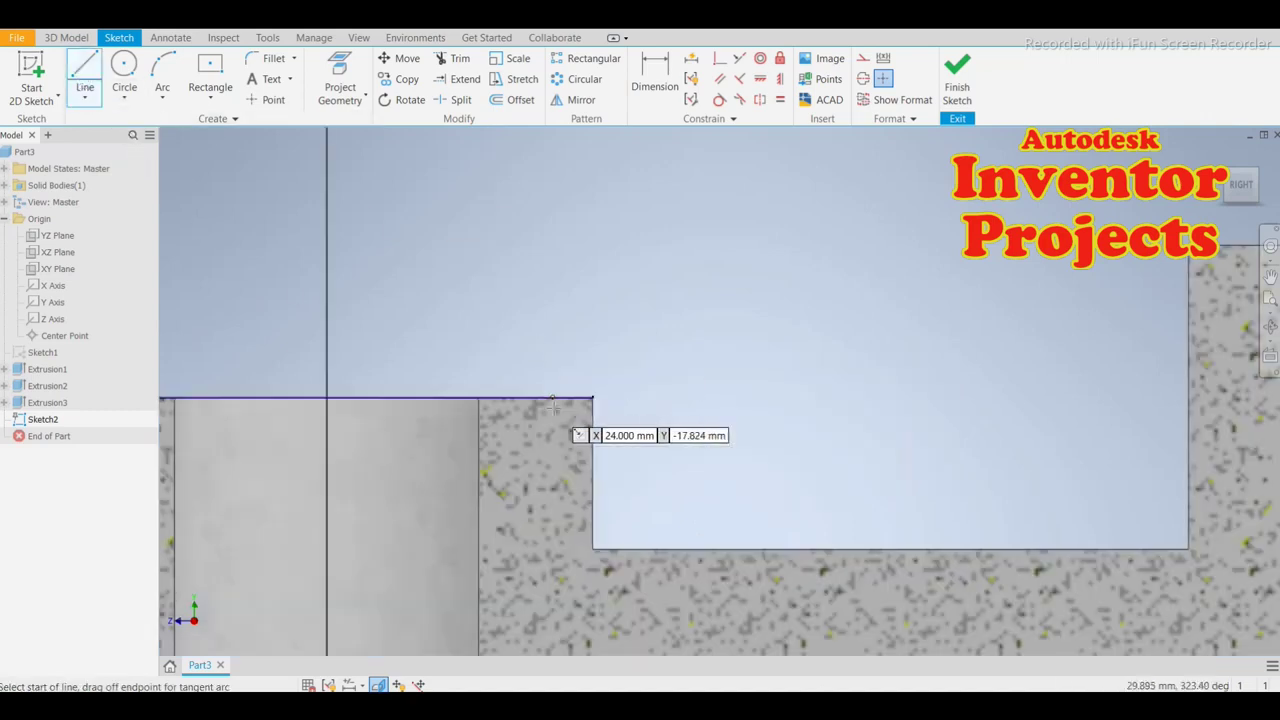
click(592, 398)
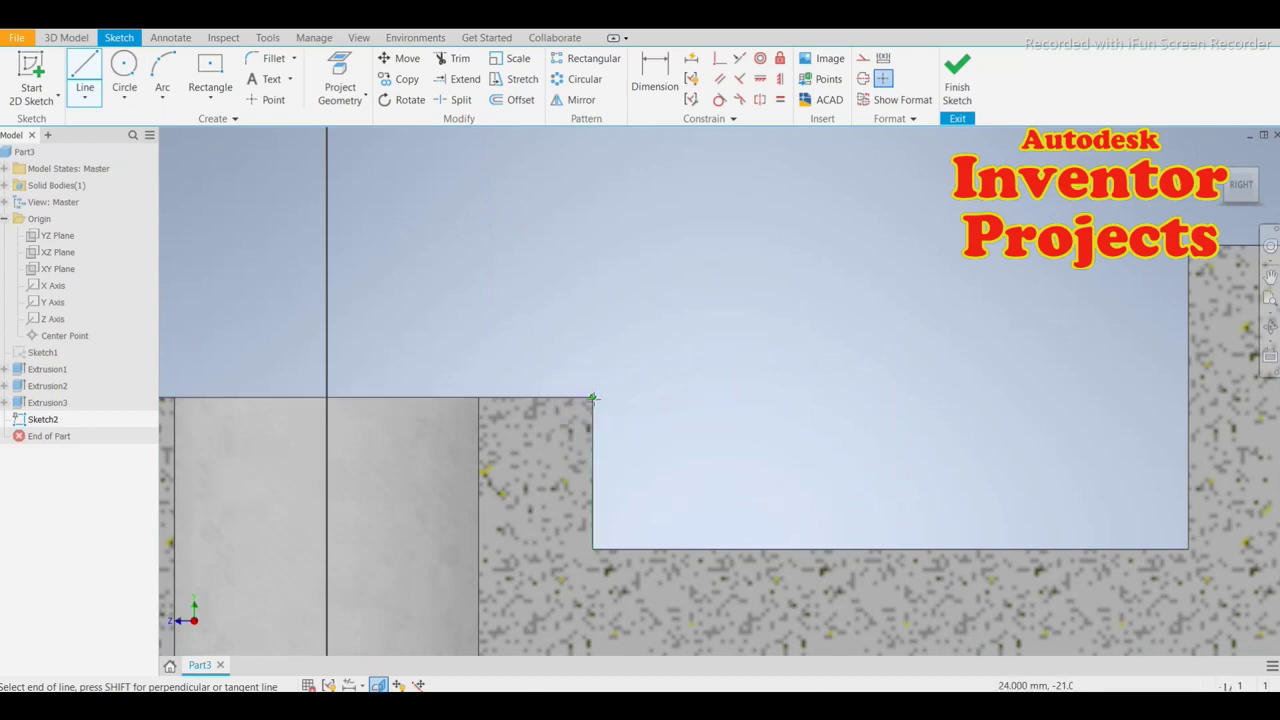
scroll(575, 446, up, 2)
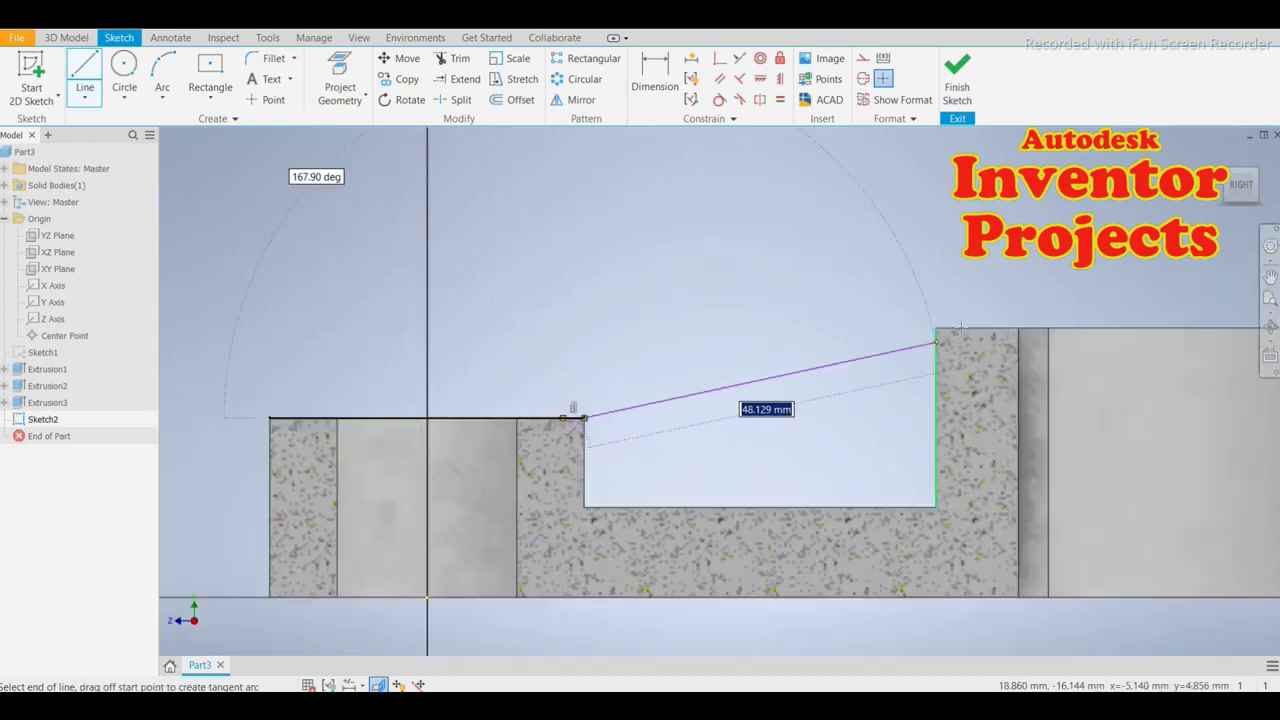
double_click(936, 328)
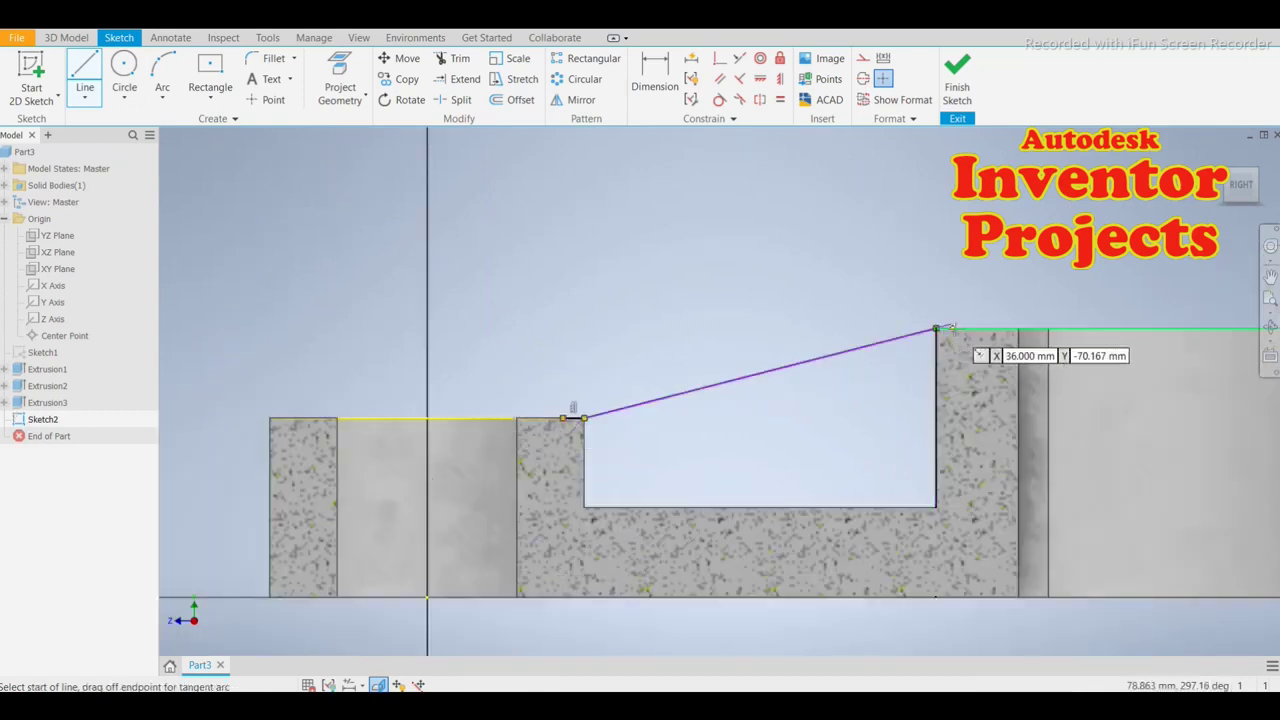
scroll(952, 325, down, 2)
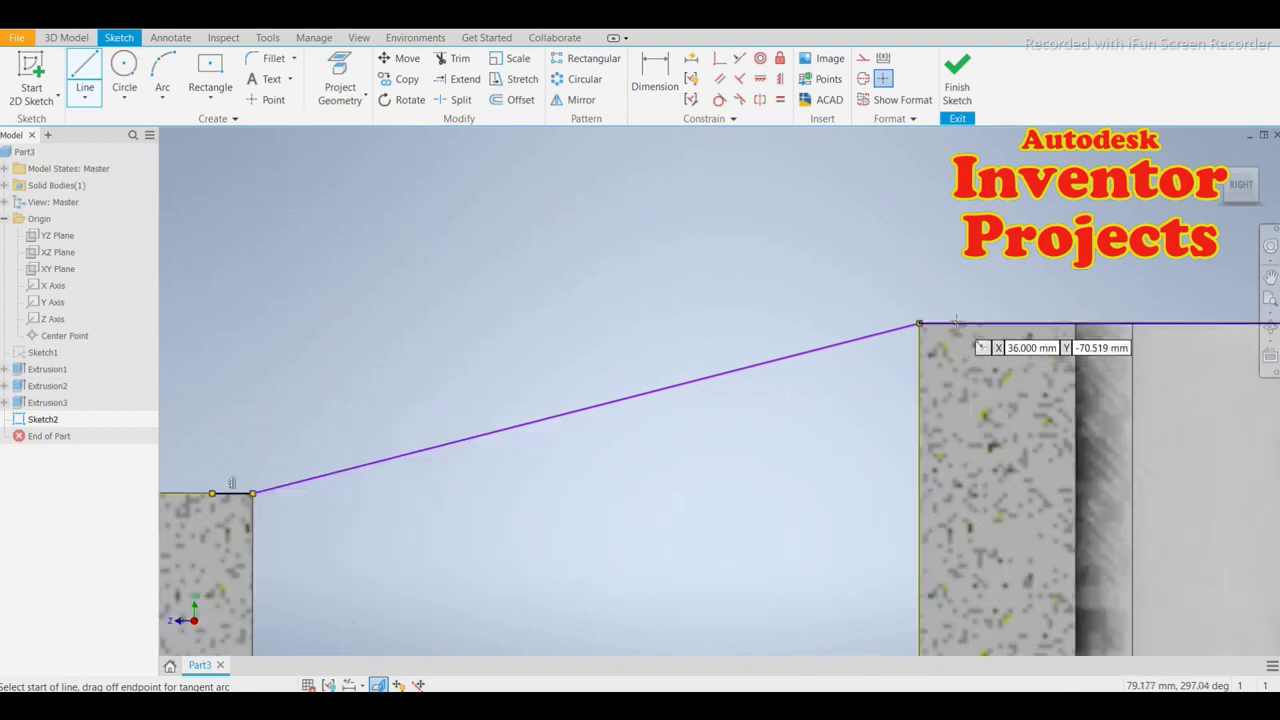
key(Escape)
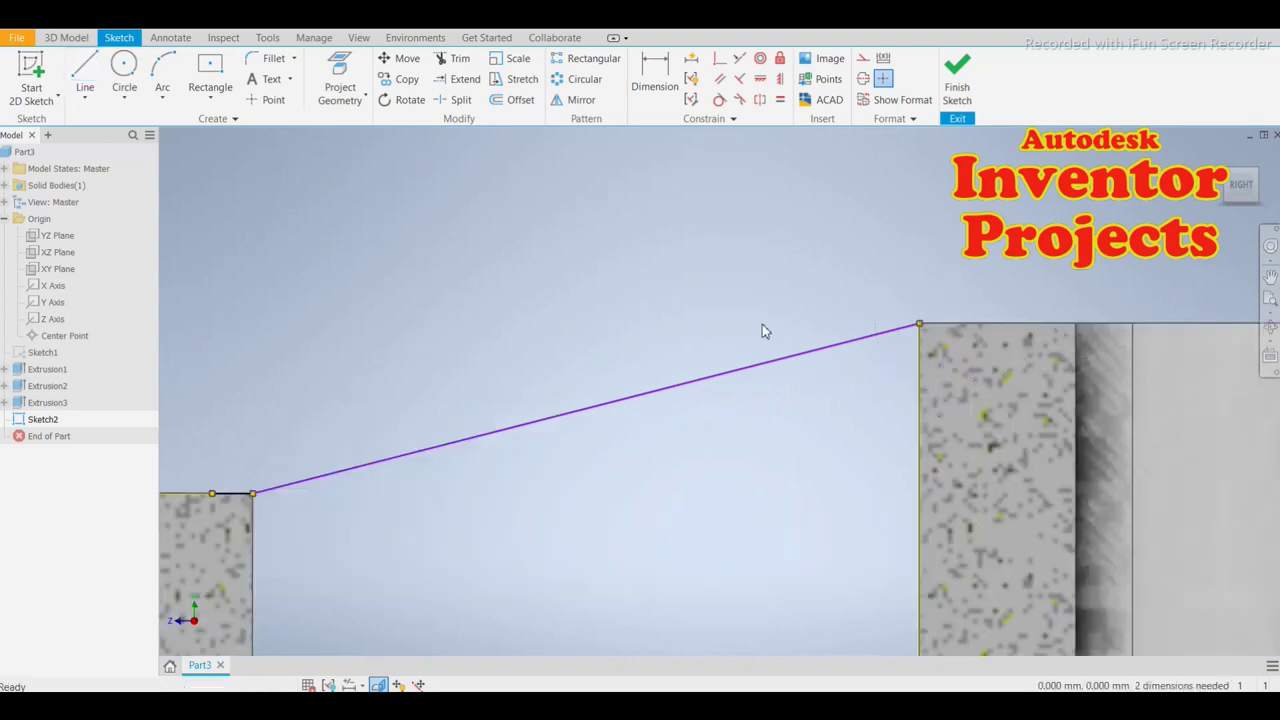
scroll(762, 331, up, 3)
Project the tall boss's inner vertical edge and the web's top edge, then finish the sketch
click(340, 80)
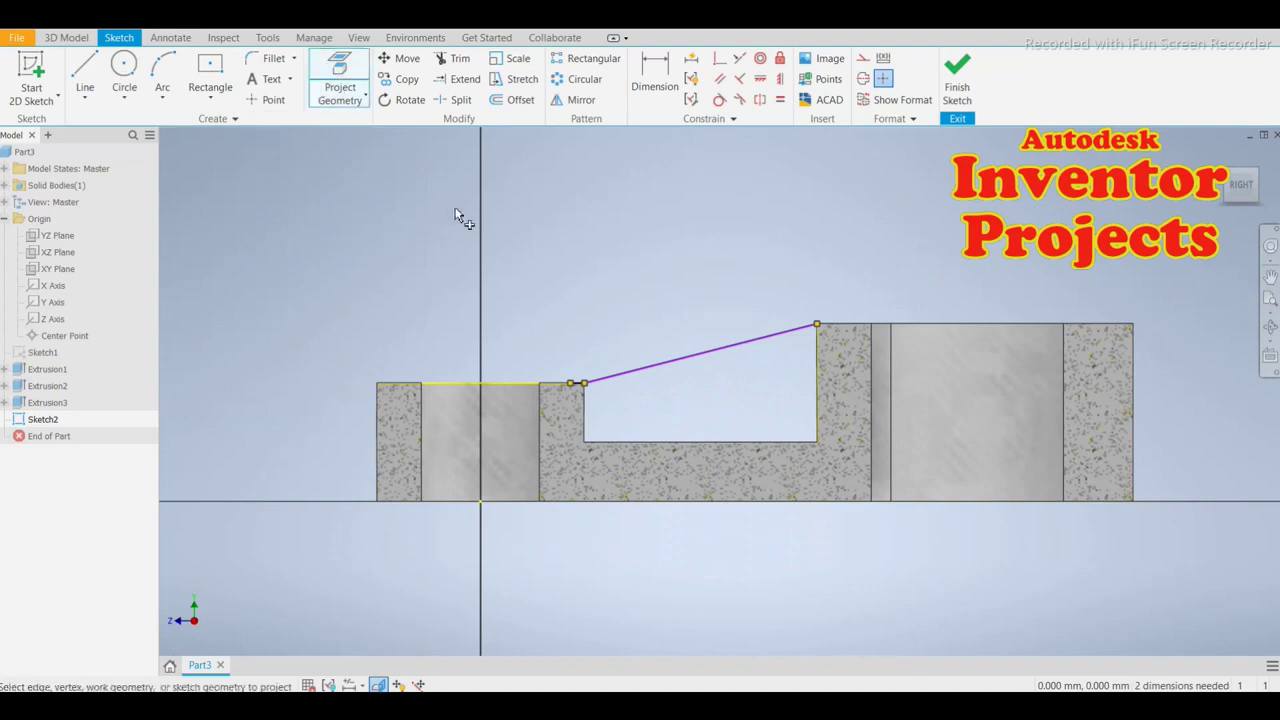
click(586, 433)
click(679, 441)
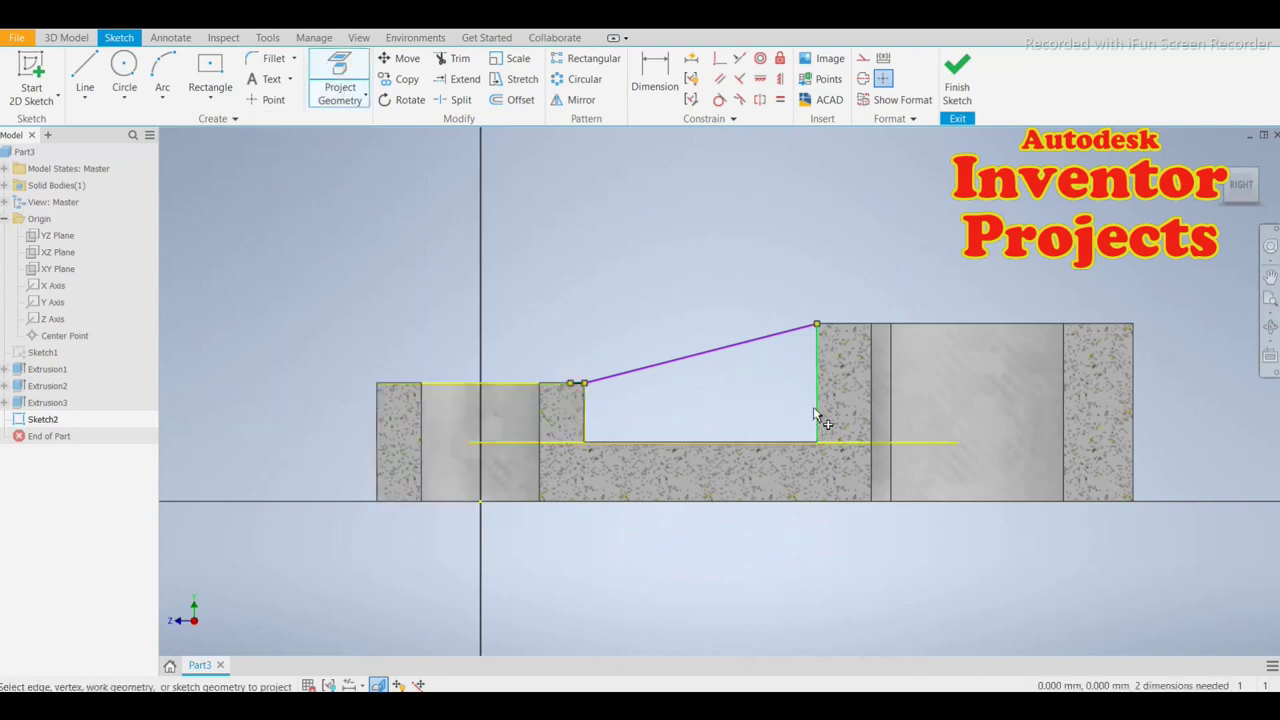
key(Escape)
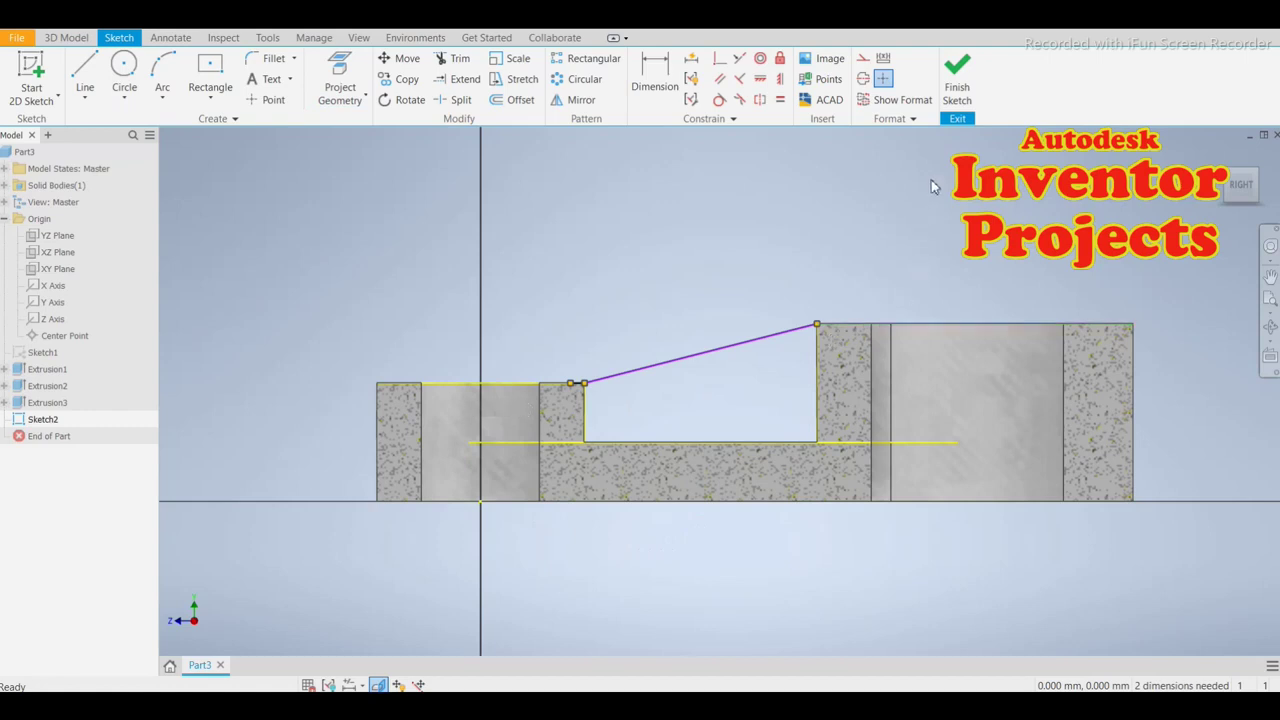
click(958, 90)
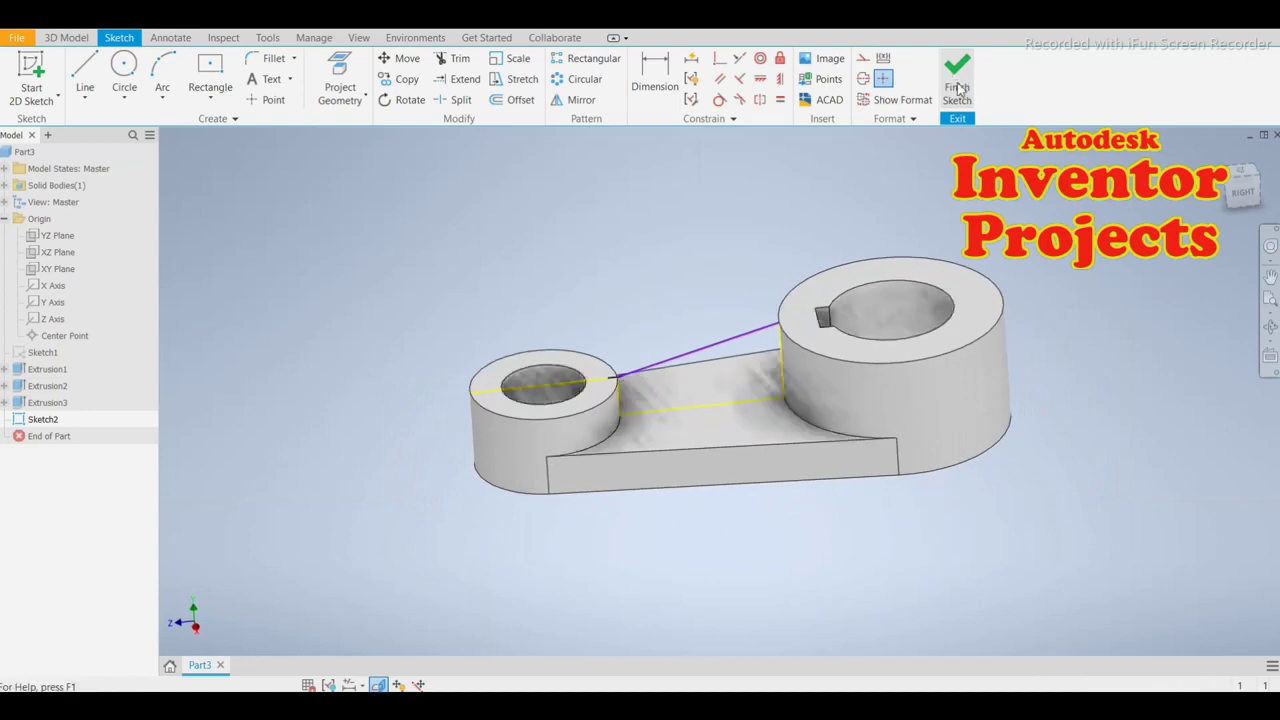
Set up a rib parallel to the sketch plane with the angled line as profile and 12 mm thickness
middle_drag(608, 290, 569, 371)
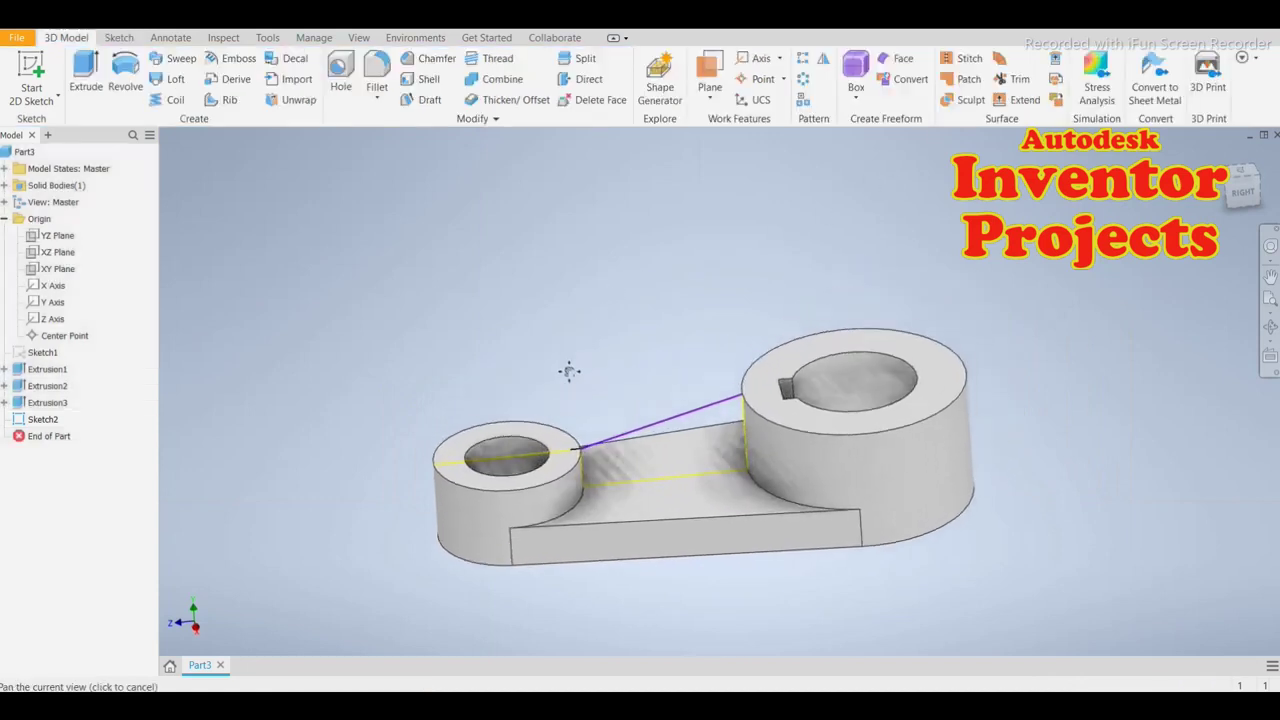
click(227, 102)
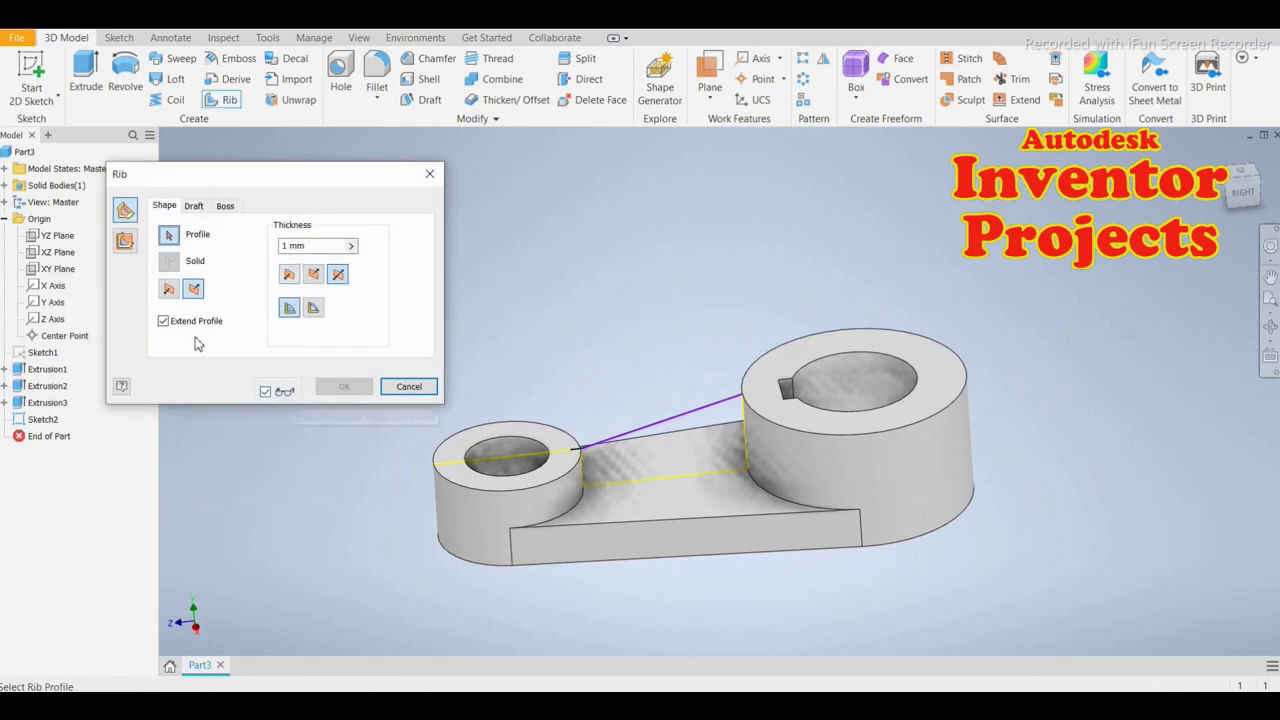
click(124, 242)
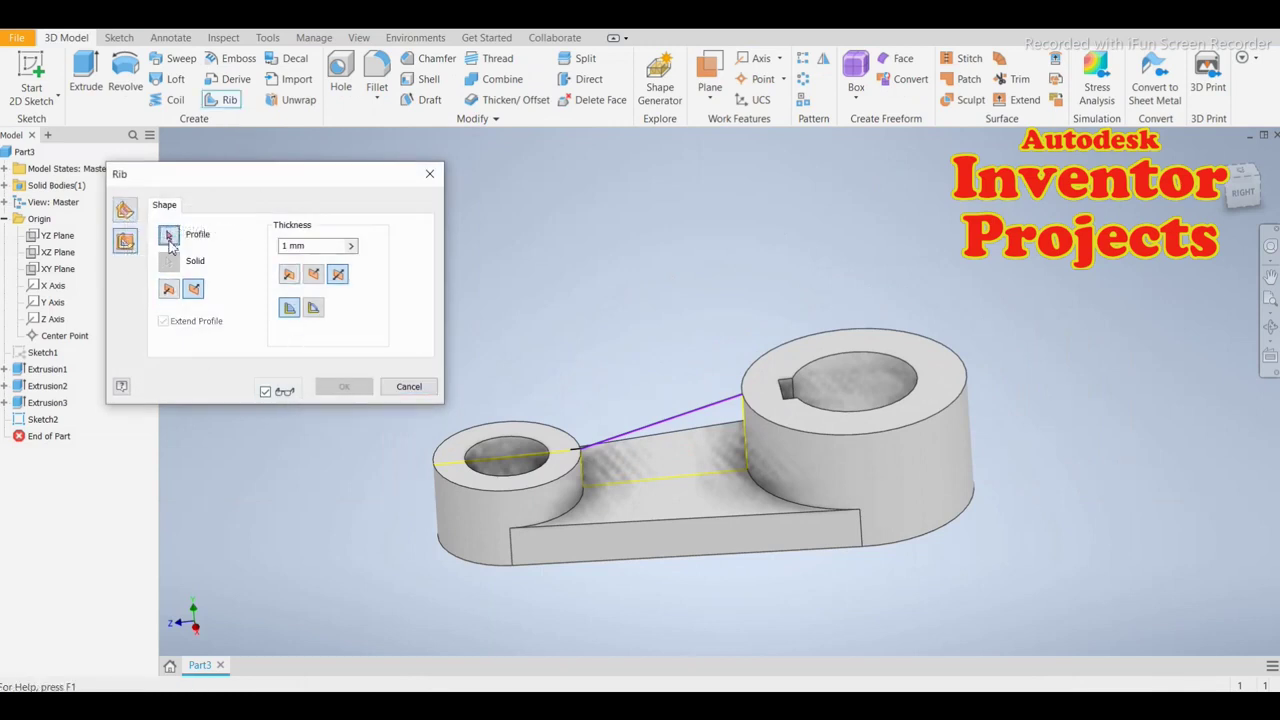
click(172, 289)
click(658, 424)
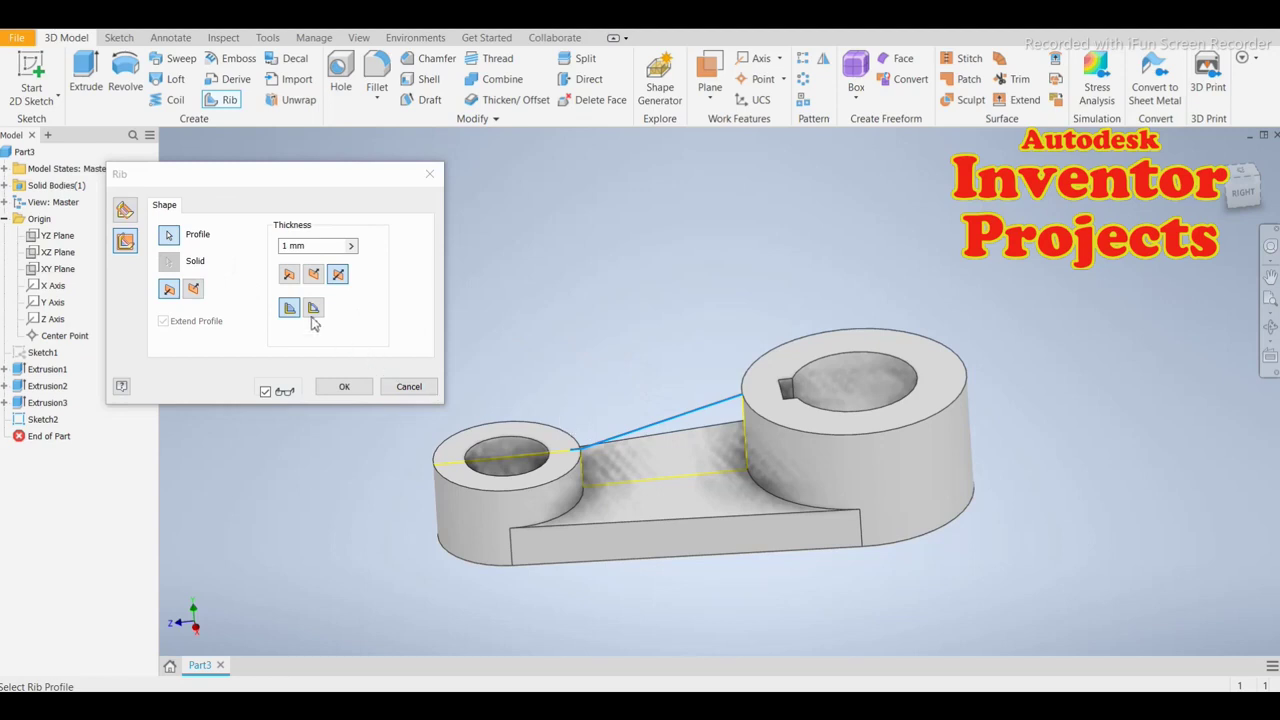
click(288, 247)
text(12)
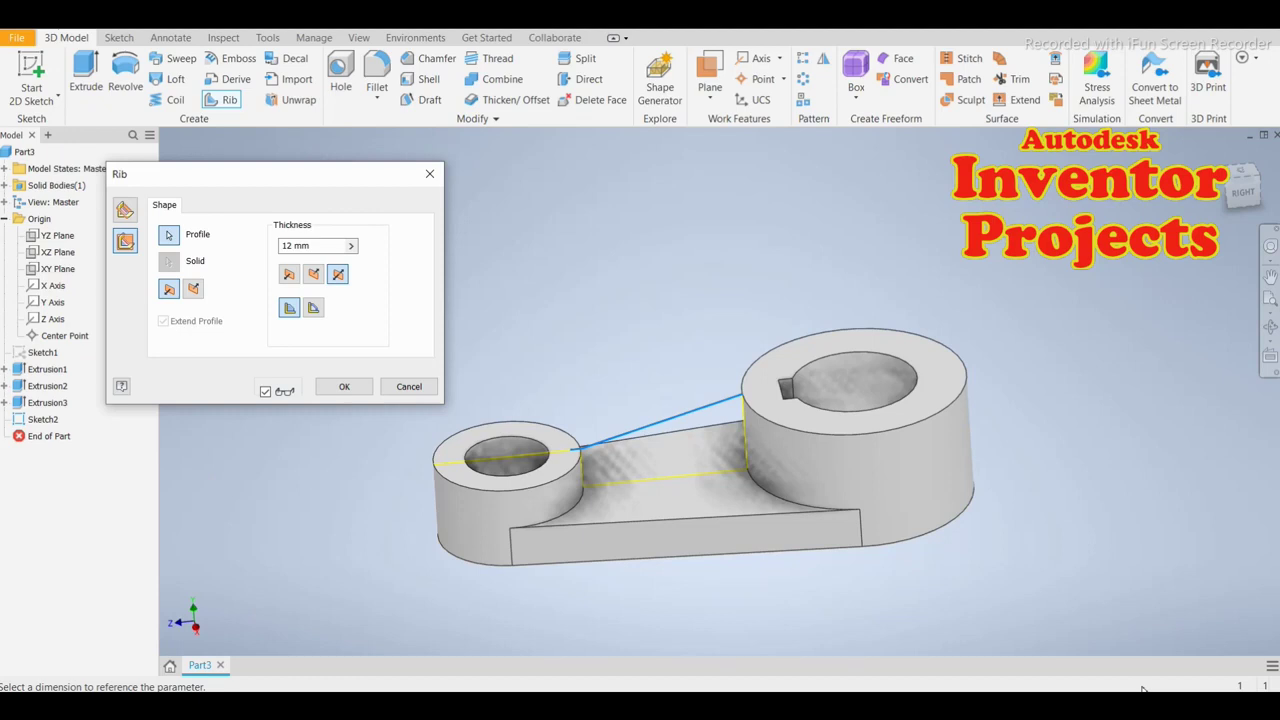
Orbit and zoom the part to check the rib line from a higher angle
mouse_move(640, 512)
shift+middle_down()
mouse_move(652, 497)
mouse_move(630, 499)
shift+middle_up()
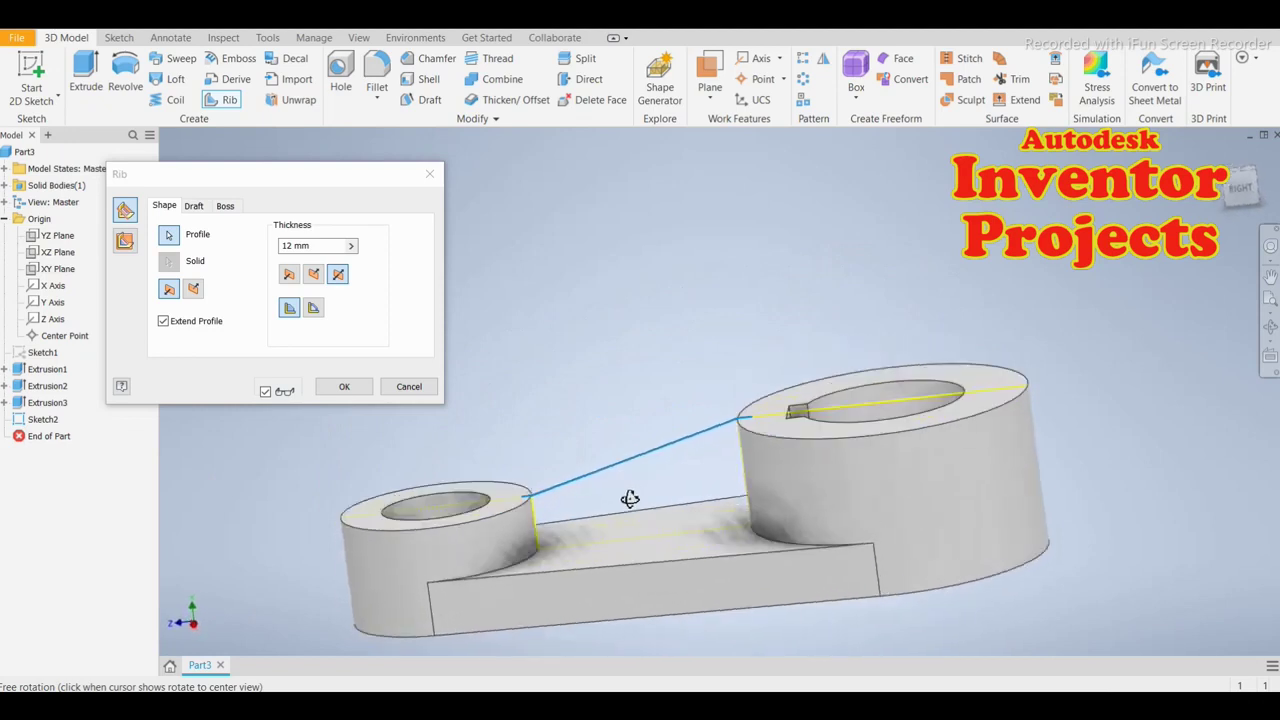
scroll(543, 508, up, 2)
scroll(543, 508, up, 2)
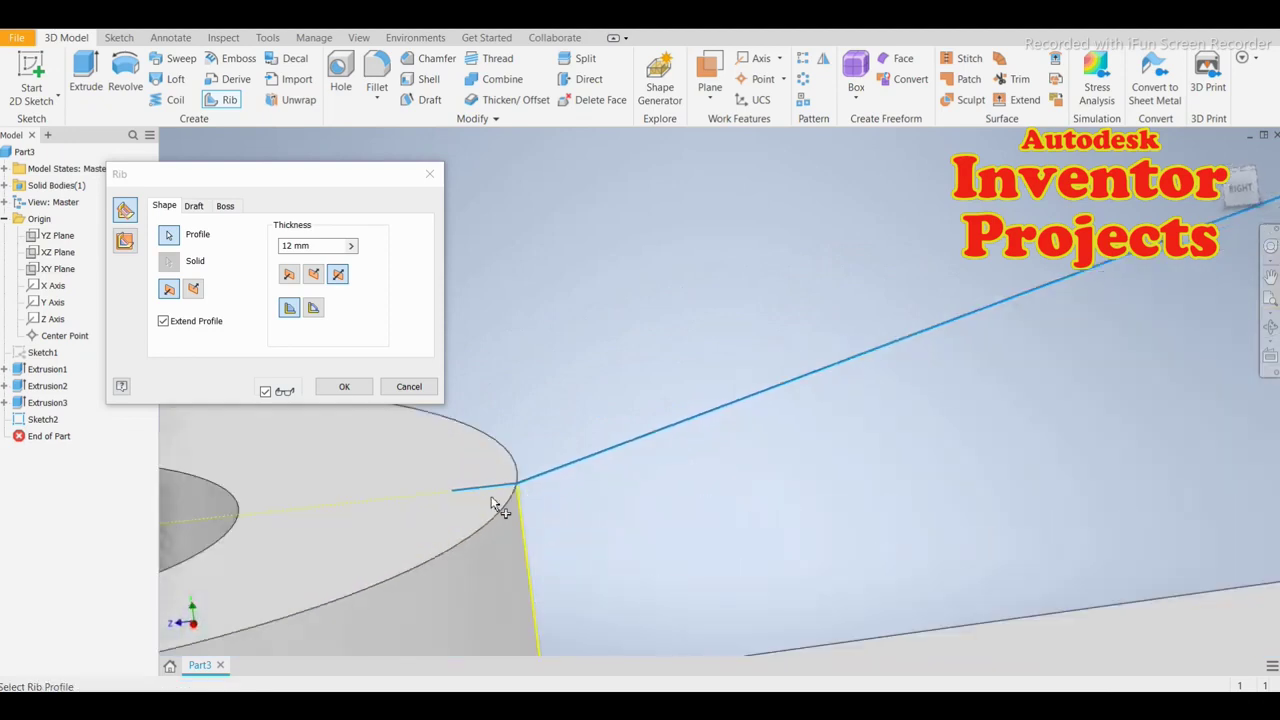
scroll(467, 497, down, 2)
scroll(560, 478, down, 3)
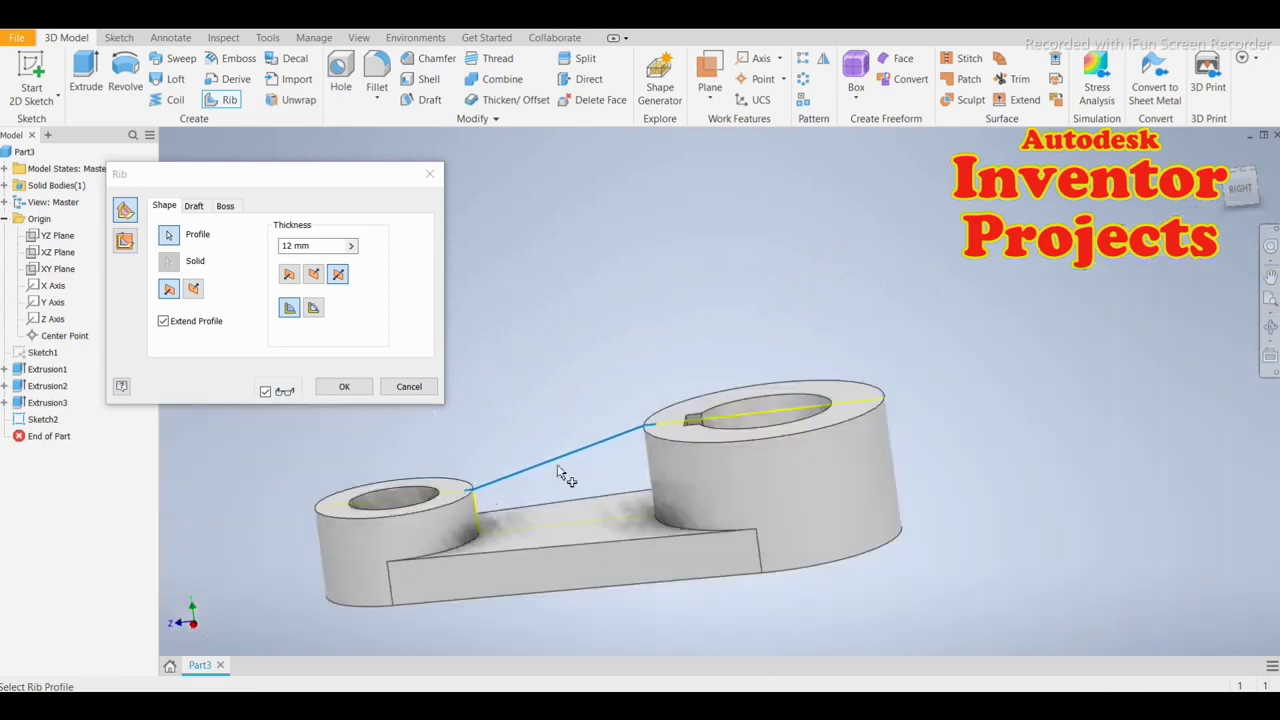
scroll(660, 428, up, 4)
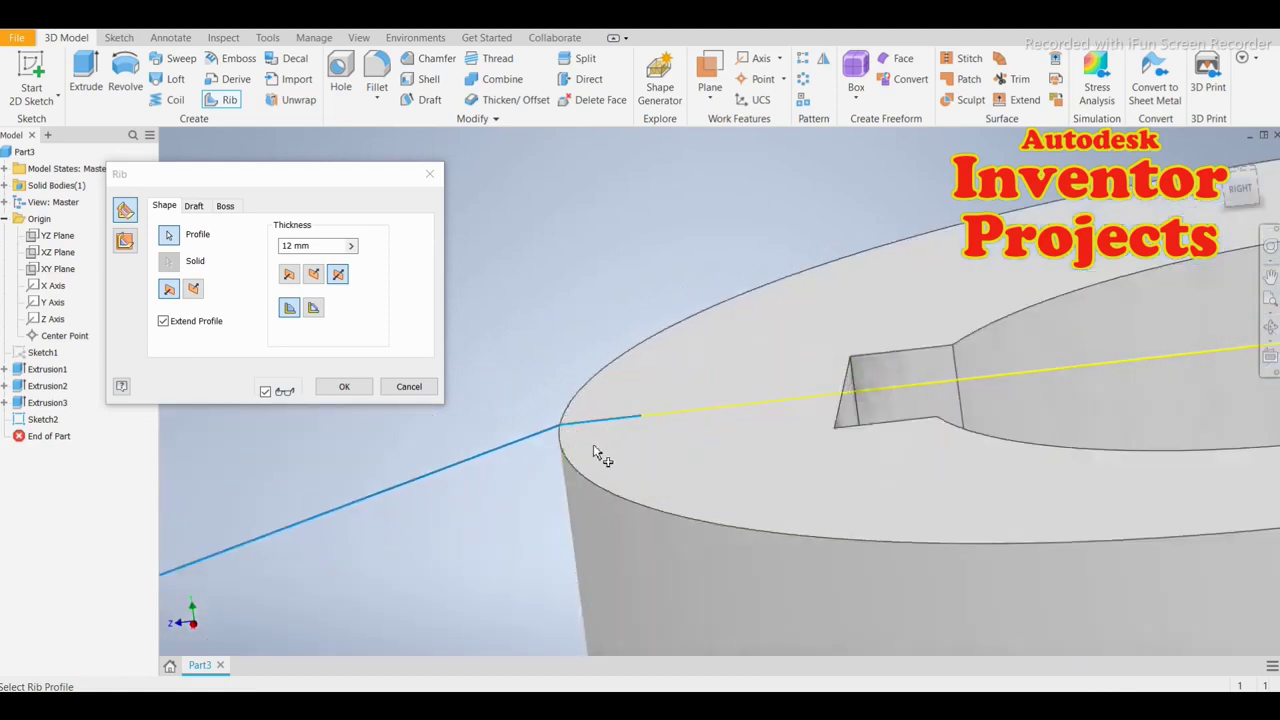
scroll(618, 458, down, 3)
scroll(620, 470, down, 2)
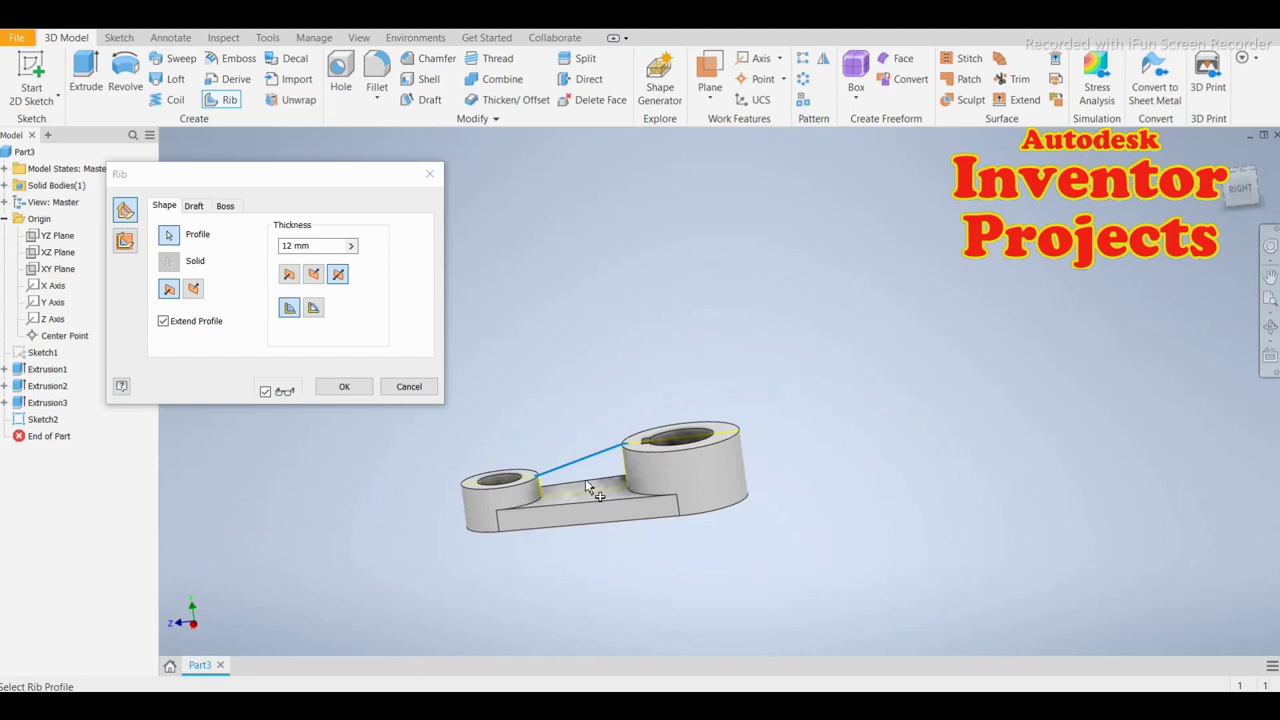
shift+middle_drag(625, 500, 355, 453)
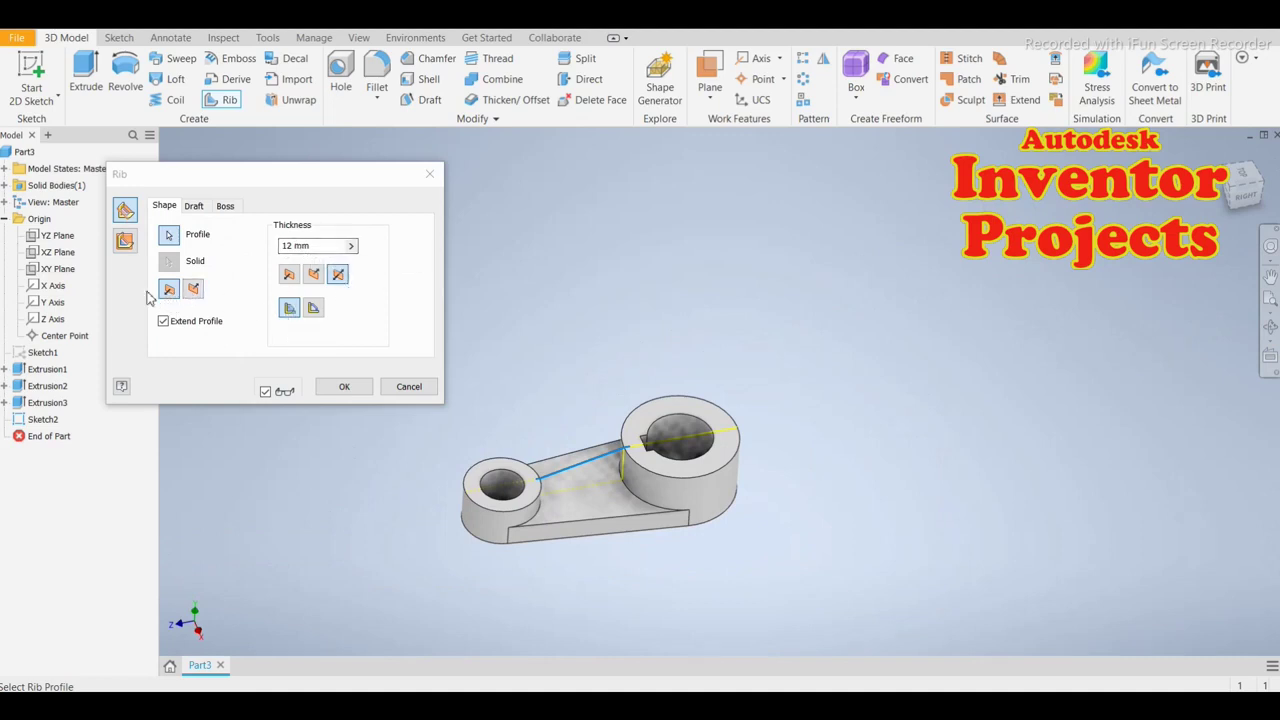
Reapply Parallel to Sketch Plane and confirm the 12 mm rib
click(121, 245)
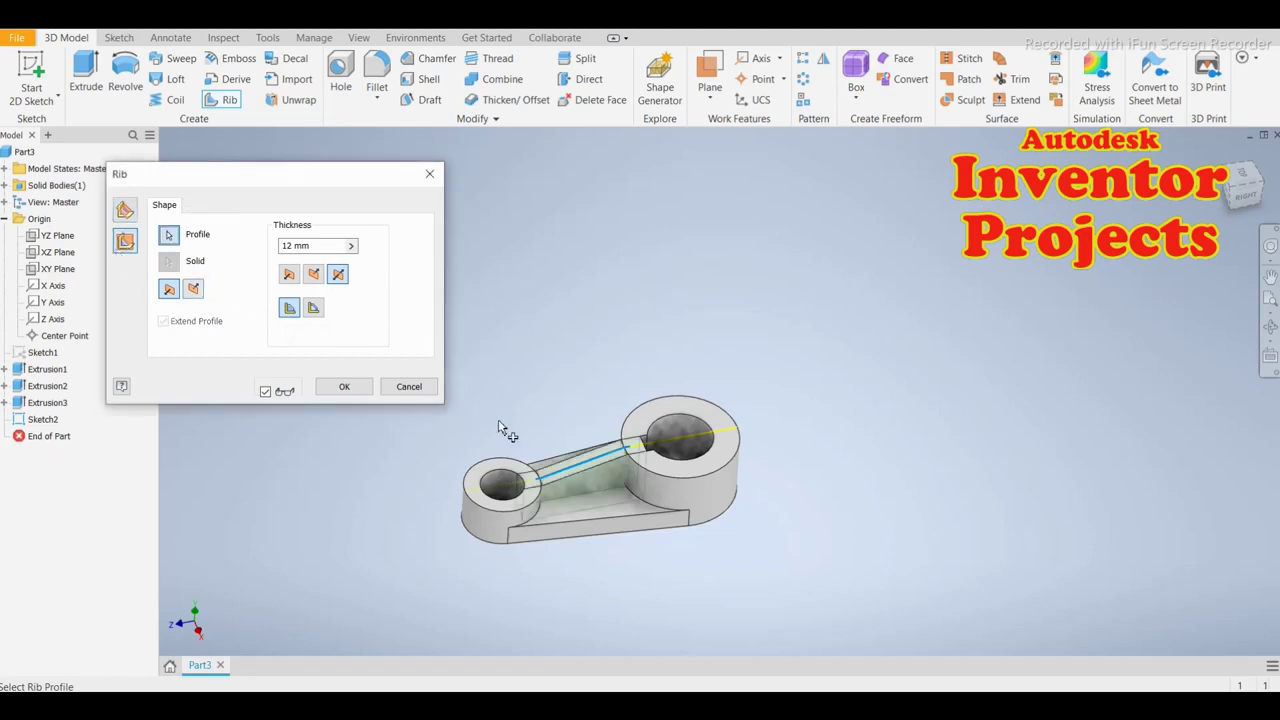
scroll(556, 500, up, 3)
middle_drag(600, 507, 705, 500)
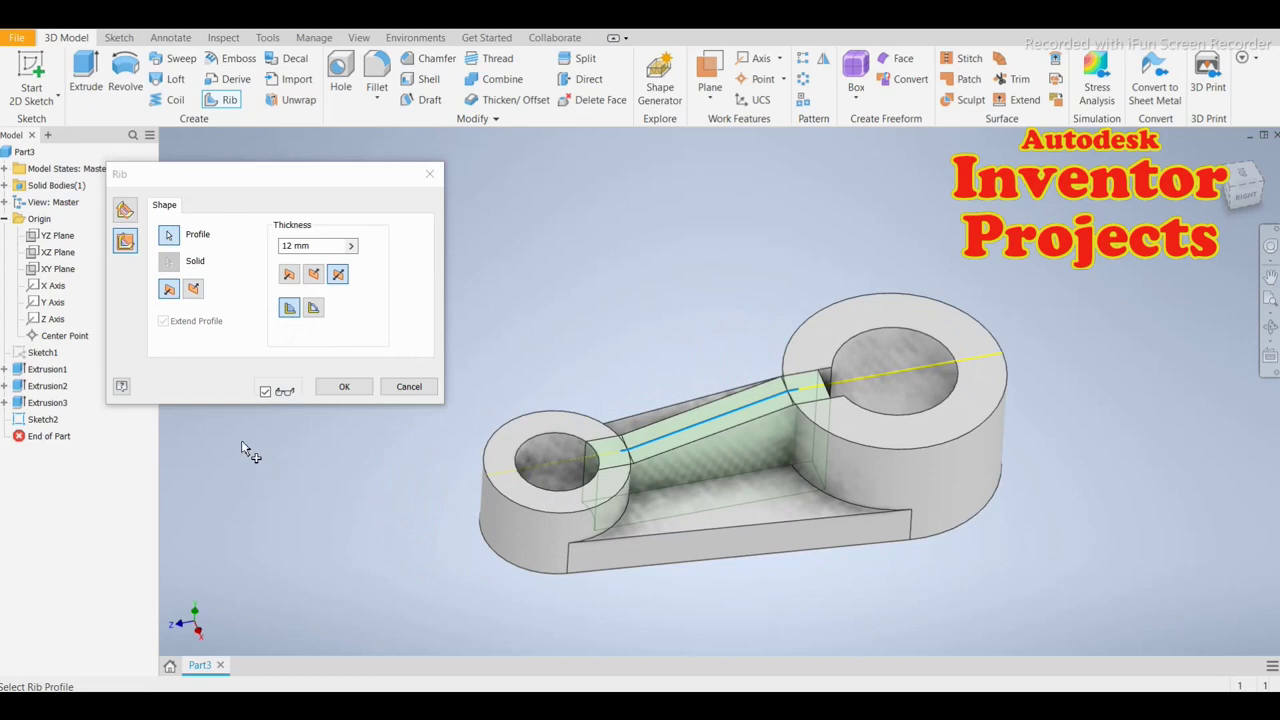
click(344, 386)
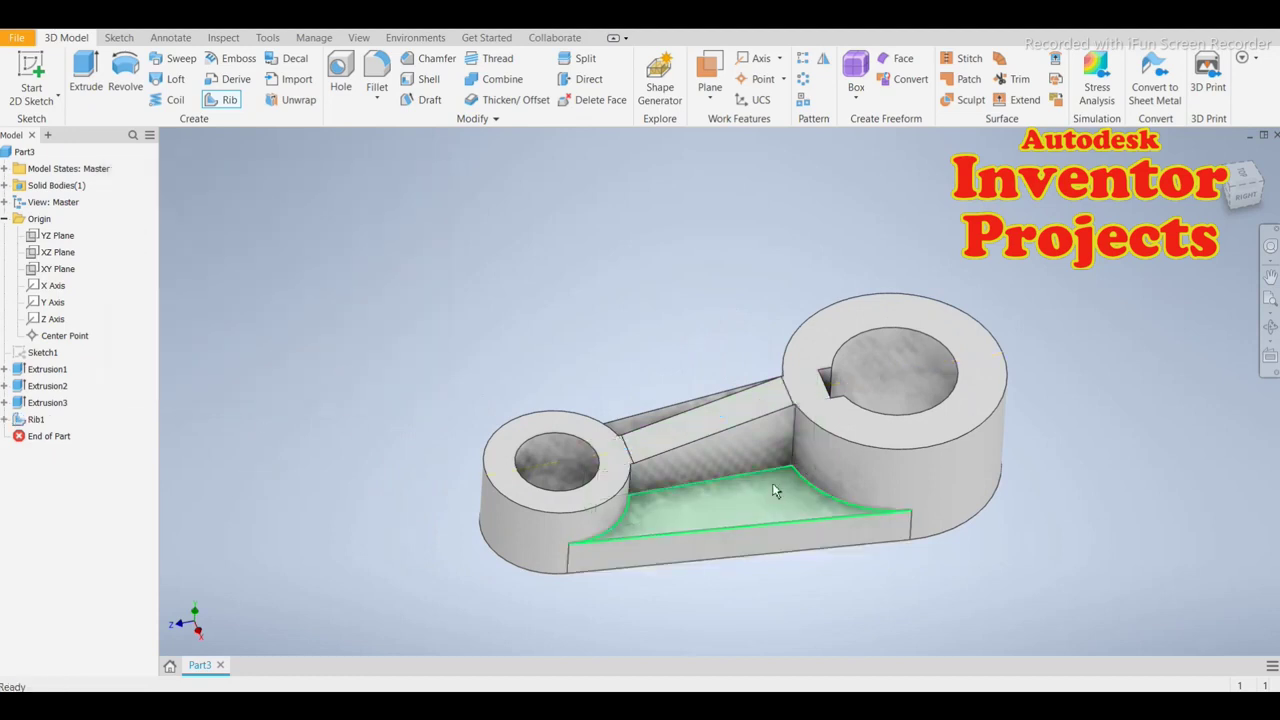
Zoom and orbit to inspect Rib1 joining the two bosses along the web
scroll(772, 482, up, 4)
scroll(770, 485, down, 2)
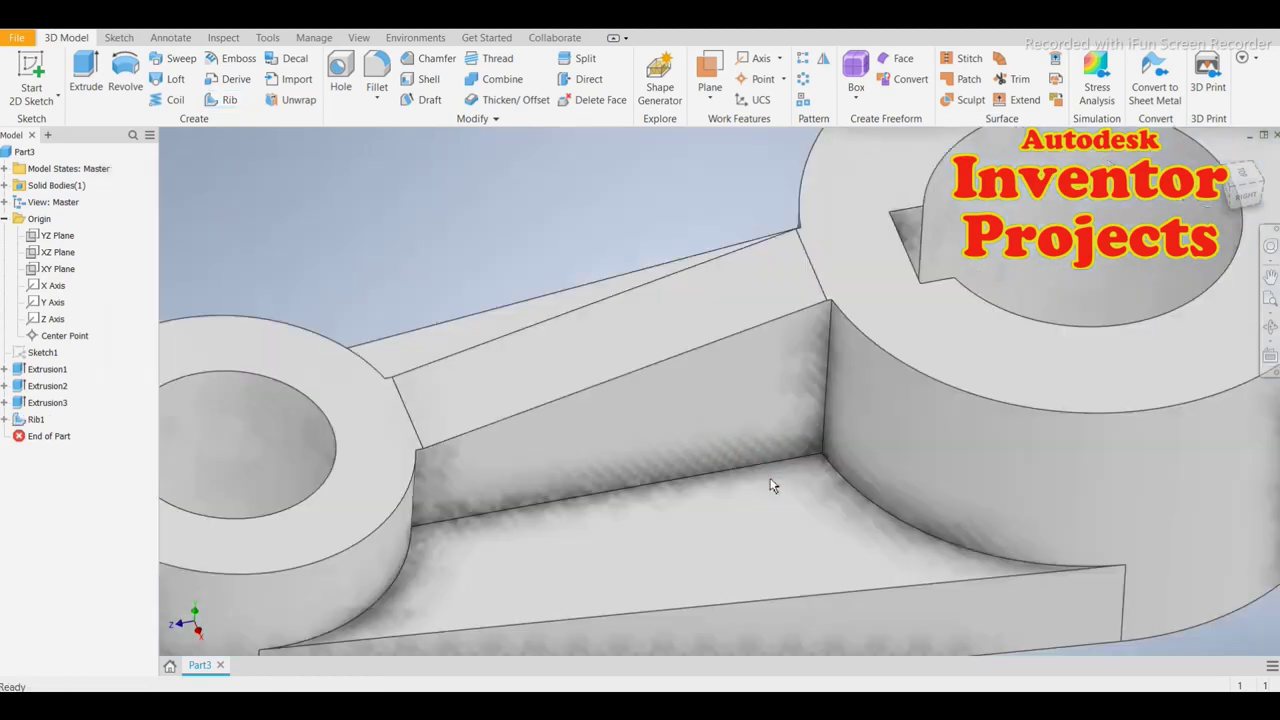
scroll(772, 486, down, 3)
mouse_move(714, 491)
shift+middle_down()
mouse_move(749, 560)
mouse_move(746, 511)
mouse_move(634, 454)
mouse_move(746, 476)
mouse_move(726, 451)
mouse_move(723, 477)
mouse_move(686, 380)
mouse_move(698, 451)
mouse_move(689, 410)
shift+middle_up()
Select Part3 and give it the orange Metal 1600F Hot appearance
click(25, 152)
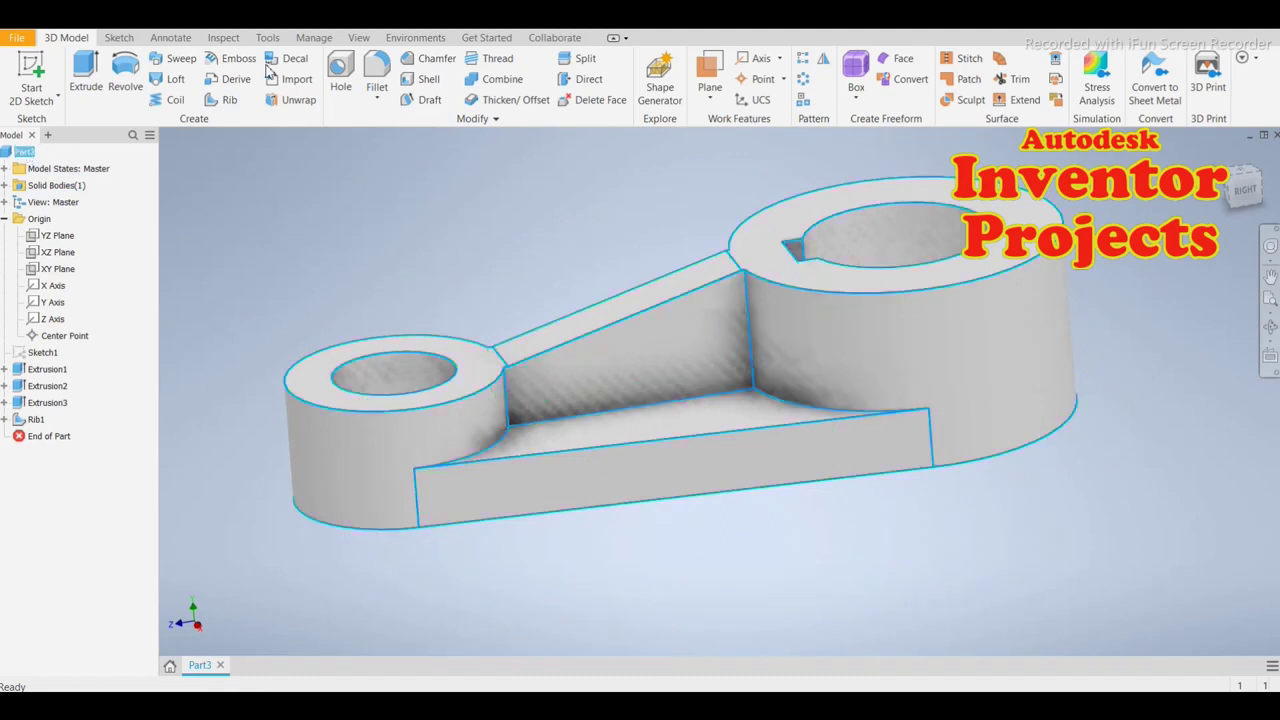
click(413, 25)
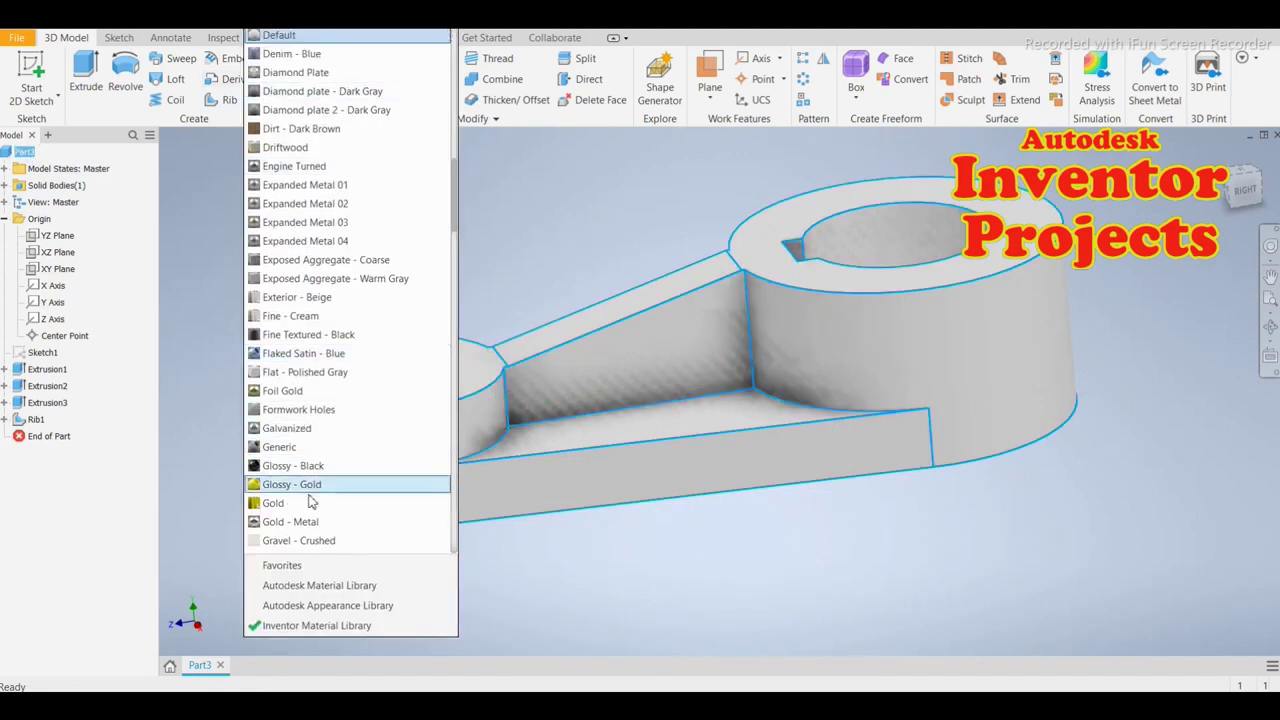
scroll(310, 502, down, 3)
scroll(310, 502, down, 1)
scroll(310, 503, down, 3)
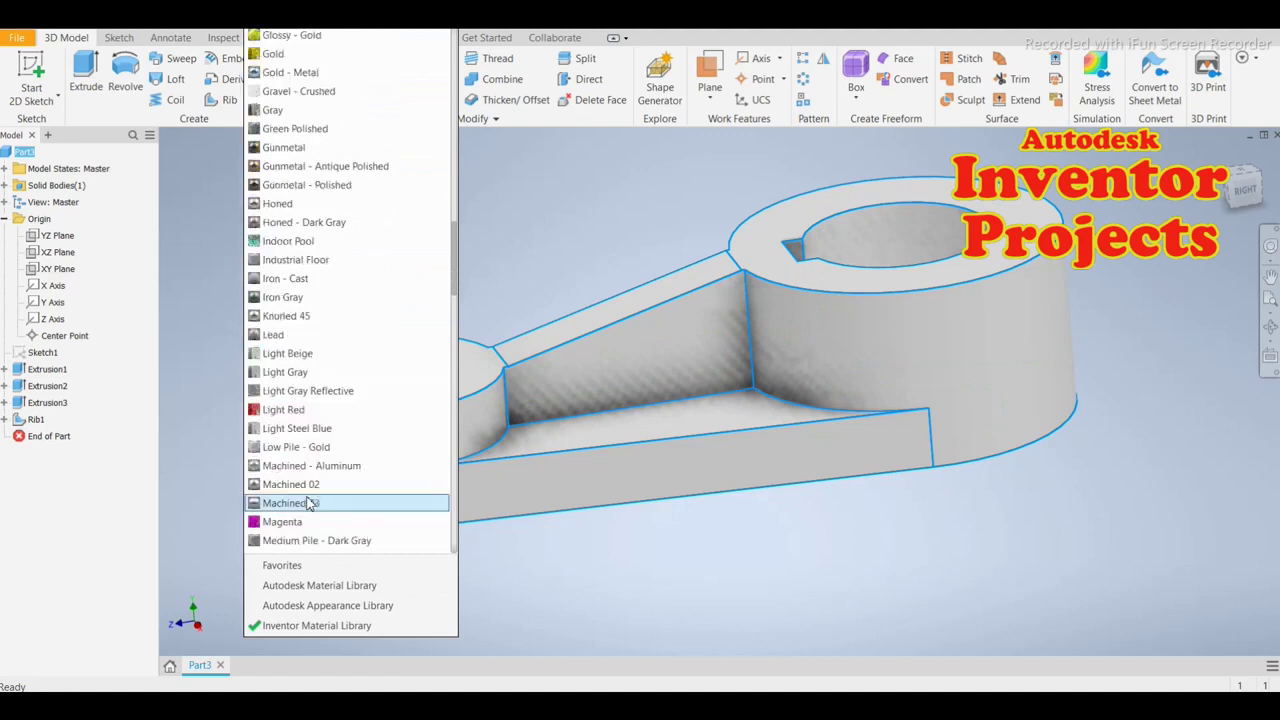
scroll(310, 504, down, 3)
scroll(310, 503, down, 2)
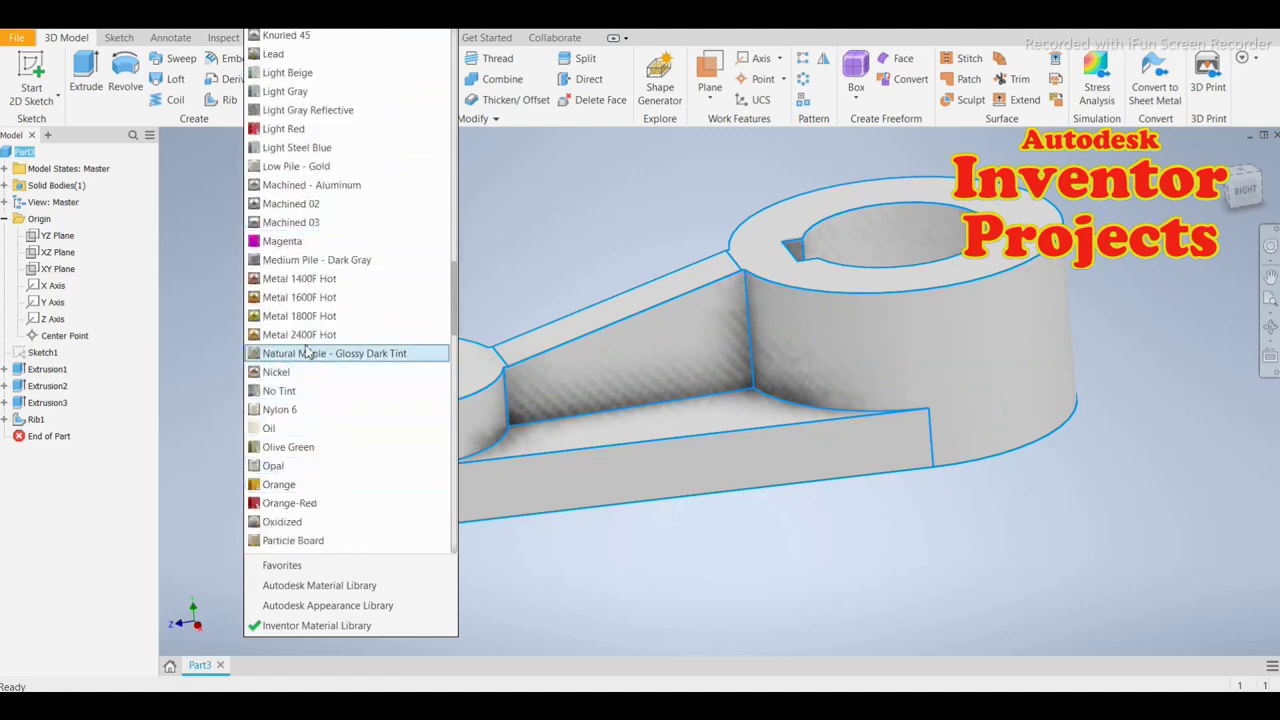
click(304, 300)
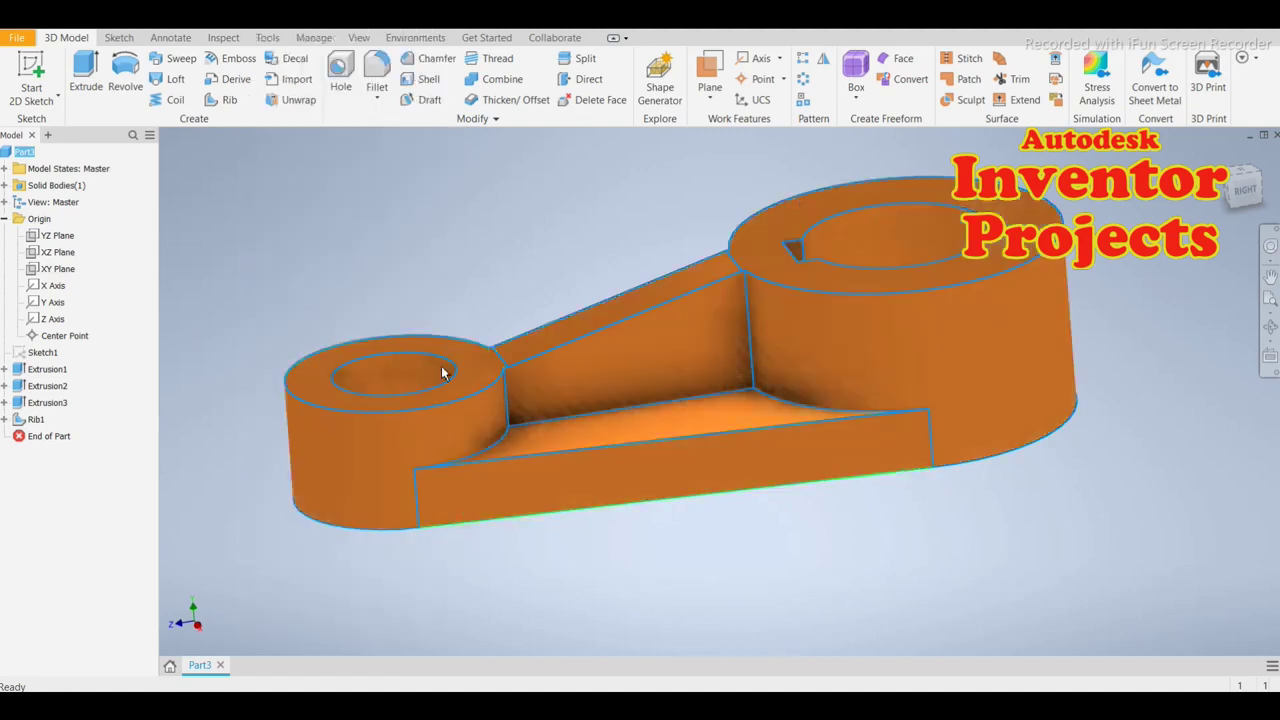
Replace the orange appearance with the yellow Metal 2400F Hot appearance
click(424, 32)
scroll(350, 450, down, 1)
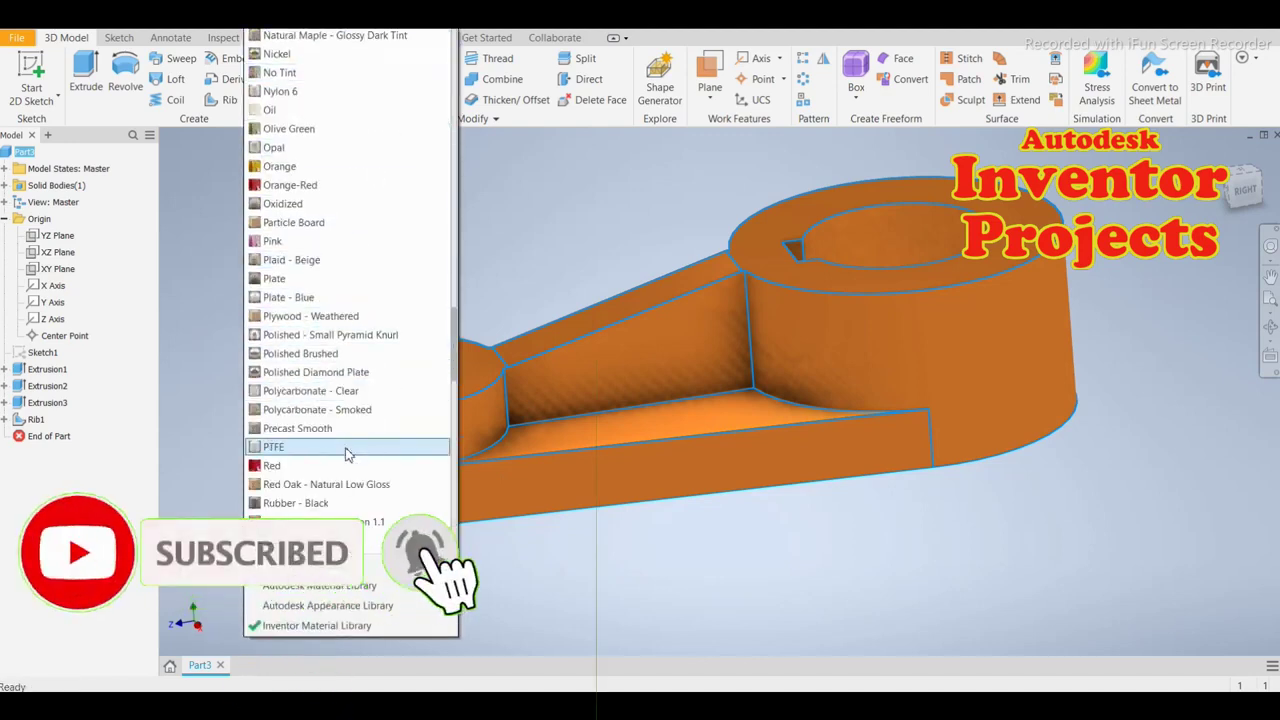
scroll(350, 450, down, 1)
scroll(348, 455, down, 3)
scroll(348, 458, down, 2)
scroll(348, 458, down, 5)
scroll(348, 458, down, 2)
scroll(348, 458, down, 2)
scroll(348, 458, down, 2)
scroll(348, 458, down, 1)
scroll(348, 458, down, 2)
scroll(348, 458, down, 2)
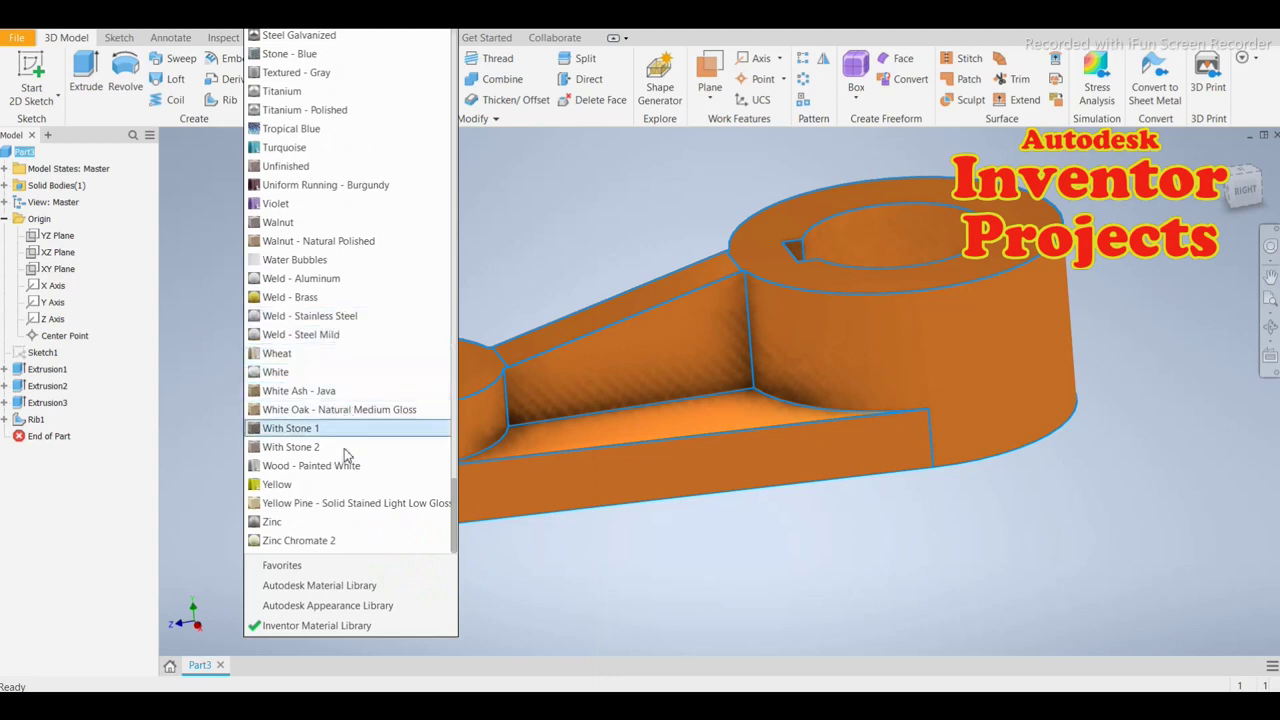
scroll(338, 494, up, 3)
scroll(338, 494, up, 2)
scroll(338, 494, up, 2)
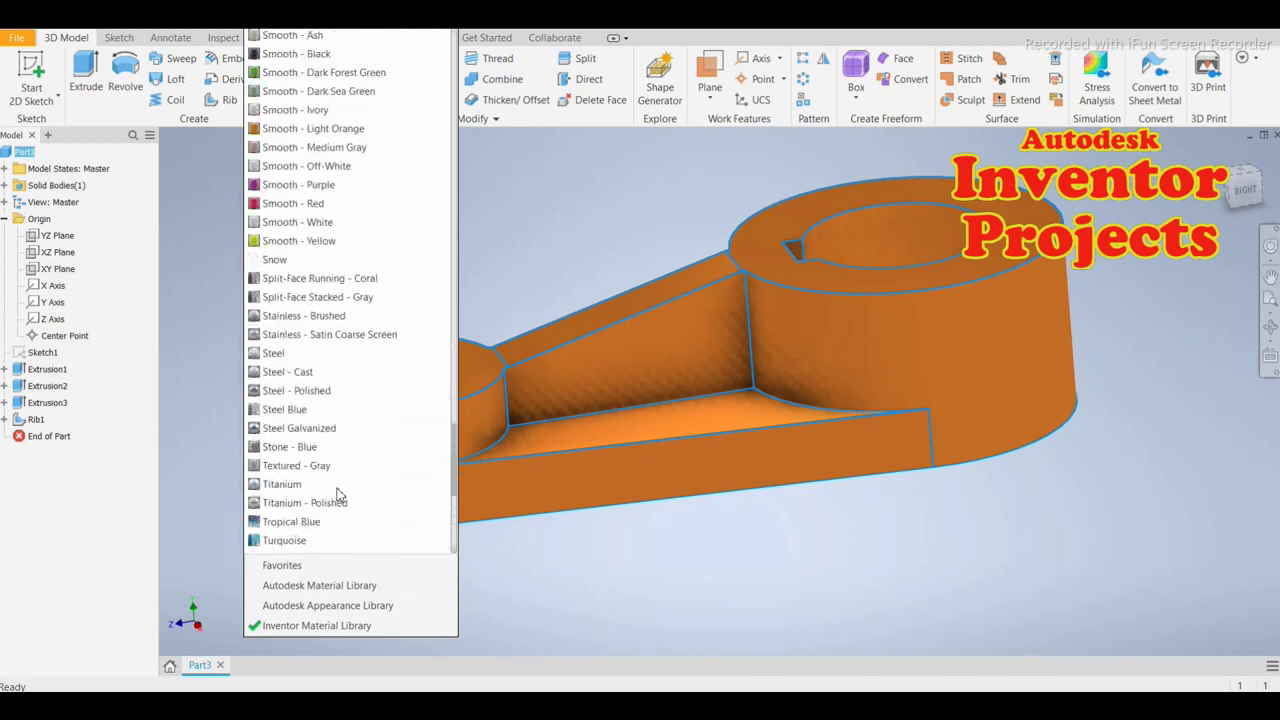
scroll(338, 494, up, 4)
scroll(338, 494, up, 1)
scroll(338, 494, up, 3)
scroll(338, 494, up, 1)
scroll(338, 494, up, 1)
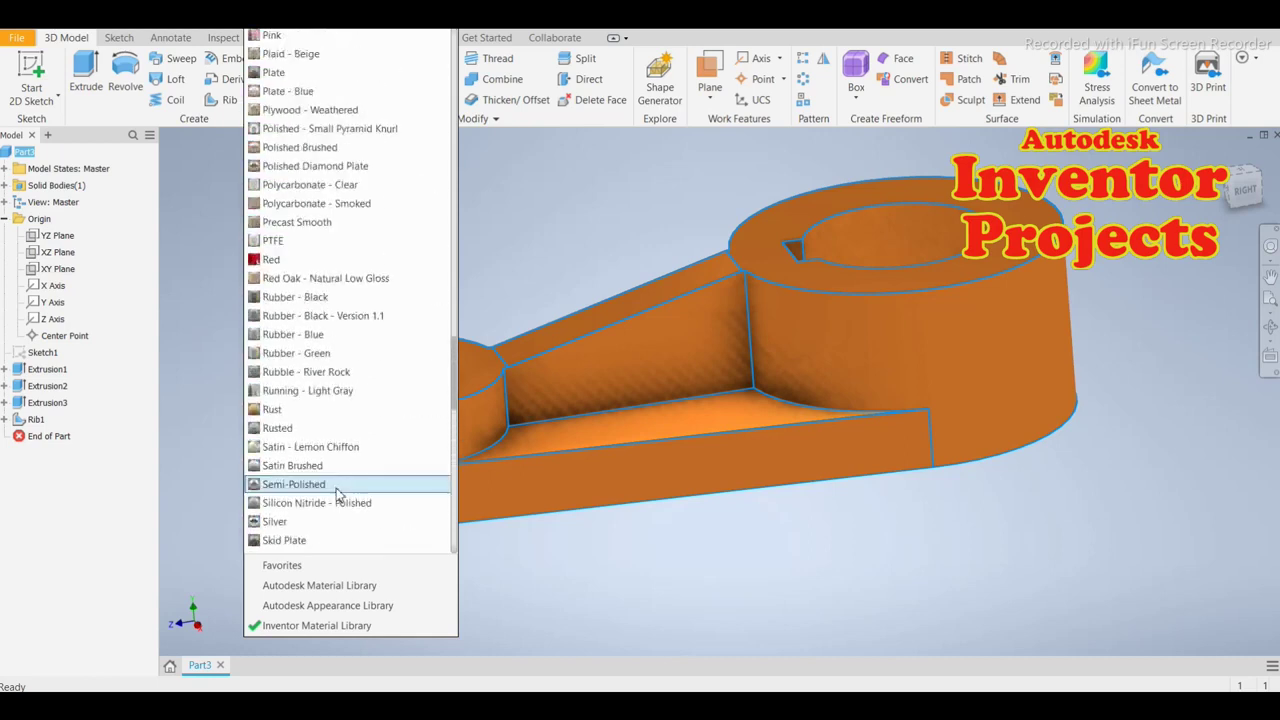
scroll(338, 494, up, 5)
scroll(338, 494, up, 1)
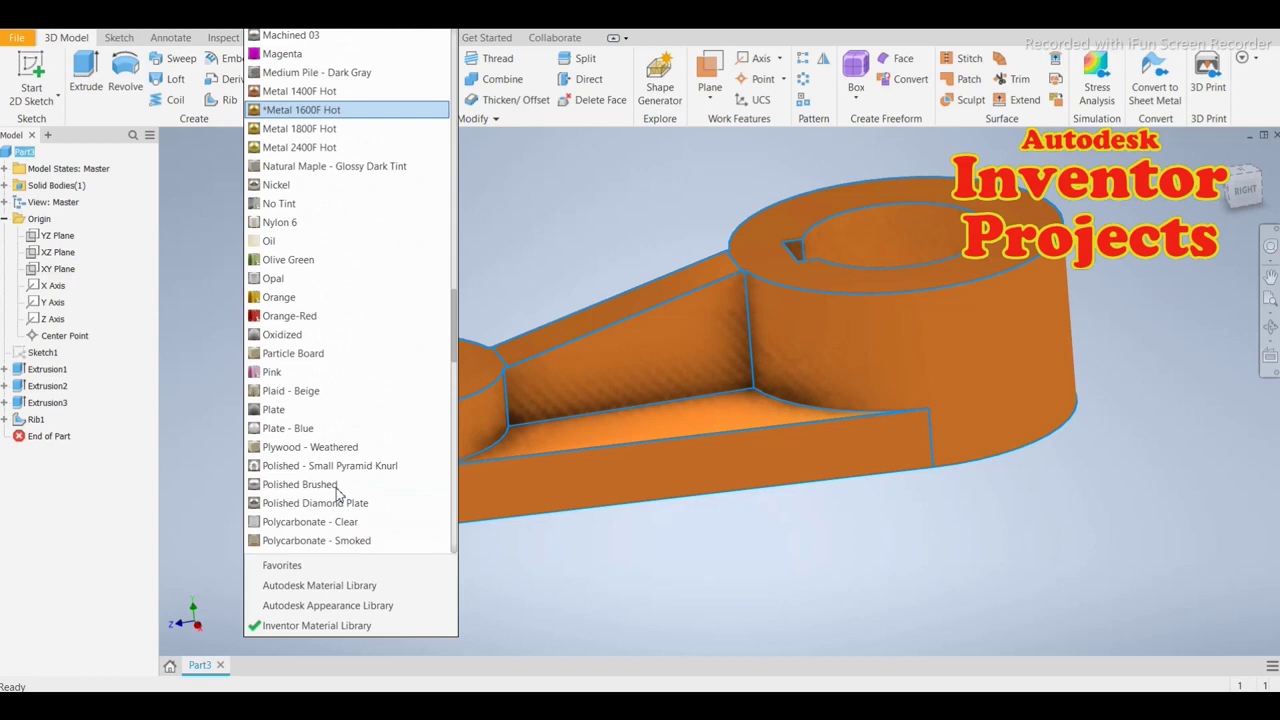
scroll(338, 494, up, 3)
scroll(338, 494, up, 1)
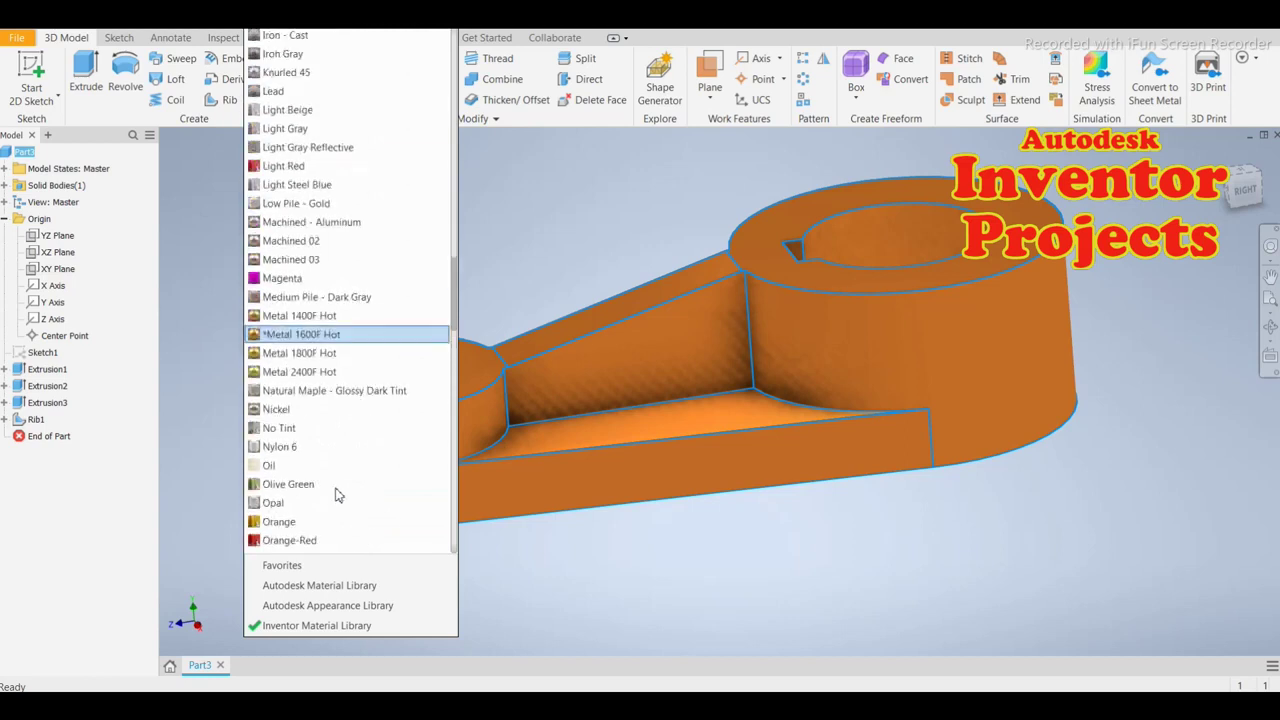
click(302, 373)
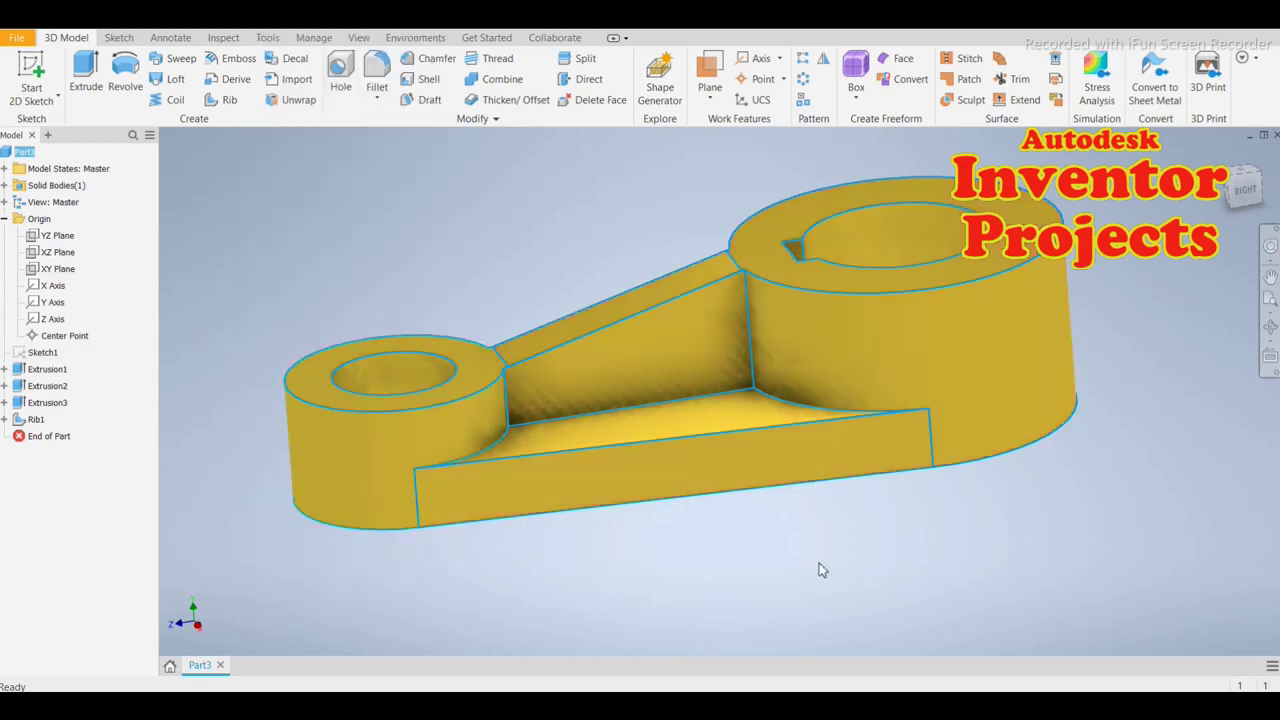
mouse_move(771, 603)
shift+middle_down()
mouse_move(739, 609)
mouse_move(696, 576)
mouse_move(1007, 576)
mouse_move(980, 606)
mouse_move(953, 592)
shift+middle_up()
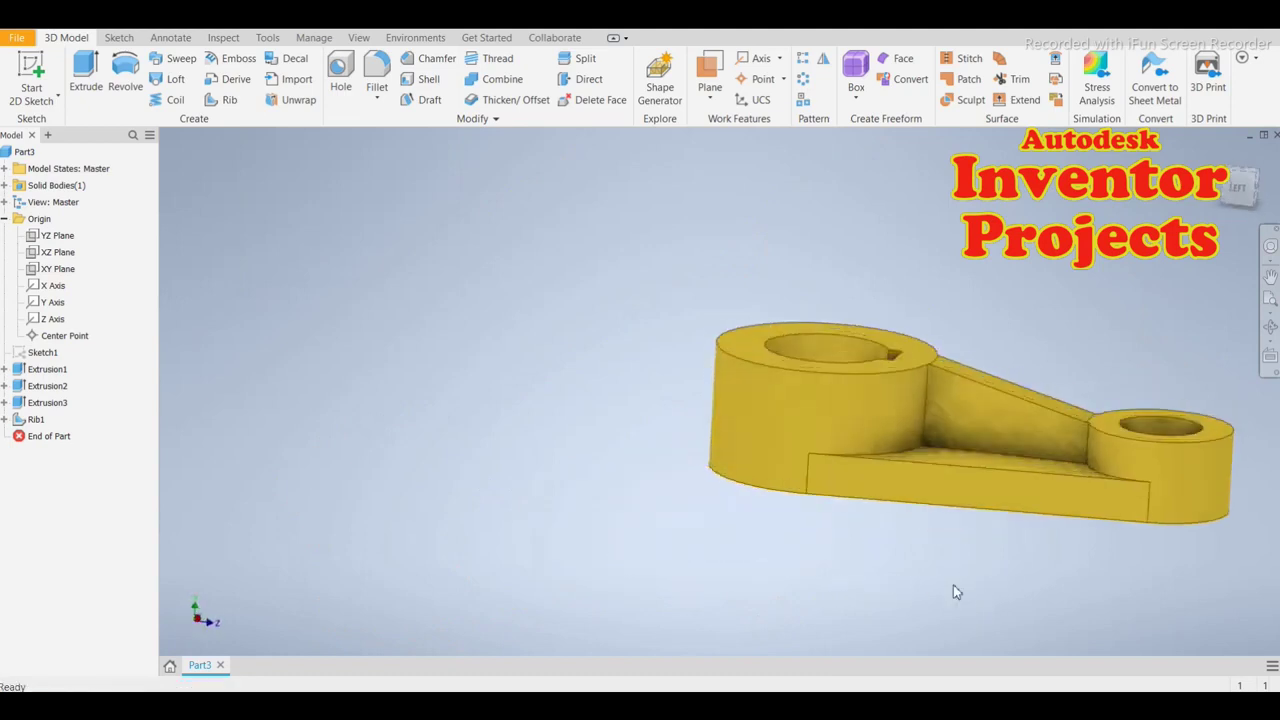
mouse_move(875, 544)
shift+middle_down()
mouse_move(543, 543)
mouse_move(617, 551)
mouse_move(611, 620)
mouse_move(646, 434)
mouse_move(643, 500)
mouse_move(587, 569)
shift+middle_up()
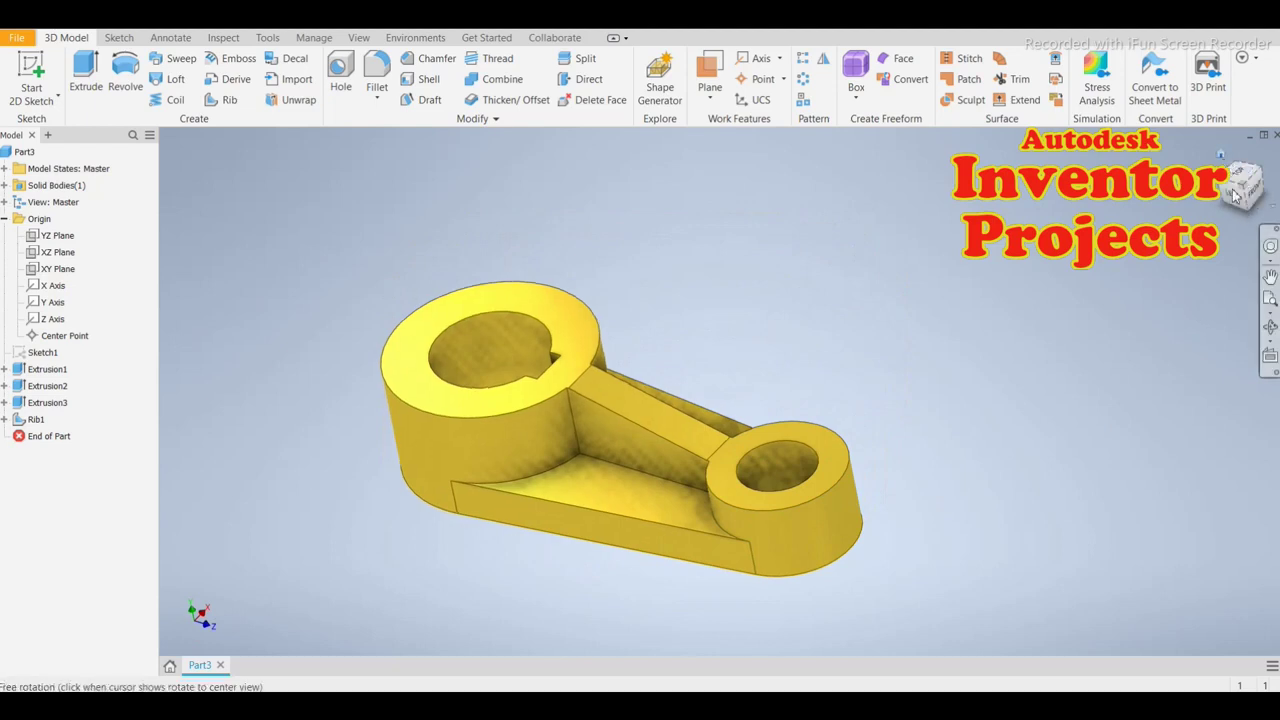
click(1221, 155)
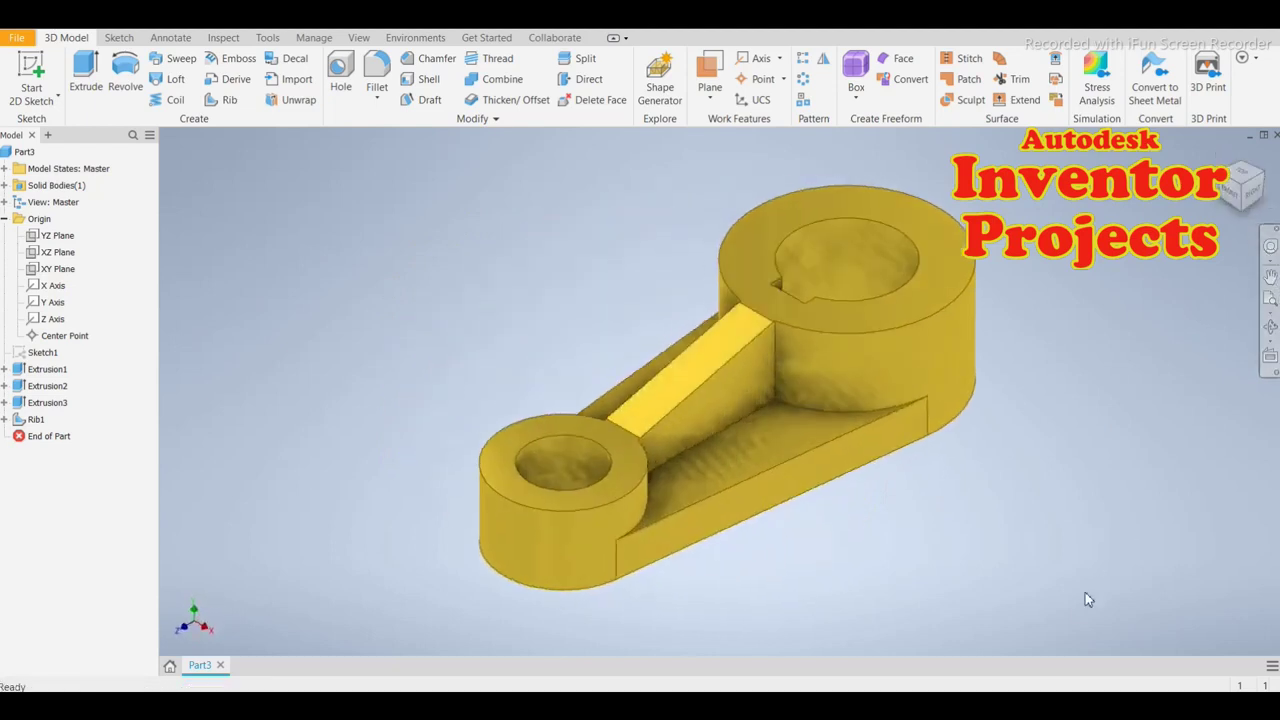